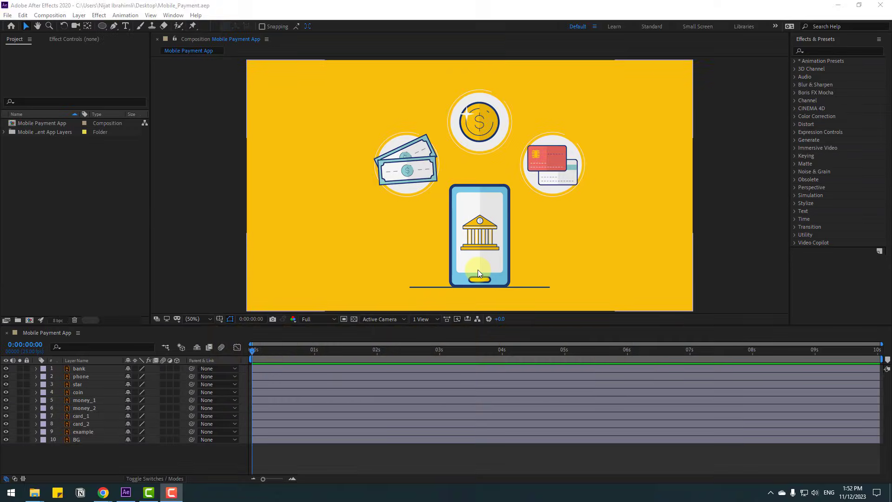
Lock the BG layer
click(75, 441)
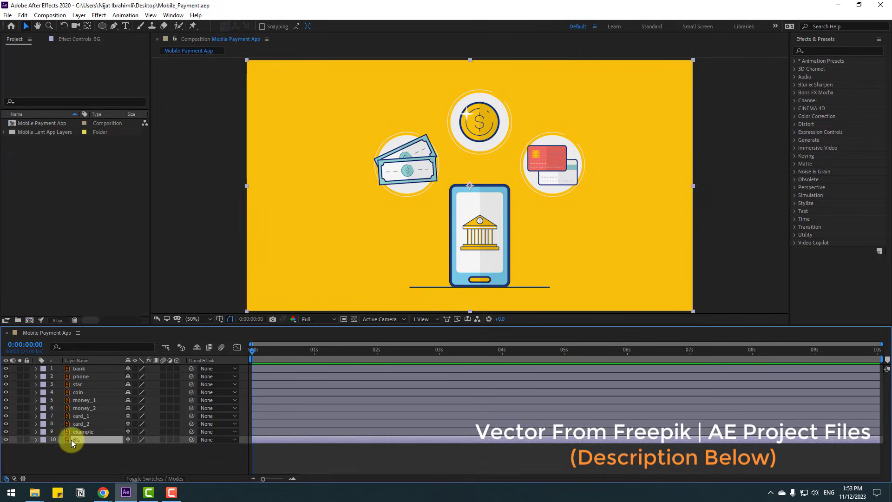
click(27, 439)
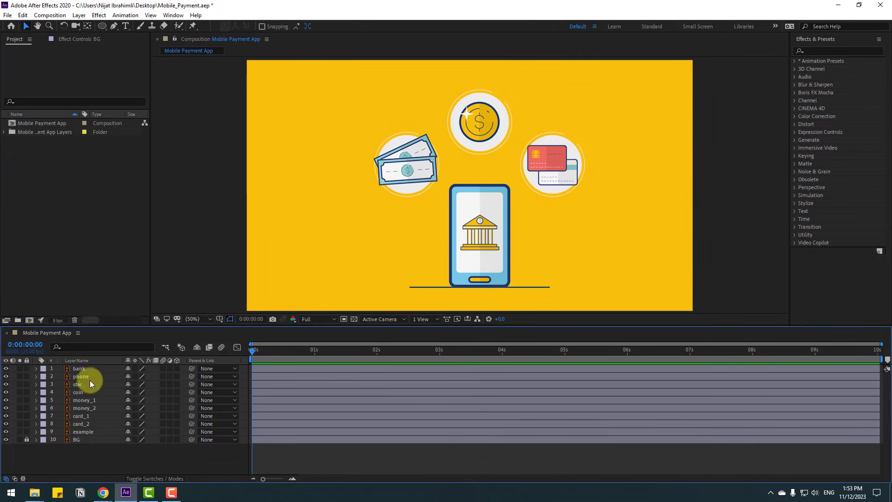
Draw a circle with the Ellipse tool in the empty area beside the phone, centre its anchor point and move it close to the phone
click(102, 27)
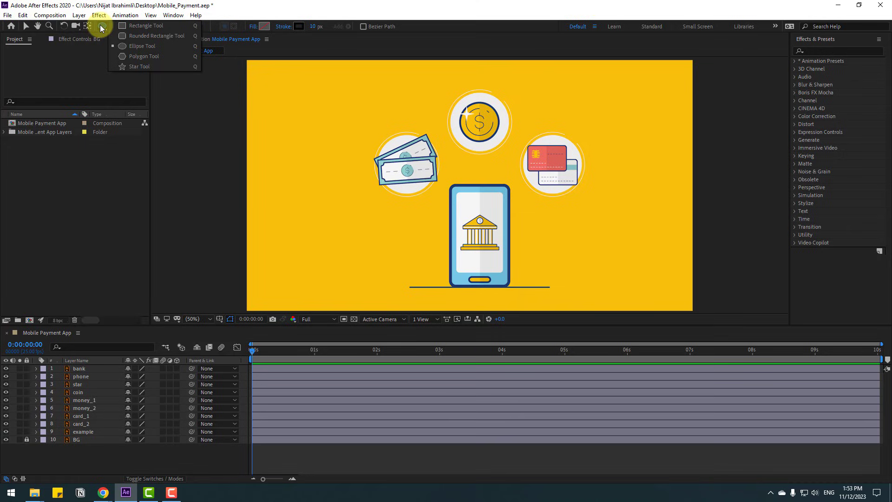
click(144, 46)
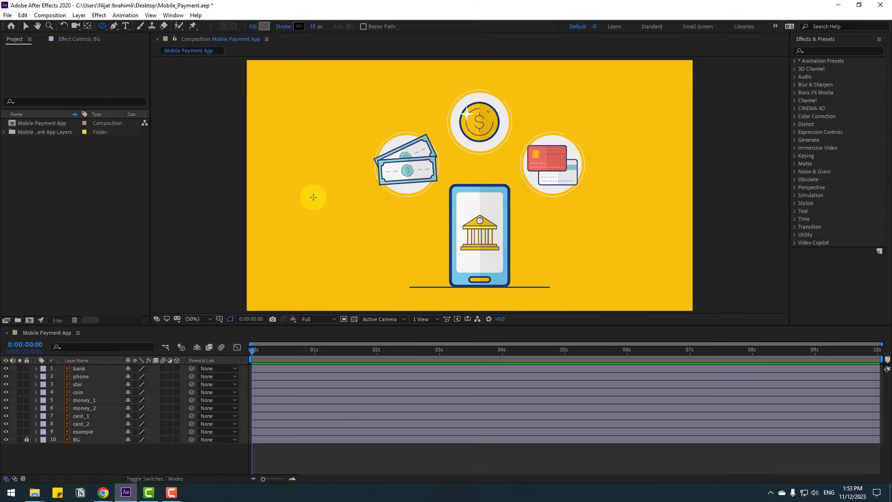
drag(312, 198, 349, 244)
key(ctrl+alt+Home)
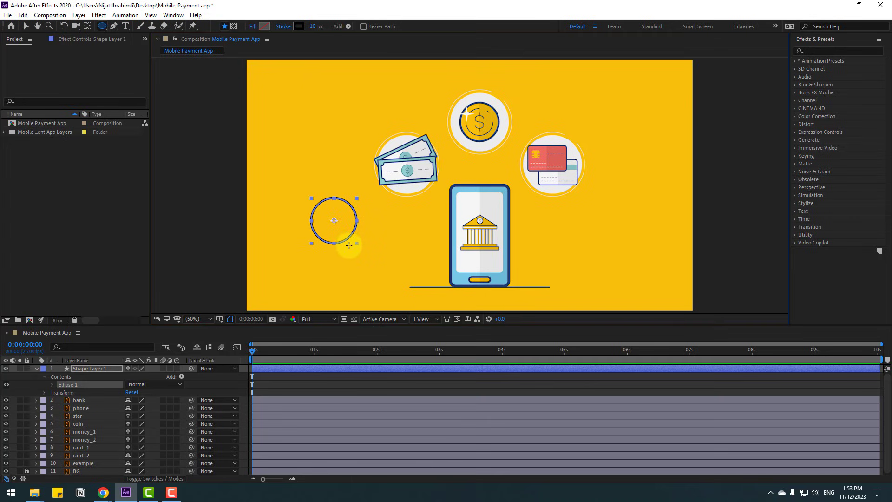
click(26, 26)
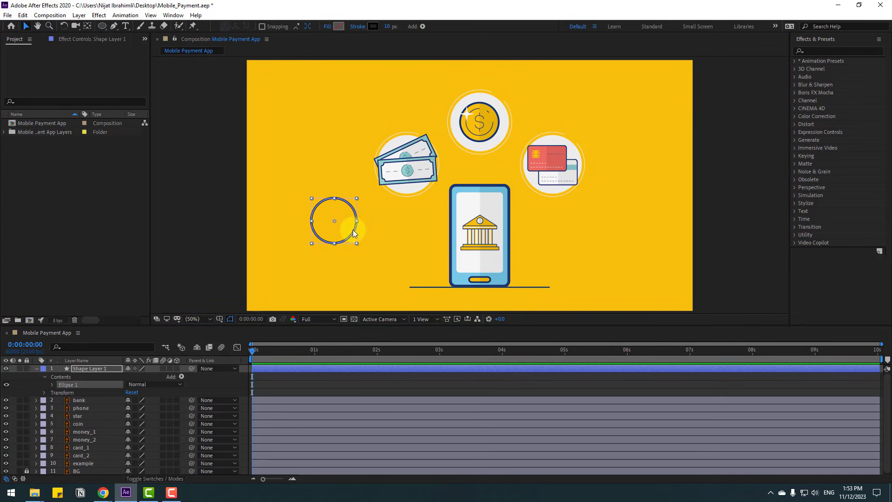
scroll(355, 229, up, 2)
mouse_move(223, 227)
mouse_down()
mouse_move(247, 179)
mouse_move(392, 206)
mouse_move(448, 192)
mouse_up()
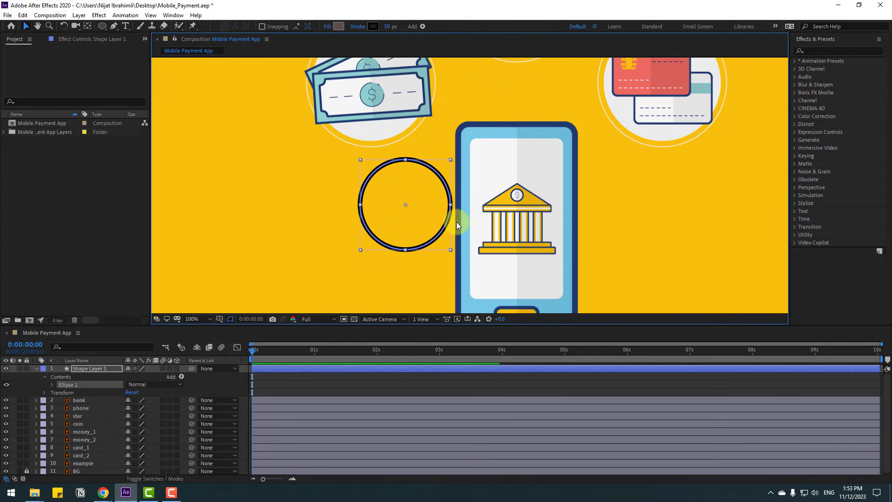
Set the circle's stroke to 16 px in dark blue 20396F sampled from the phone's outline, and keep its fill as None
key(period)
click(334, 184)
mouse_move(386, 30)
mouse_down()
mouse_move(394, 26)
mouse_move(390, 41)
mouse_up()
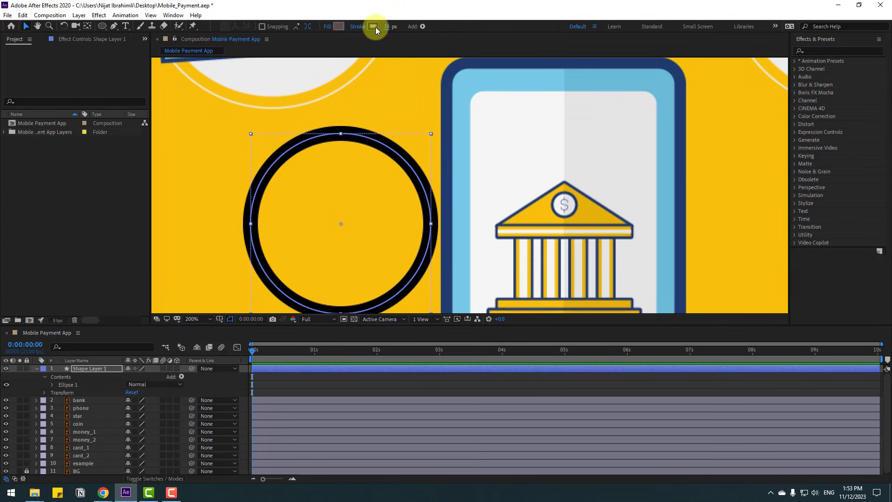
click(373, 26)
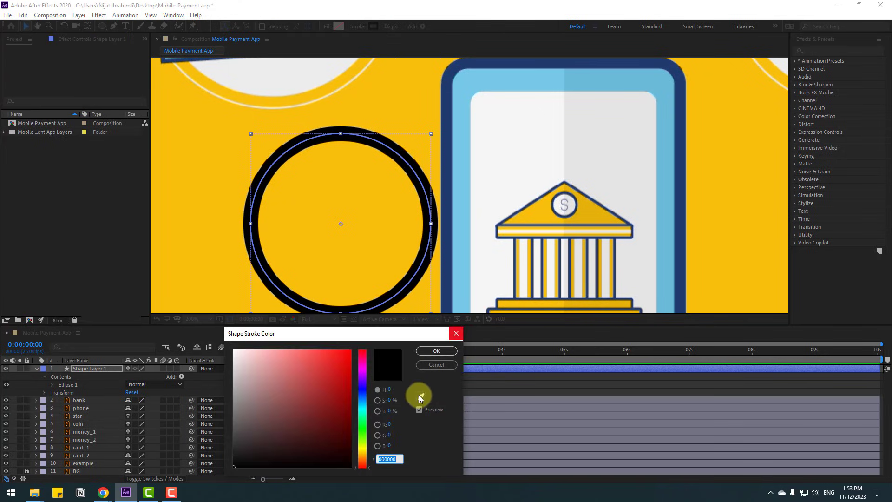
click(420, 395)
click(449, 149)
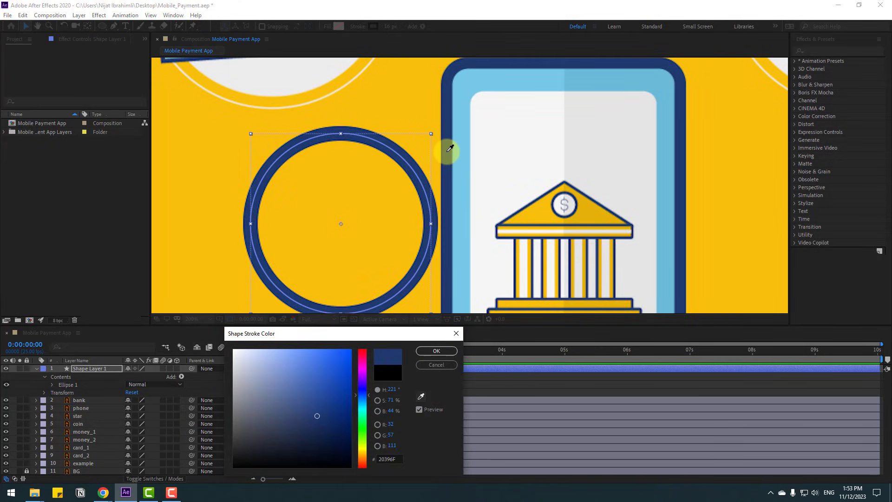
click(420, 351)
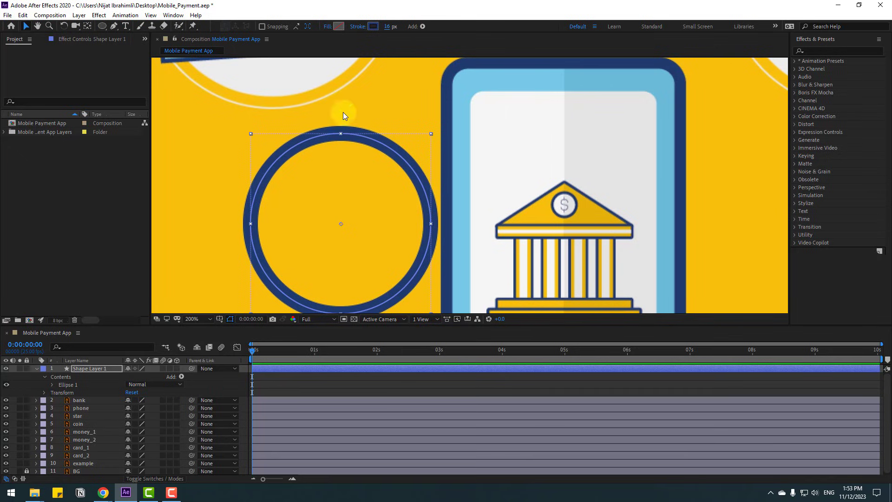
click(327, 27)
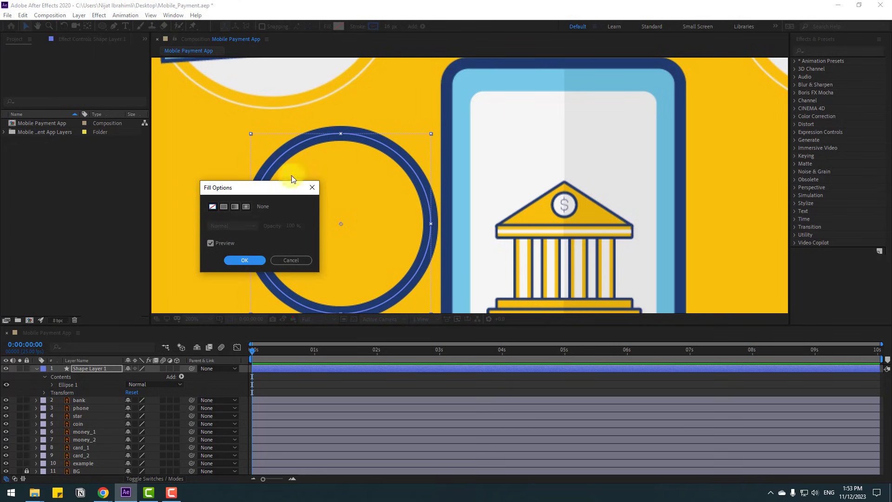
click(243, 261)
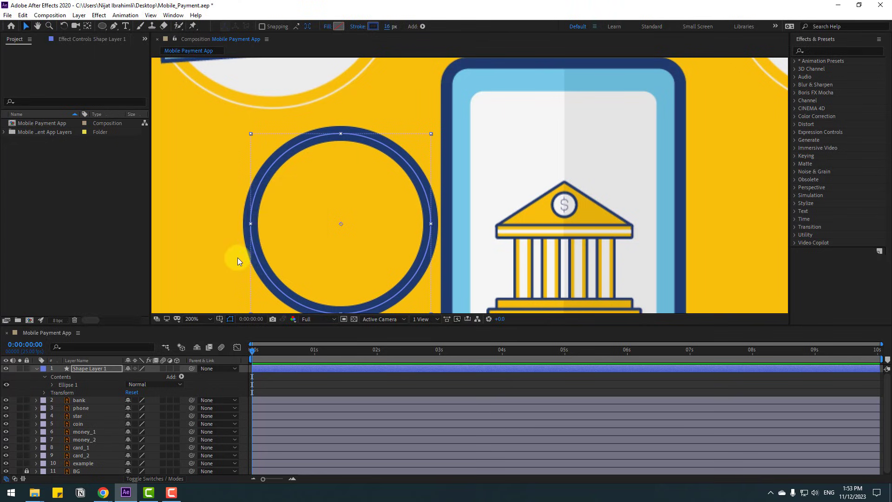
Move the circle over the bank icon, and place it back beside the phone at a lower height
drag(449, 180, 353, 92)
drag(314, 184, 474, 203)
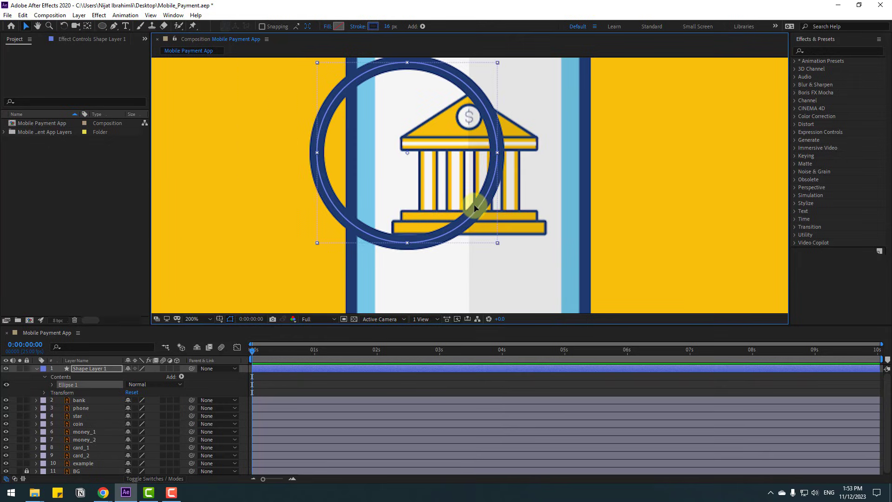
scroll(442, 199, down, 3)
drag(442, 156, 308, 207)
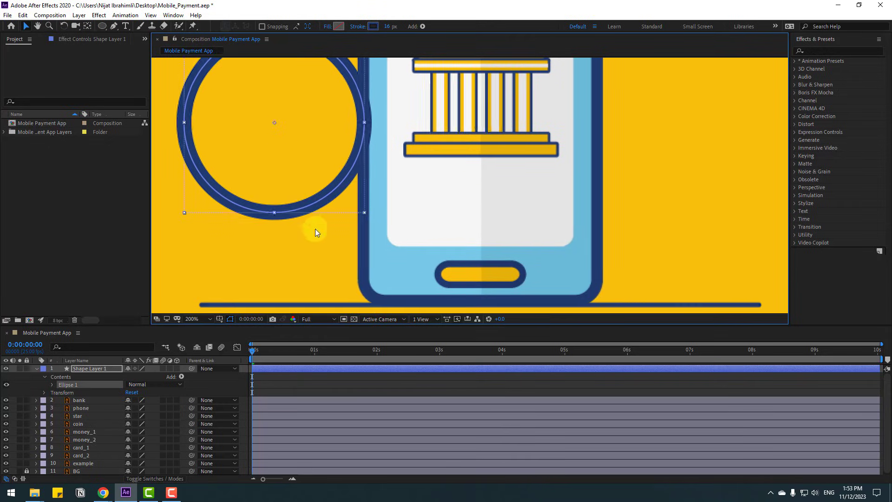
scroll(313, 231, up, 2)
Move the circle layer's anchor point to the bottom of the circle's path
click(319, 389)
click(85, 368)
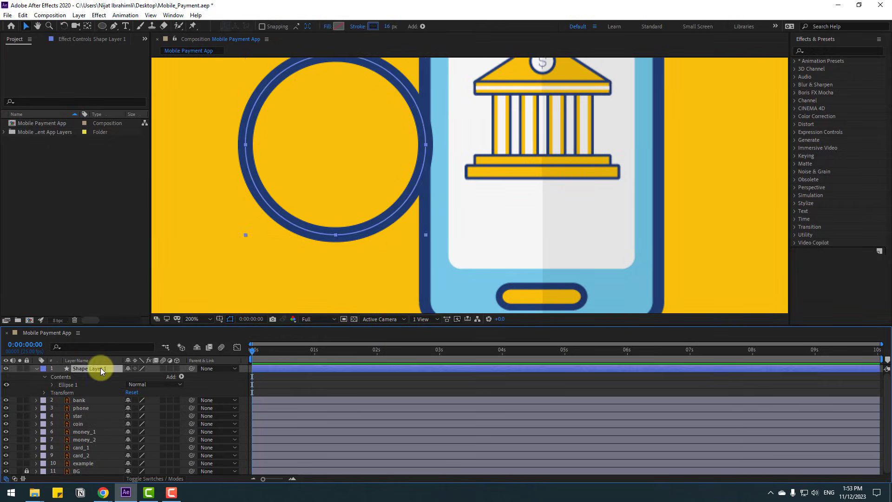
click(87, 27)
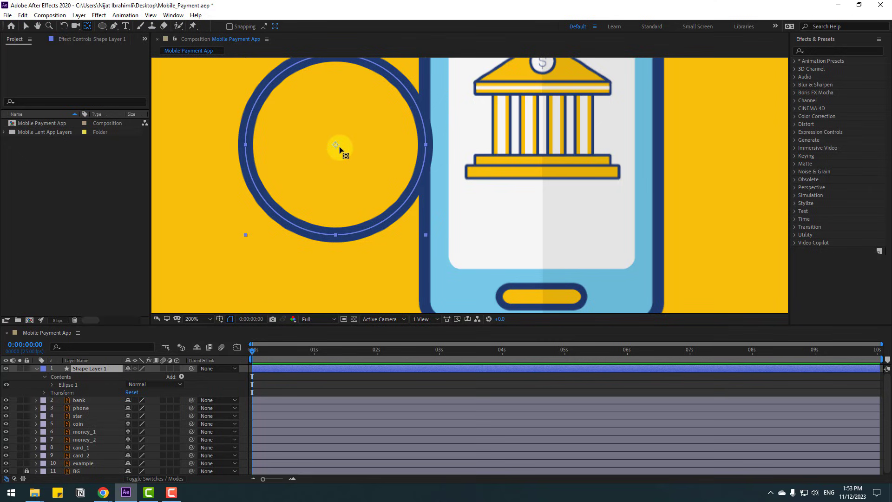
drag(336, 146, 343, 235)
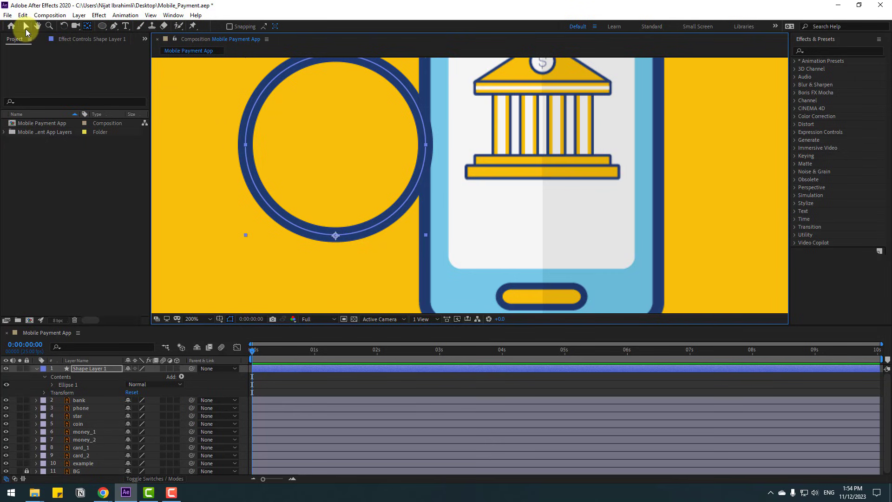
click(25, 26)
Rename the shape layer as circle and collapse its properties
click(92, 369)
key(Return)
text(c)
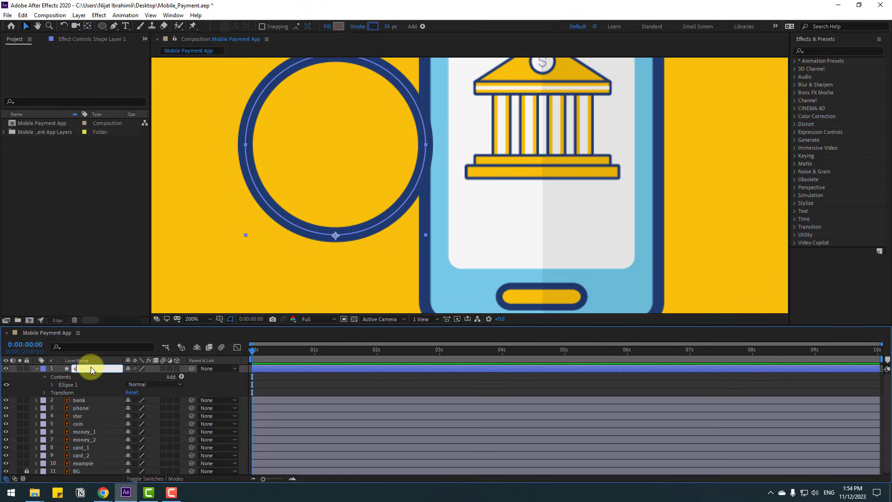
text(ircle)
key(Return)
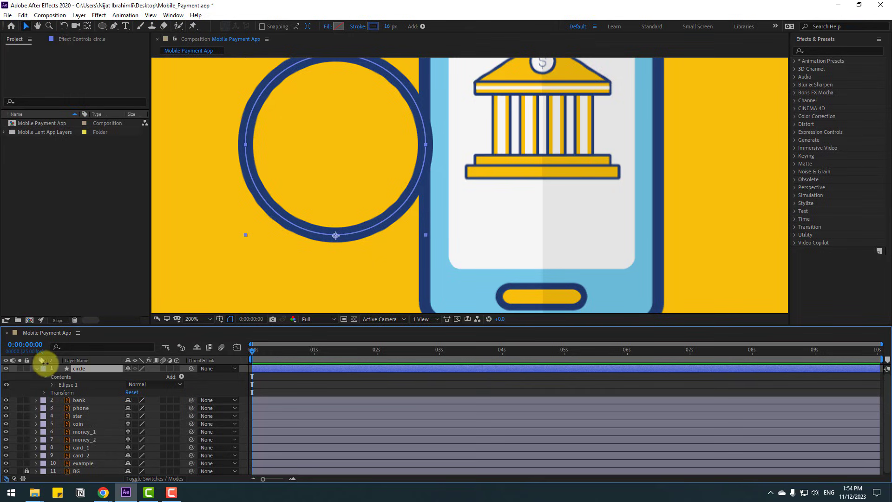
click(38, 372)
Move the circle onto the ground line at the phone's centre
scroll(448, 189, down, 1)
drag(409, 175, 496, 233)
click(89, 460)
Hide all layers from bank to card_2, leaving the example layer visible, and lock the example layer
click(81, 439)
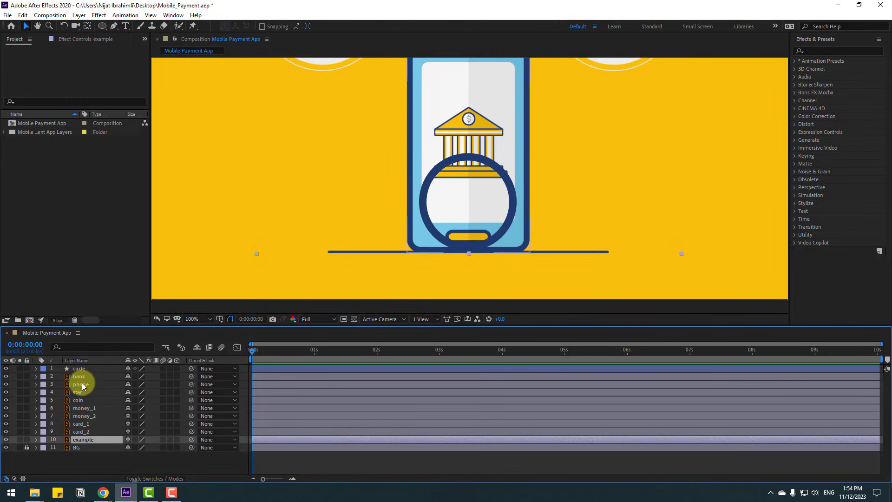
shift+click(86, 378)
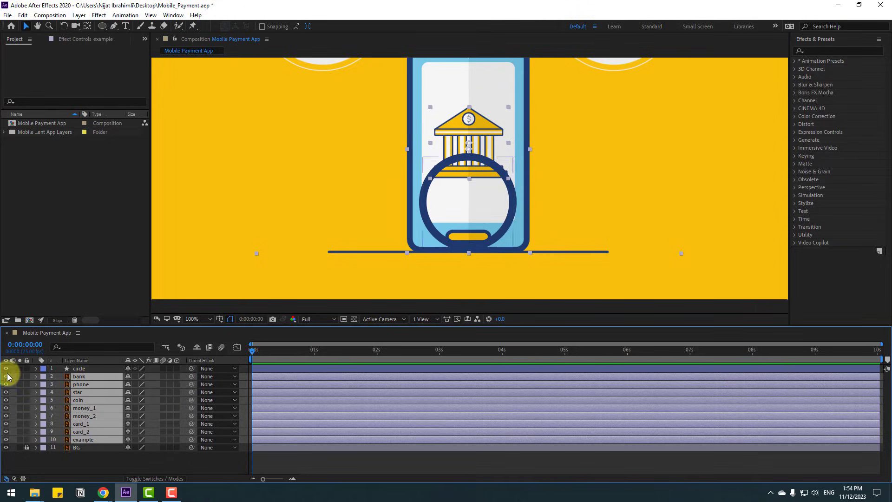
drag(6, 376, 8, 441)
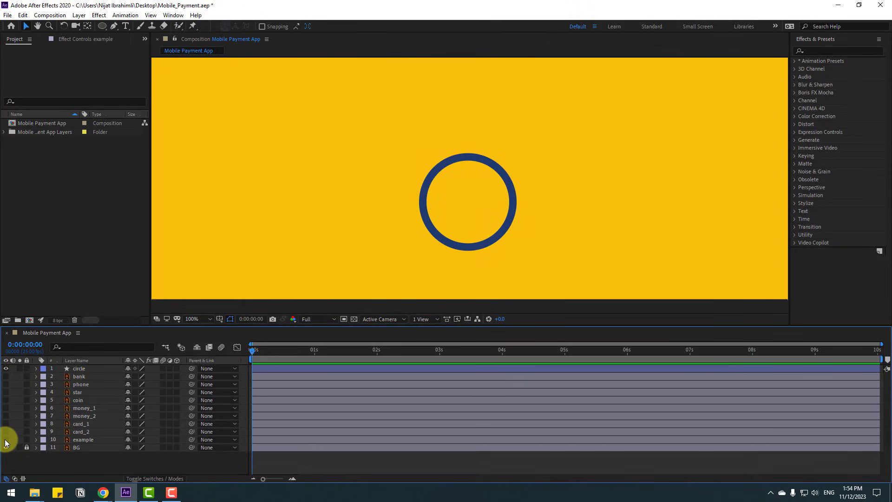
click(6, 440)
click(77, 440)
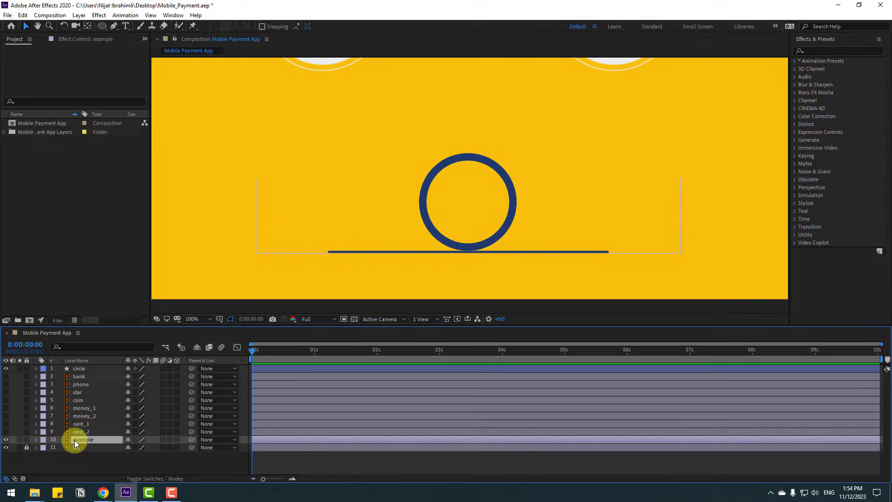
click(27, 440)
Move the circle's anchor point down to the stroke's outer bottom edge, and lower the circle slightly so it rests on the ground line
click(75, 369)
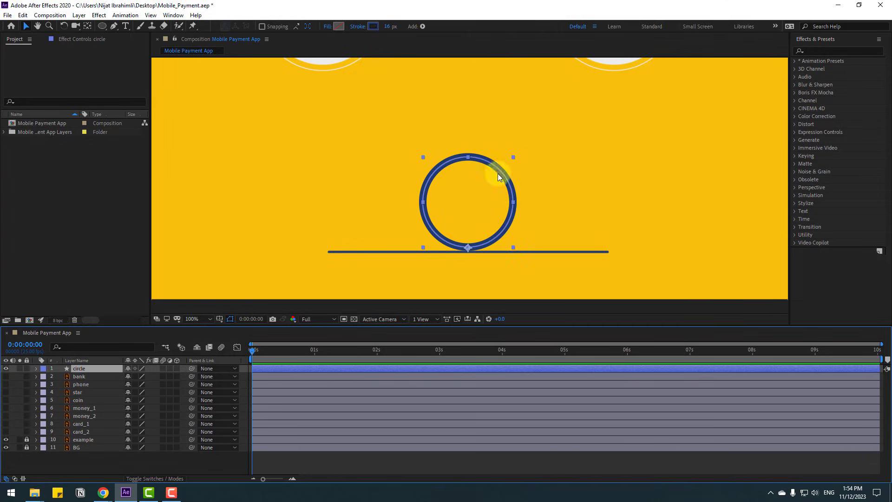
scroll(462, 216, up, 4)
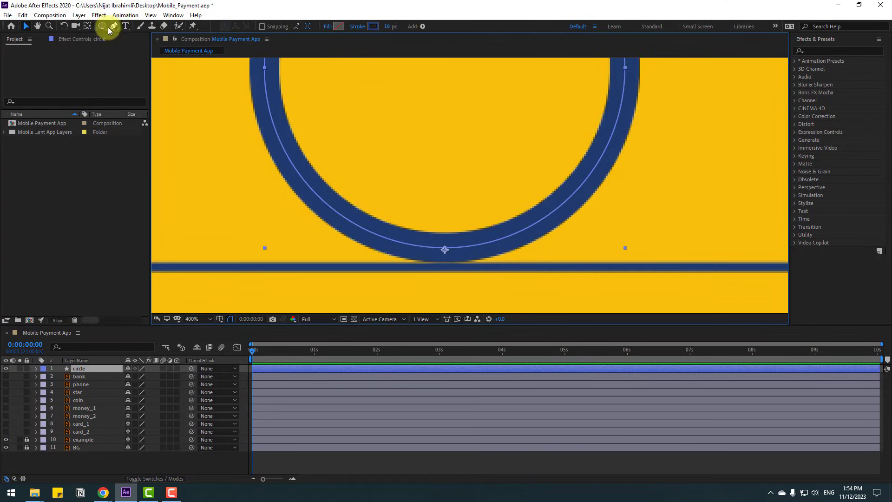
click(88, 26)
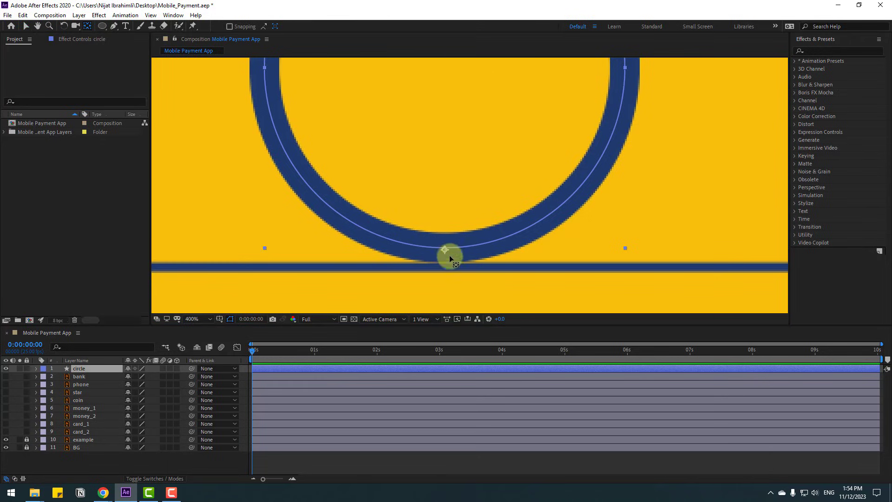
scroll(449, 253, up, 1)
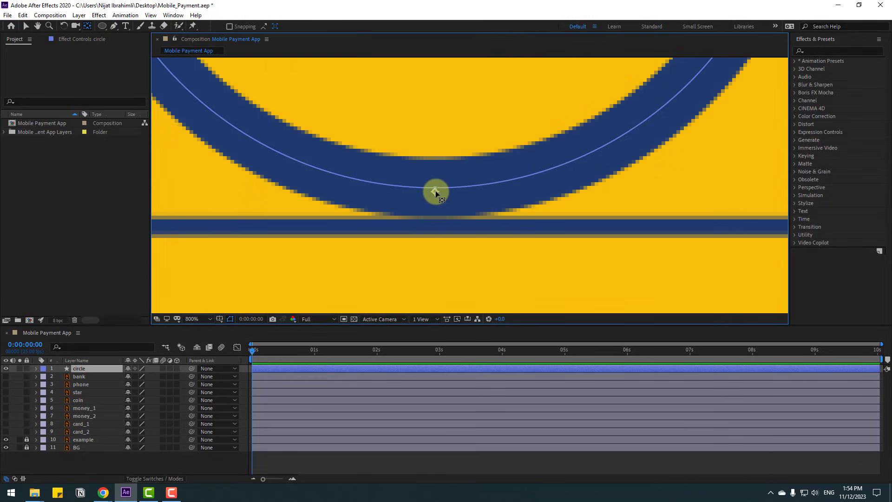
drag(437, 212, 437, 216)
click(25, 26)
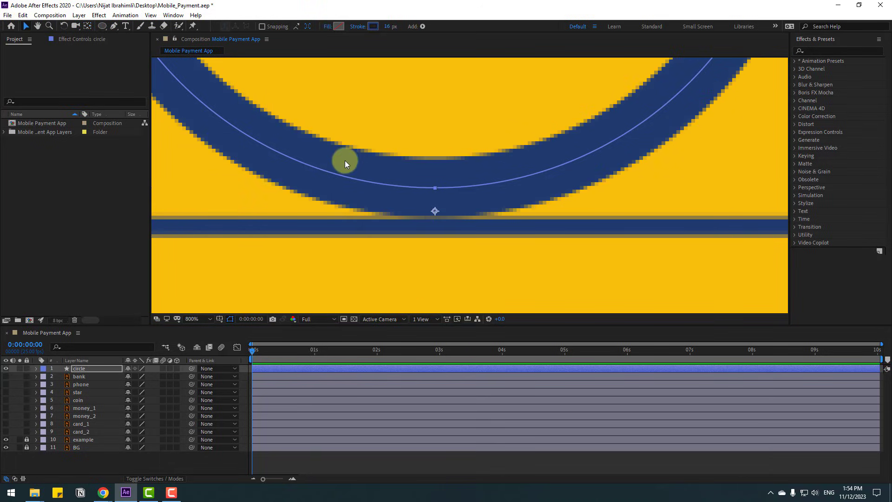
drag(348, 163, 361, 171)
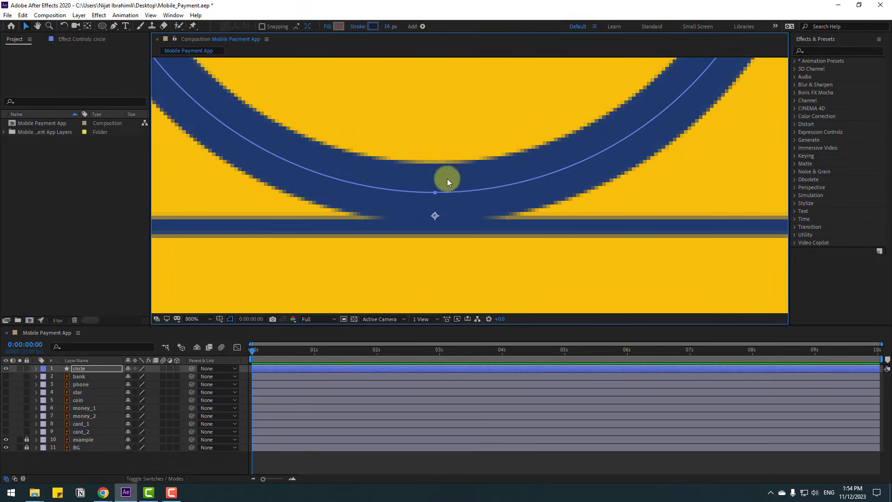
key(shift+slash)
Keyframe the circle's Scale at 100% on frame 0, and squash its height to 37% at 0:00:00:10
click(90, 368)
key(s)
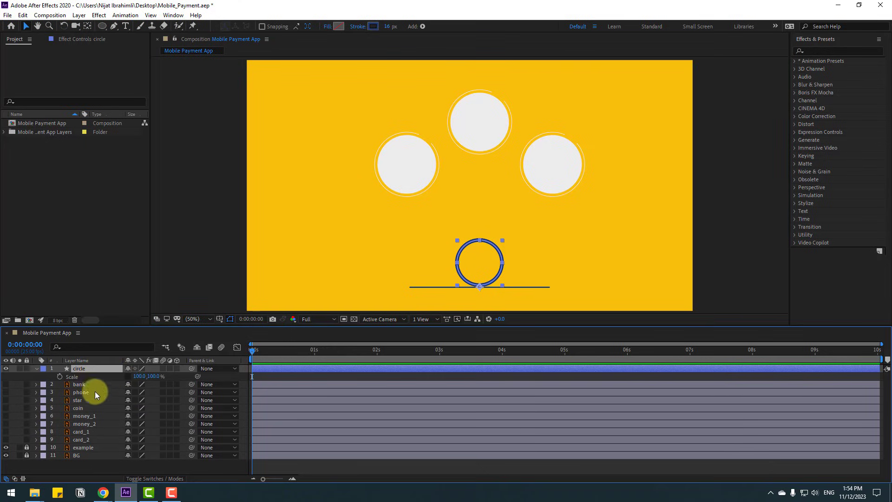
click(59, 376)
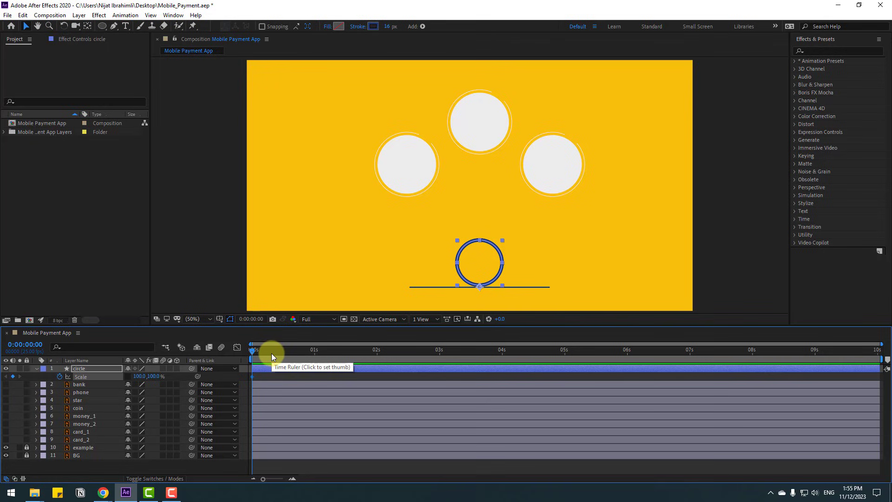
key(shift+Page_Down)
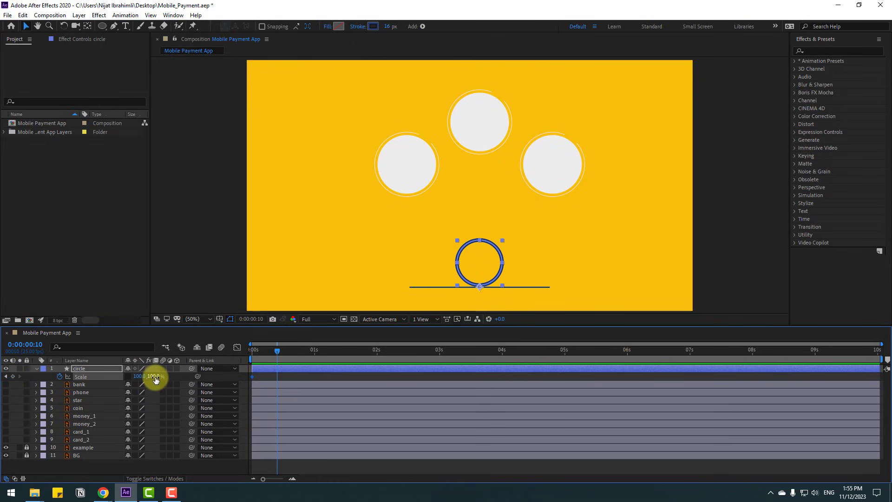
drag(156, 377, 133, 379)
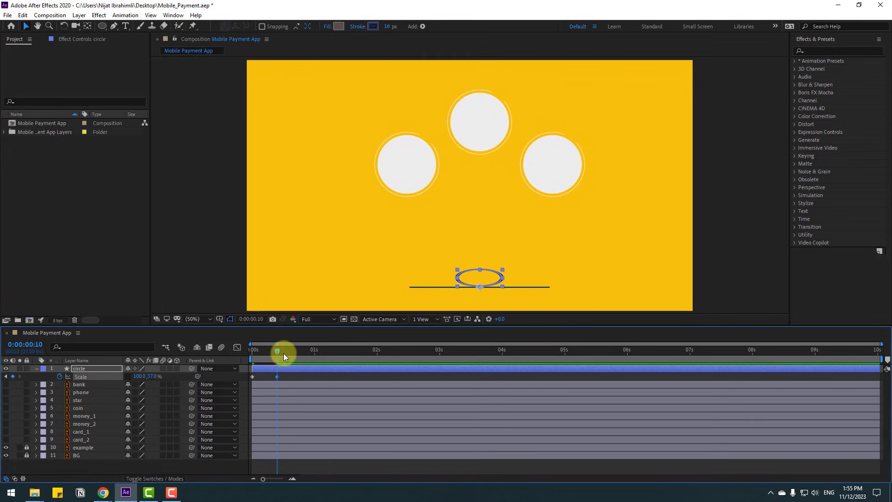
Stretch the circle's Scale height to 140% at 0:00:00:20 and preview the squash and stretch
key(shift+Page_Down)
mouse_move(151, 380)
mouse_down()
mouse_move(140, 372)
mouse_move(166, 370)
mouse_move(153, 378)
mouse_up()
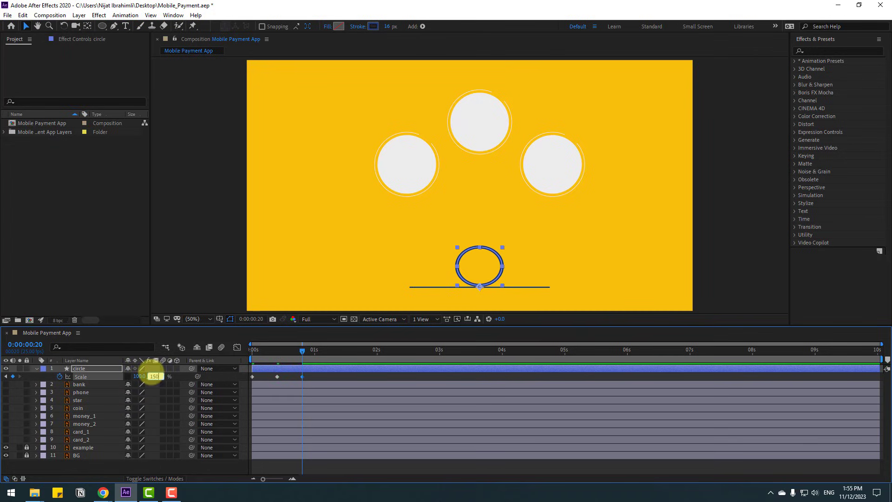
key(Return)
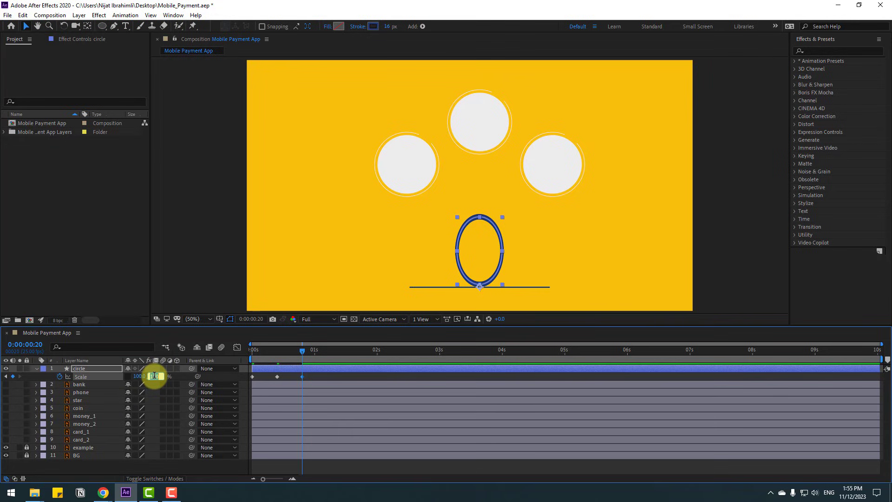
text(140)
key(Return)
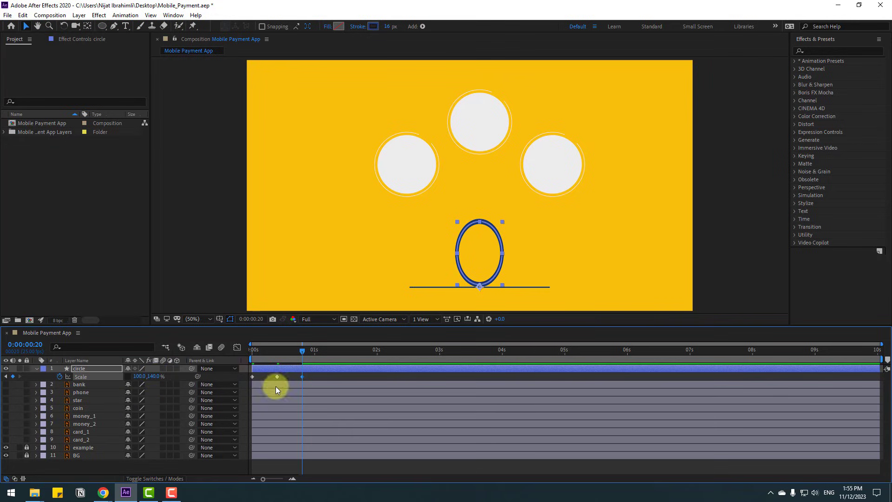
key(space)
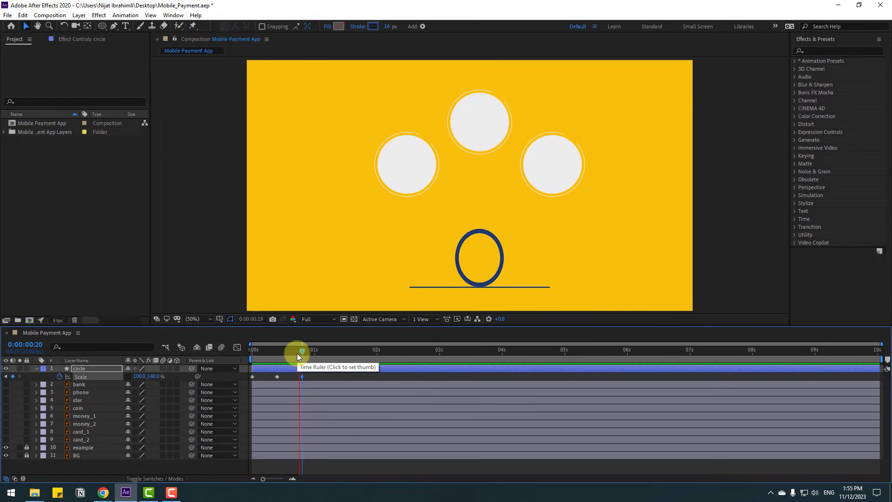
Apply Easy Ease to all three of the circle's Scale keyframes
drag(307, 376, 247, 378)
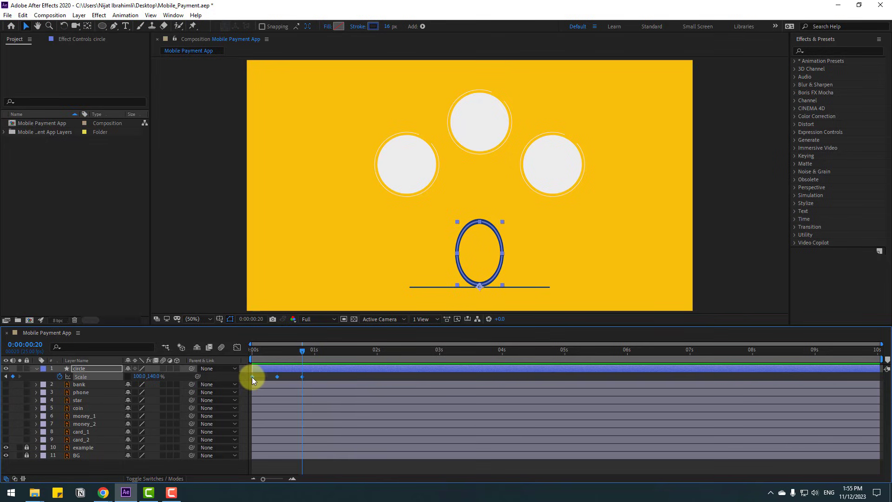
right_click(252, 376)
mouse_move(255, 371)
click(387, 402)
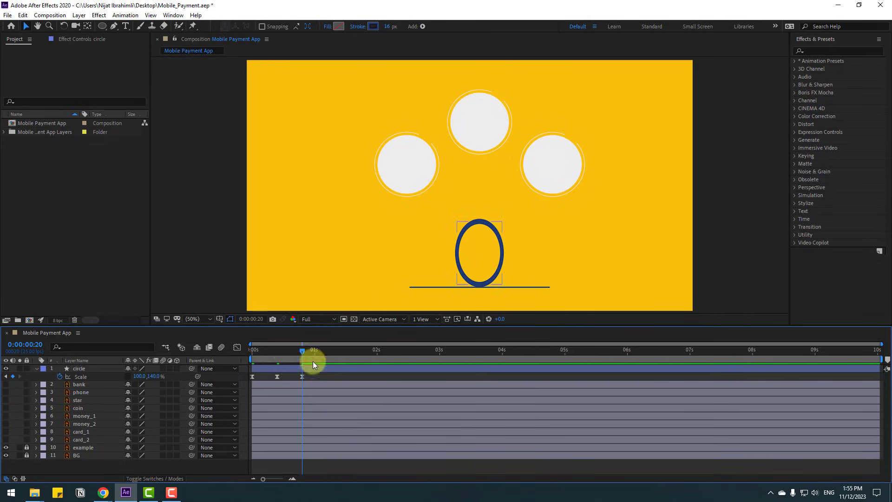
Add a hold keyframe for the circle's stretched Scale at 0:00:01:01, and set the height to 100% at 0:00:01:07
mouse_move(312, 355)
mouse_down()
mouse_move(282, 351)
mouse_move(317, 353)
mouse_up()
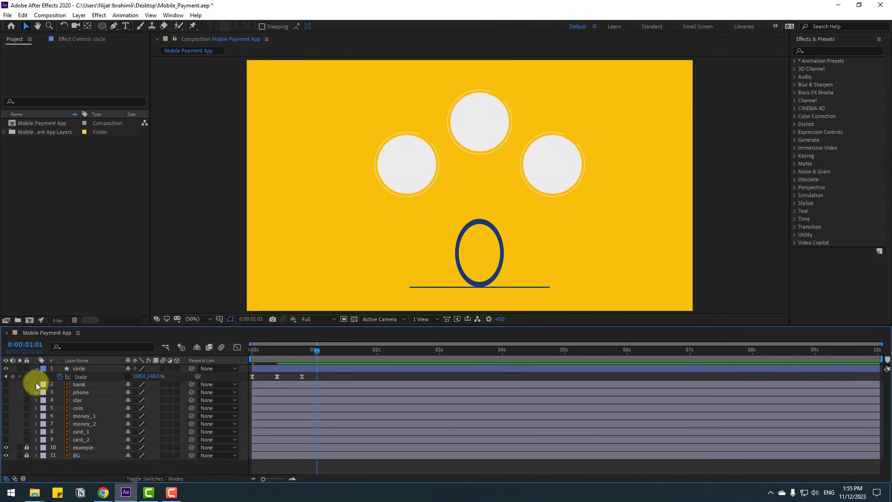
click(13, 377)
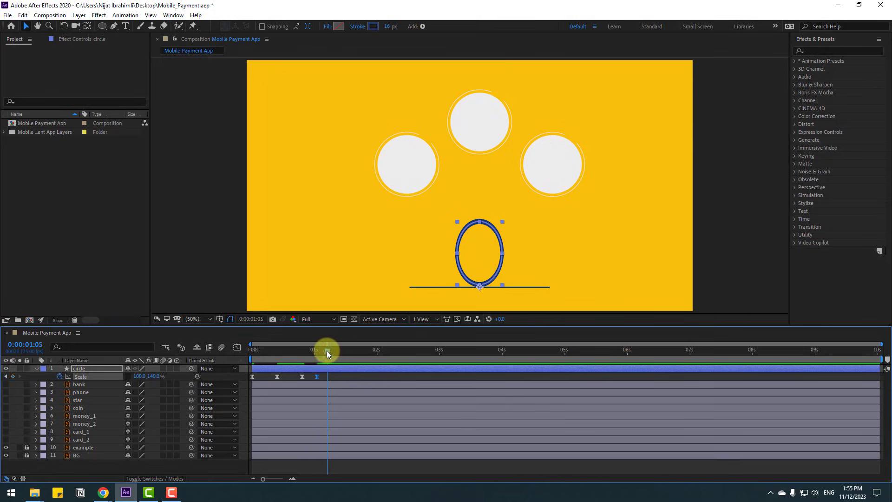
drag(328, 350, 330, 351)
text(100)
key(Return)
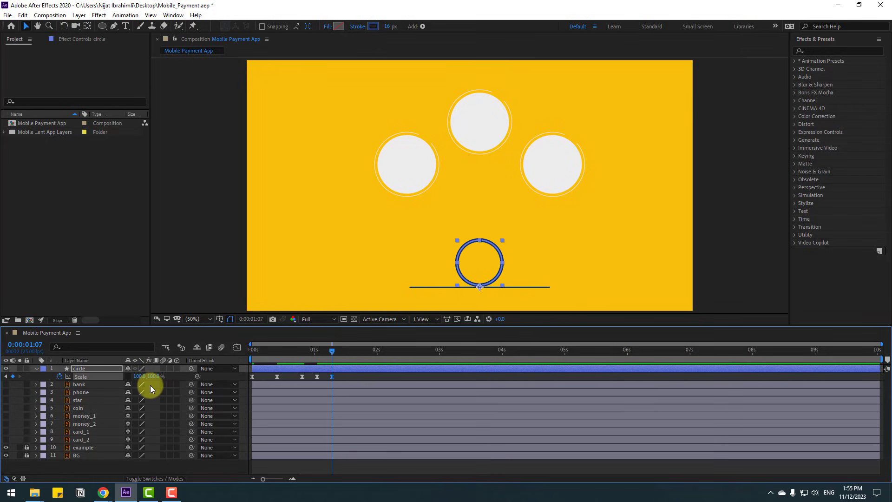
key(space)
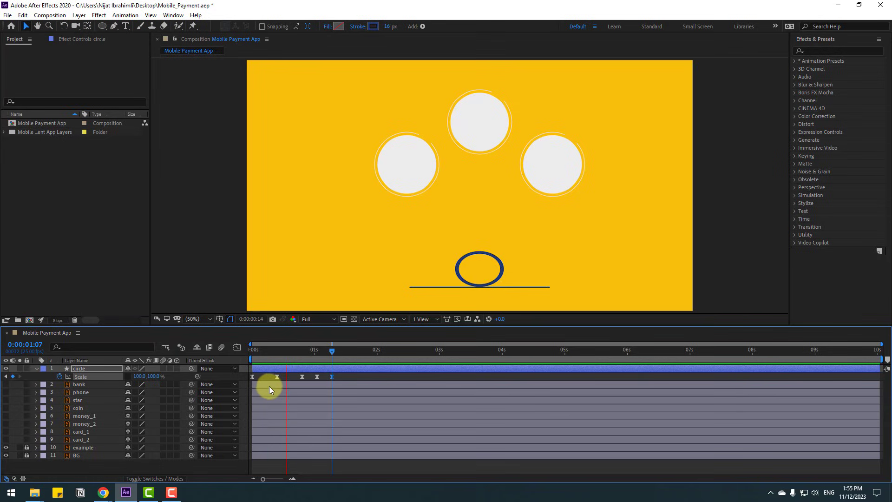
Keyframe the circle's Position on the ground line at 0:00:00:14, and raise it to Y 316 at 0:00:00:23
drag(279, 352, 286, 352)
key(shift+p)
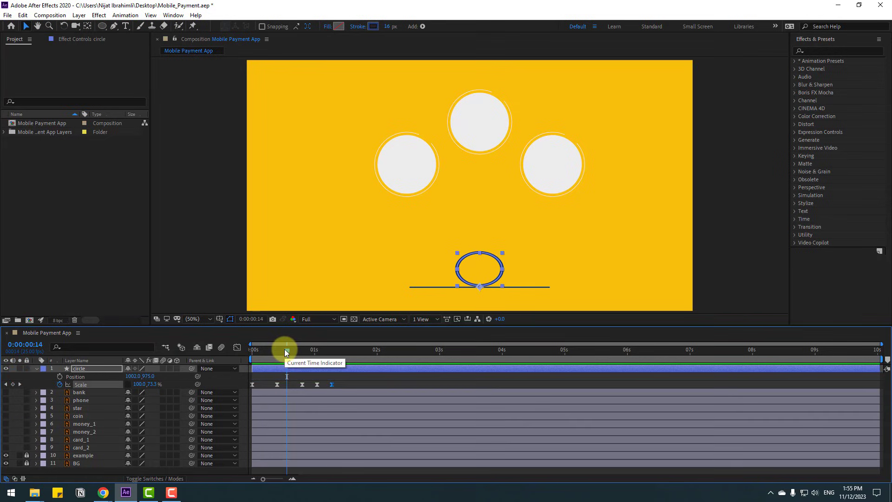
click(60, 377)
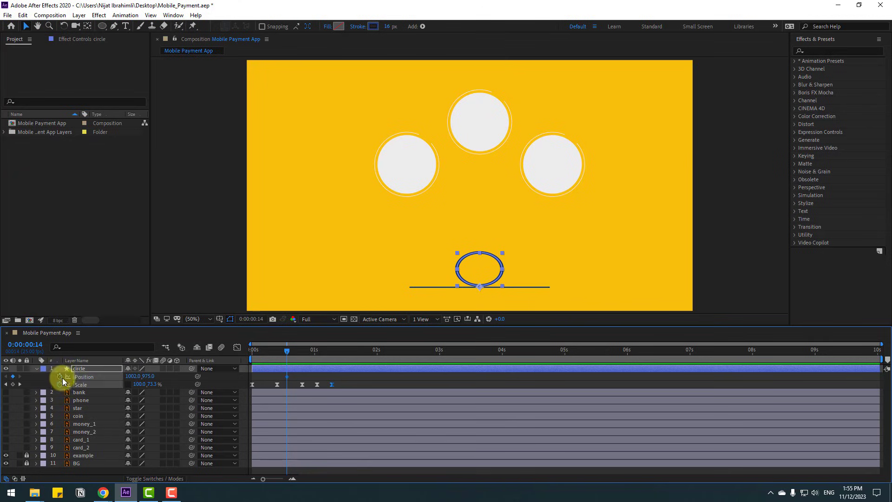
drag(294, 350, 309, 350)
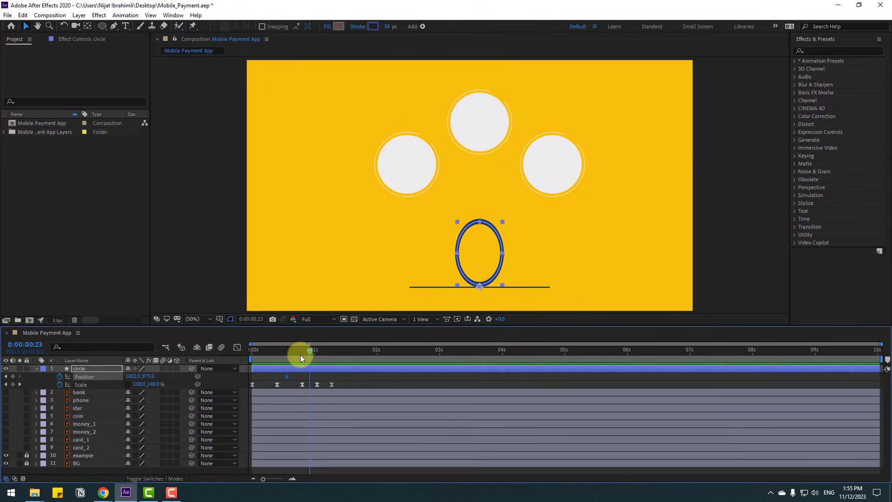
drag(148, 376, 128, 377)
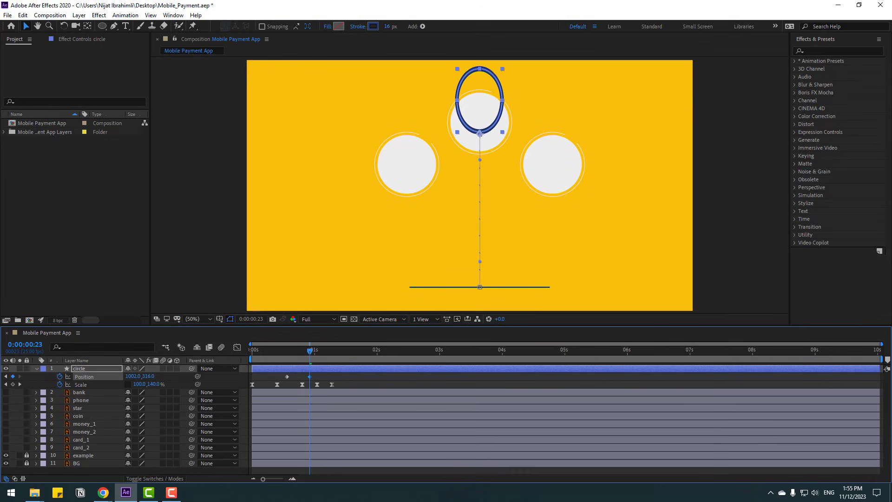
key(space)
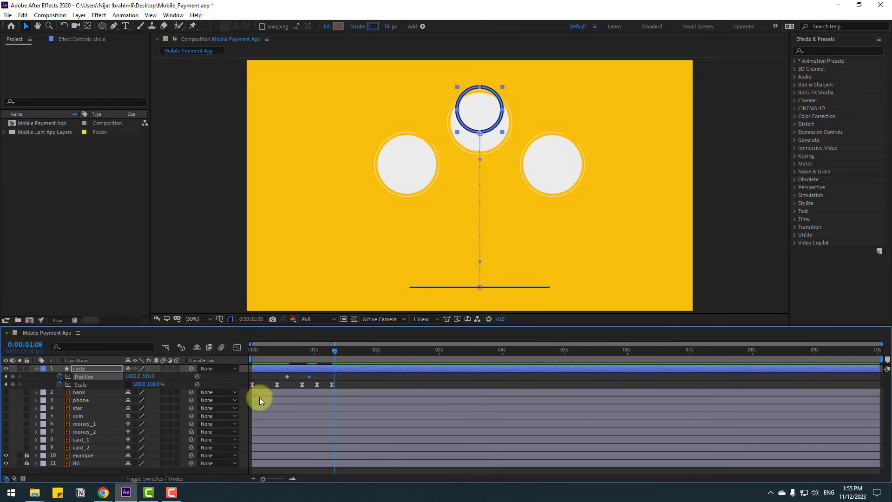
Copy the circle's starting Position keyframe to 0:00:01:08 and apply Easy Ease to all its Position keyframes
click(287, 376)
key(ctrl+v)
drag(341, 378, 280, 376)
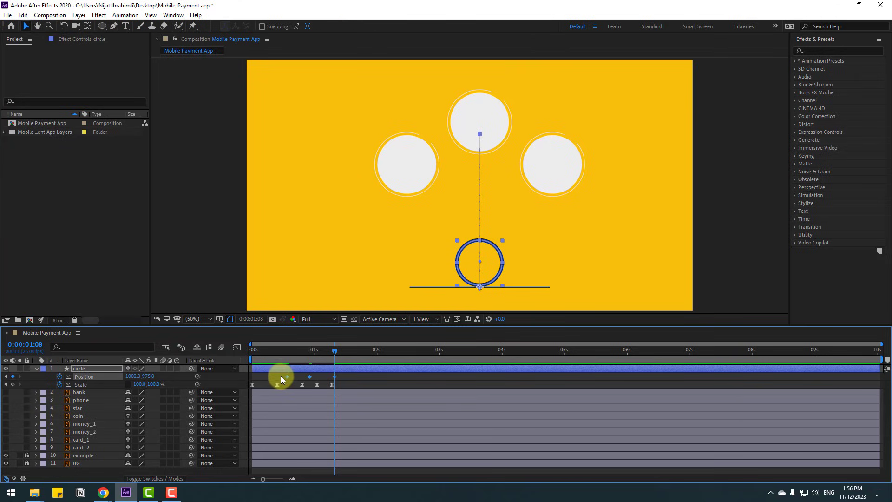
right_click(286, 377)
mouse_move(293, 371)
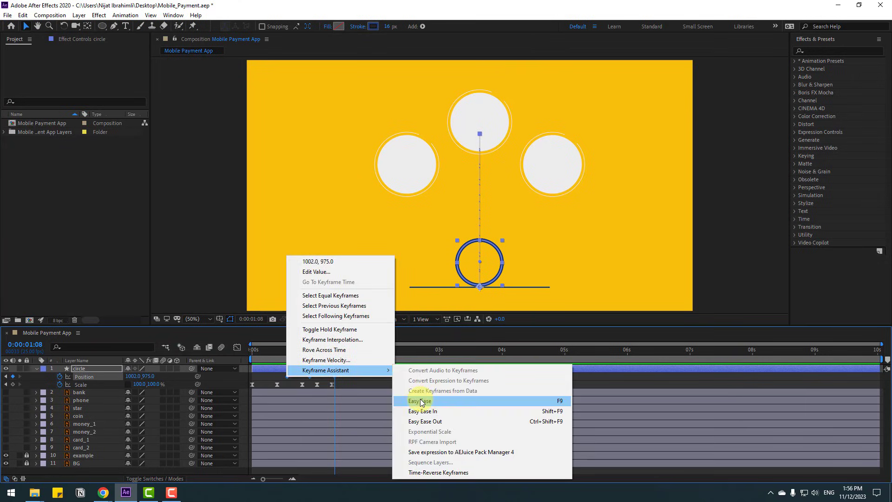
click(412, 404)
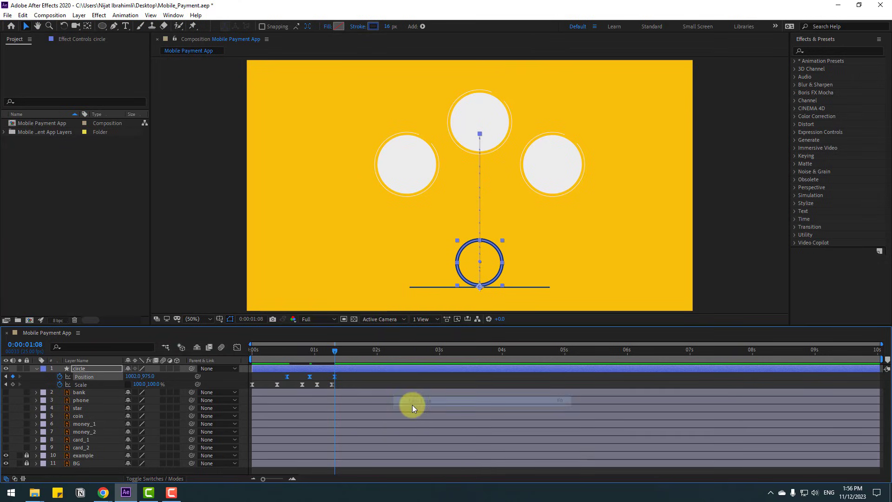
Reshape the circle's Position speed graph so it launches and lands fast with a slow peak at the jump's apex, and preview it
click(237, 348)
scroll(359, 412, up, 5)
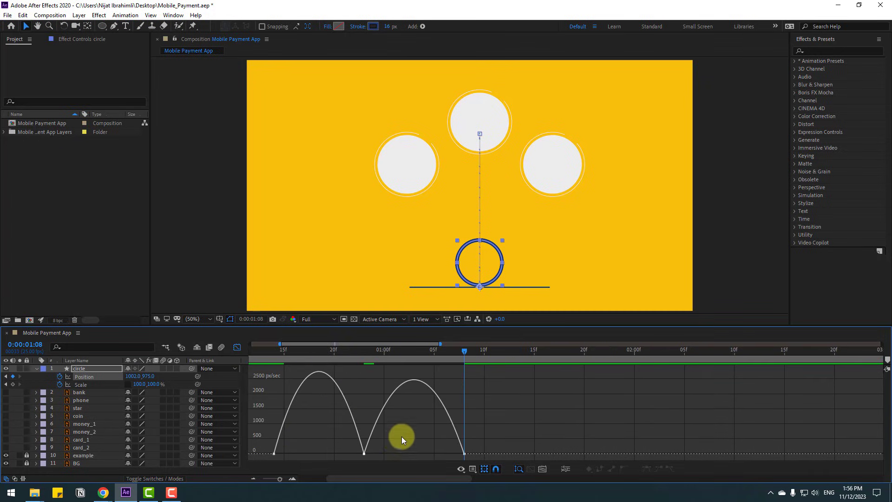
drag(382, 444, 322, 453)
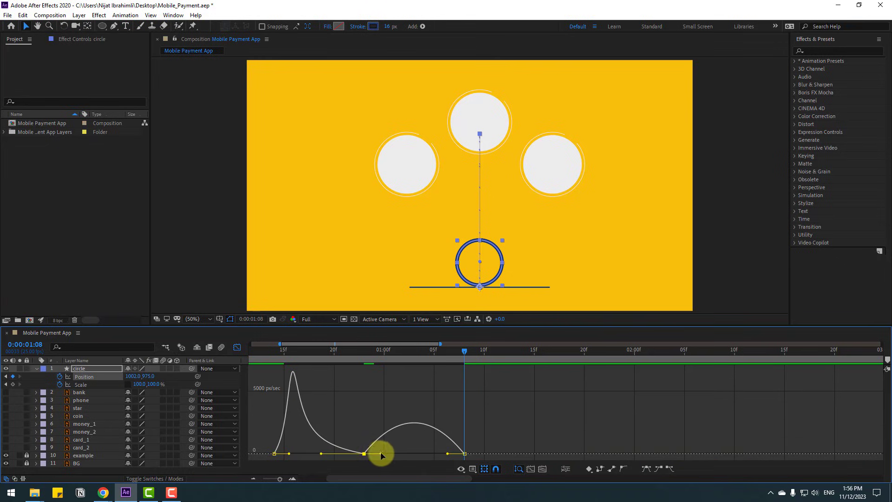
drag(382, 453, 420, 454)
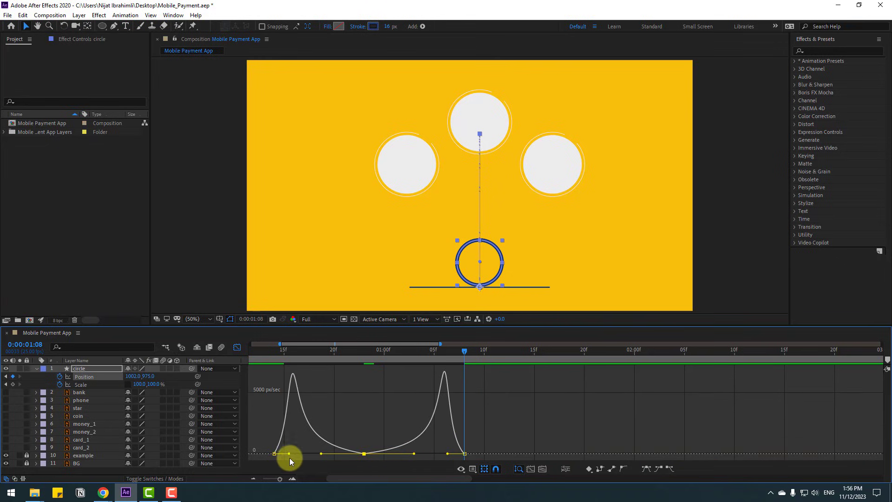
drag(289, 454, 284, 454)
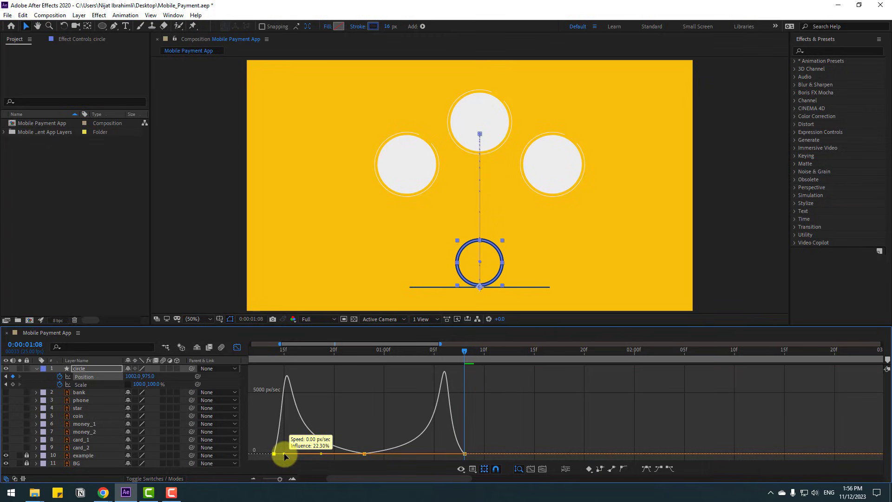
click(464, 454)
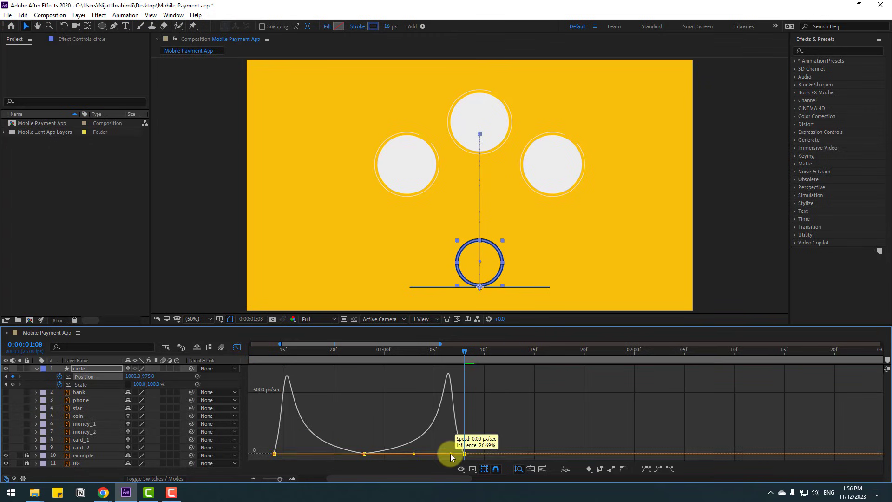
key(minus)
key(space)
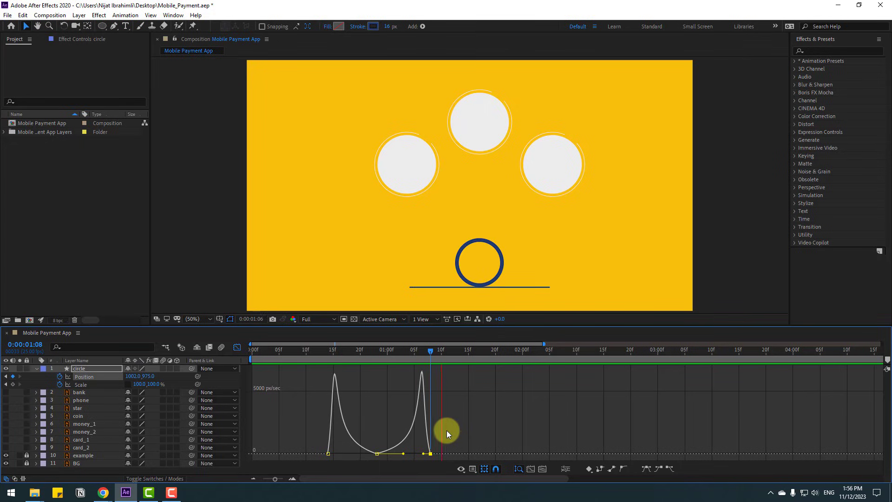
key(space)
click(237, 347)
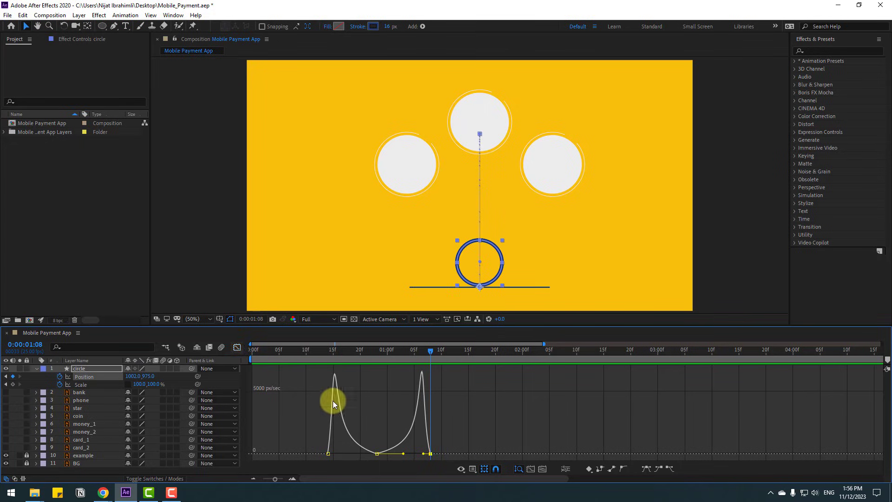
Stretch the circle's Position keyframes so the jump starts at about 0:00:00:11 while the last keyframe stays at 0:00:01:08, and preview
click(431, 378)
drag(431, 377, 339, 381)
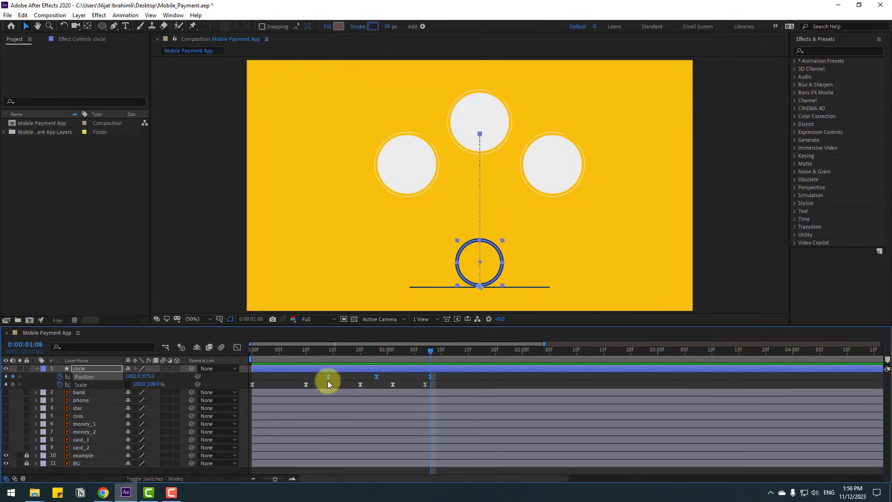
drag(320, 377, 310, 376)
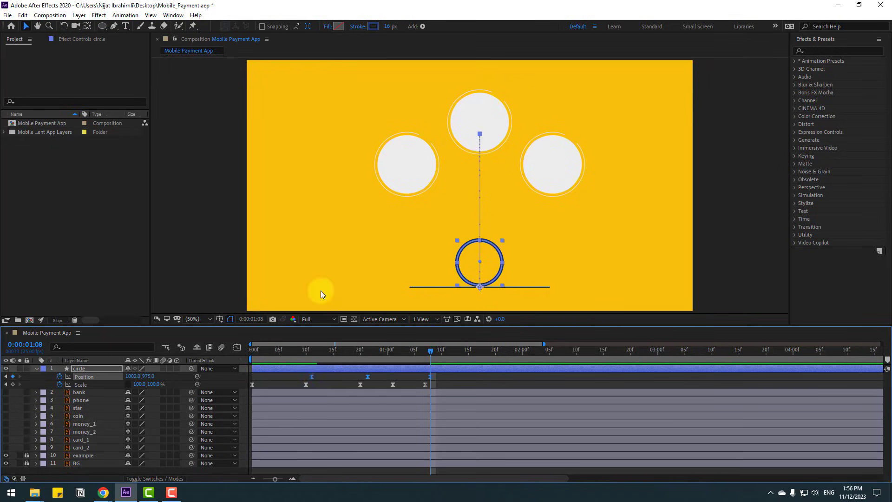
key(space)
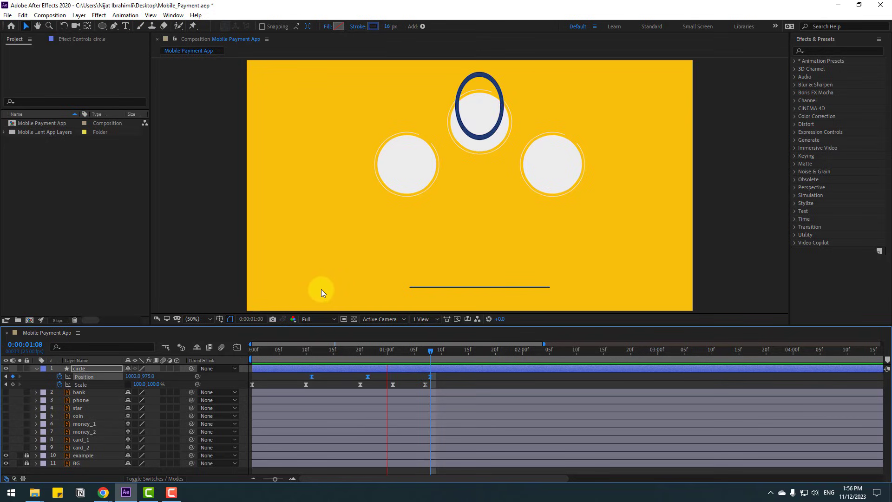
Shift all of the circle's Position keyframes two frames later so the jump starts at about 0:00:00:13, and preview
drag(300, 350, 328, 353)
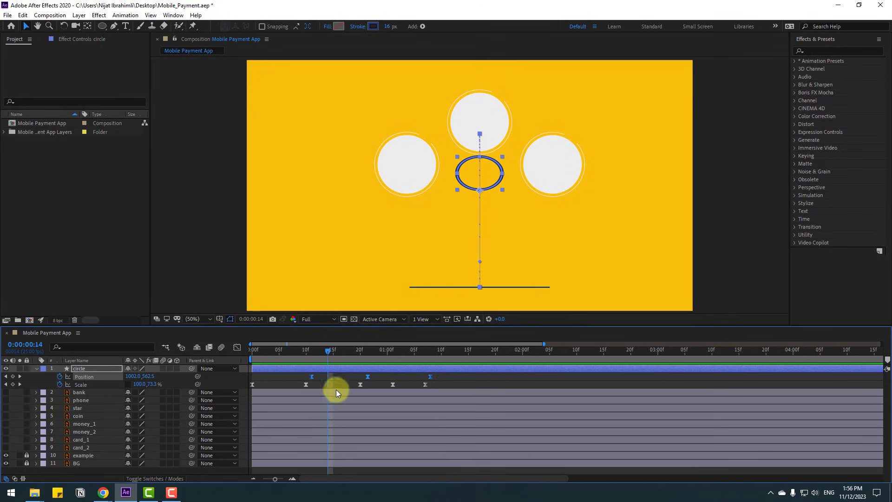
click(307, 352)
drag(316, 379, 340, 355)
key(space)
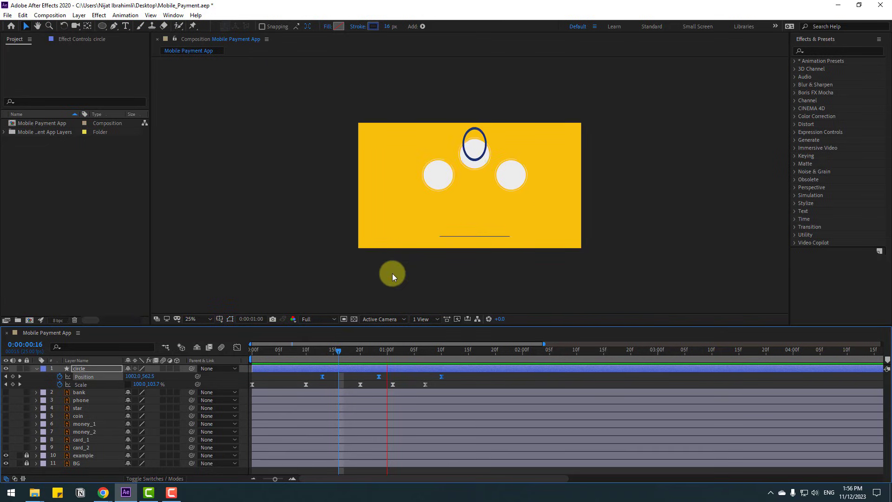
key(period)
click(316, 383)
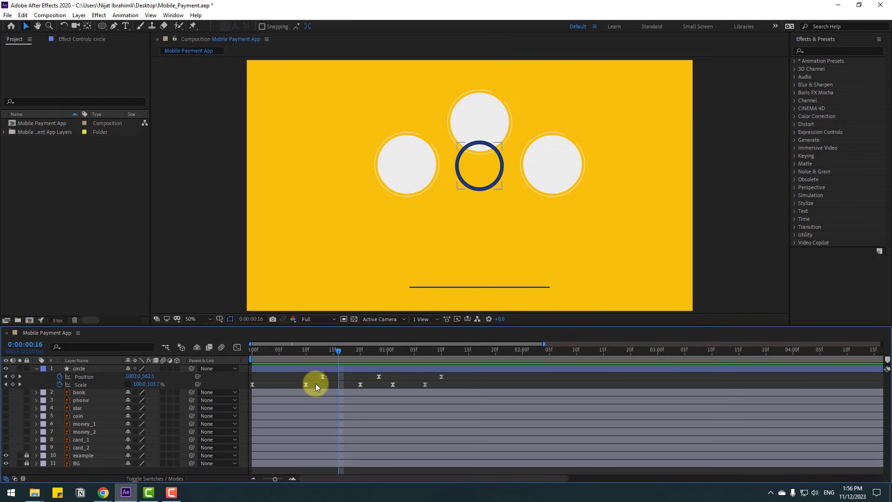
Add a Scale keyframe for the circle at about 0:00:00:16, keep its width at 100%, and review the jump
click(252, 351)
click(279, 367)
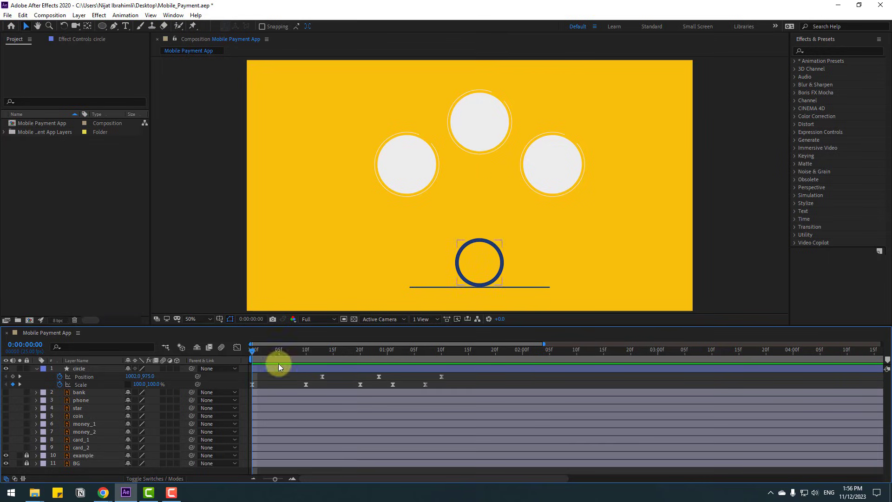
drag(260, 355, 308, 353)
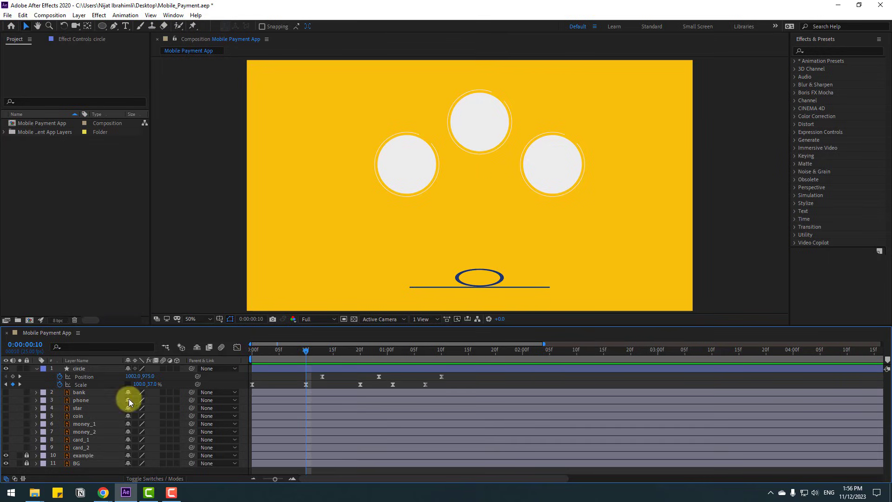
drag(136, 393, 158, 384)
click(302, 367)
drag(305, 352, 413, 350)
click(174, 383)
click(141, 385)
text(100)
click(167, 407)
key(space)
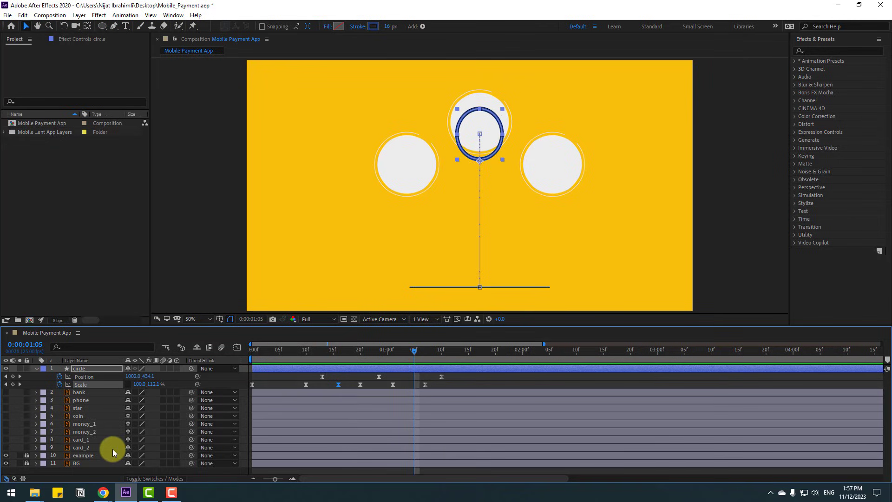
Make the phone layer visible and move the phone up from the ground line so it surrounds the circle
click(79, 402)
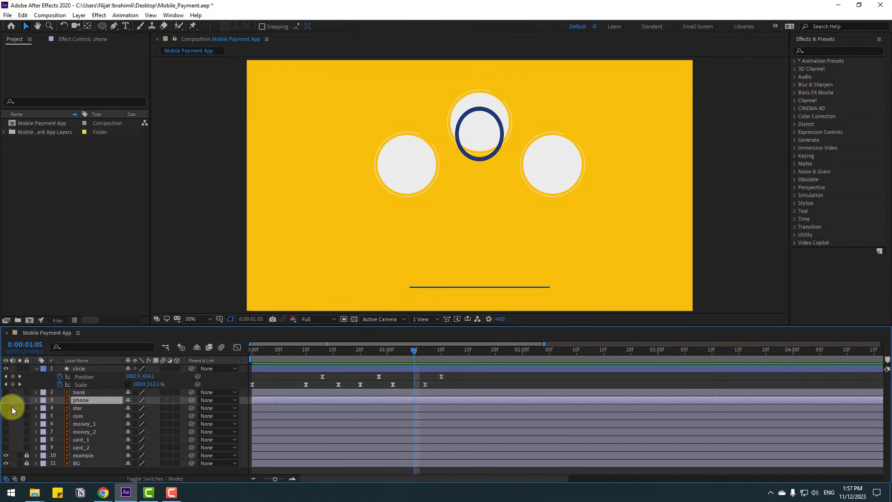
click(5, 400)
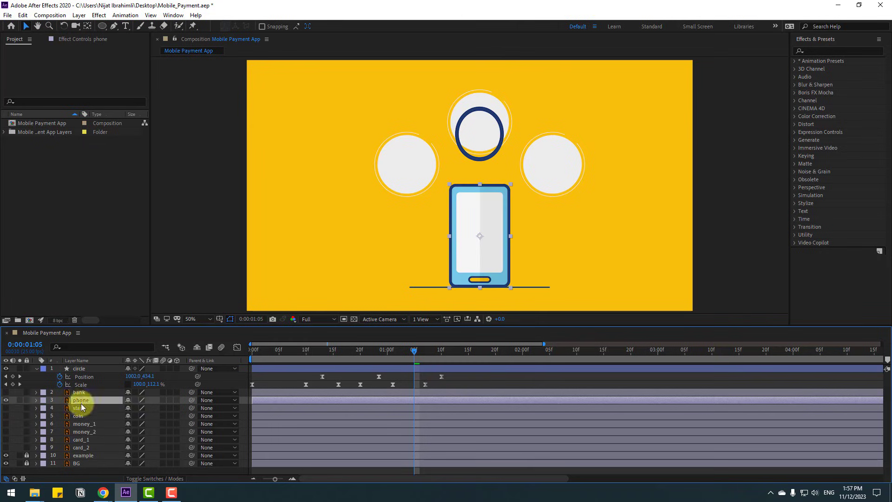
drag(480, 259, 479, 155)
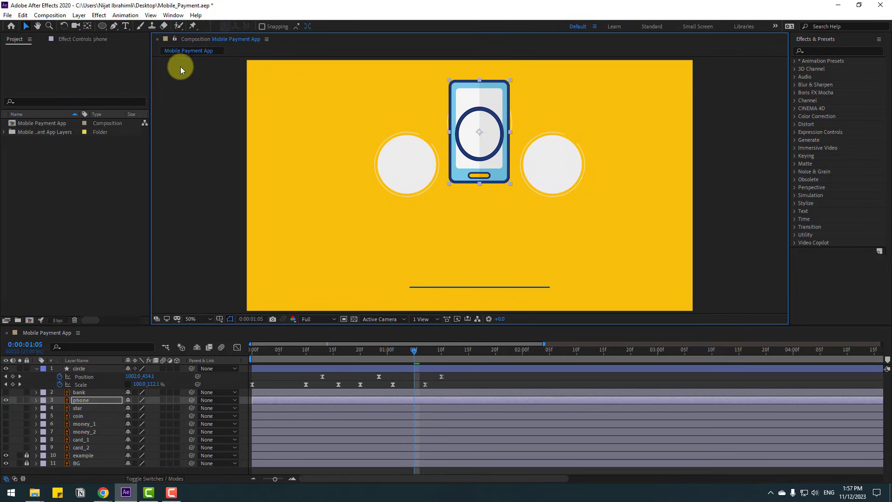
Move the phone's anchor point from its centre to the middle of its bottom edge
click(89, 27)
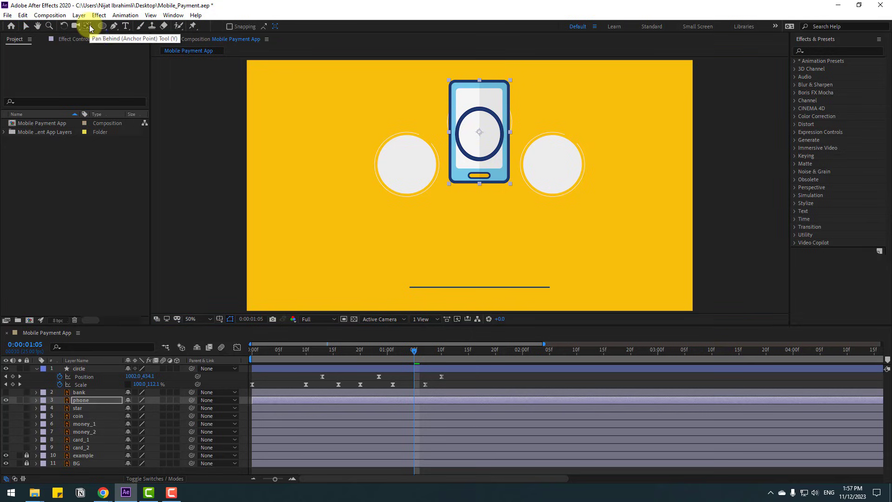
click(480, 134)
drag(481, 152, 482, 177)
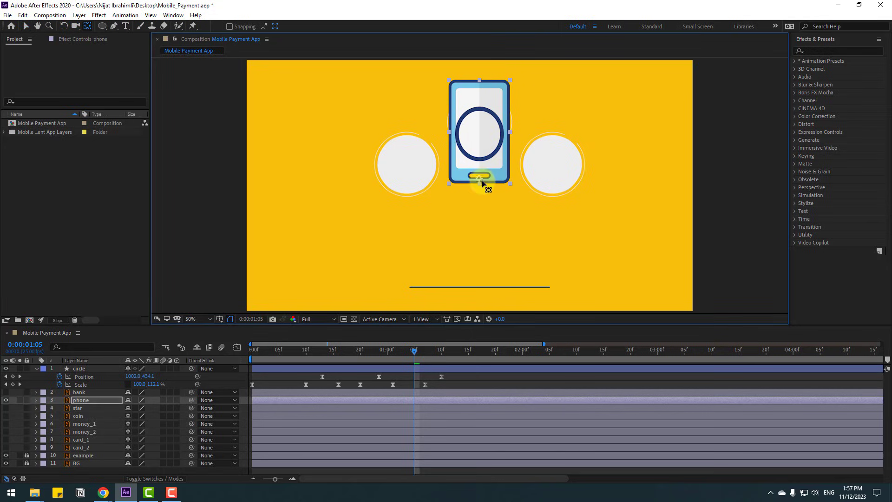
click(26, 26)
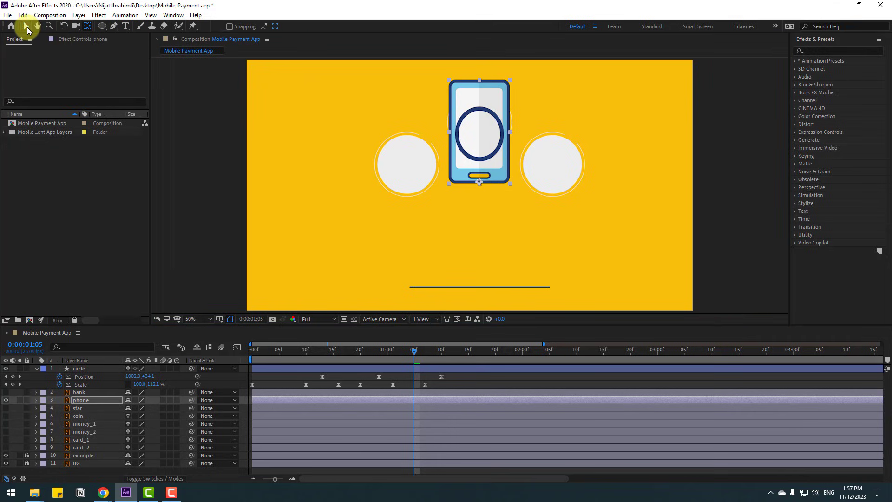
Parent the phone layer to the circle layer and preview the linked animation
click(80, 400)
drag(189, 400, 84, 370)
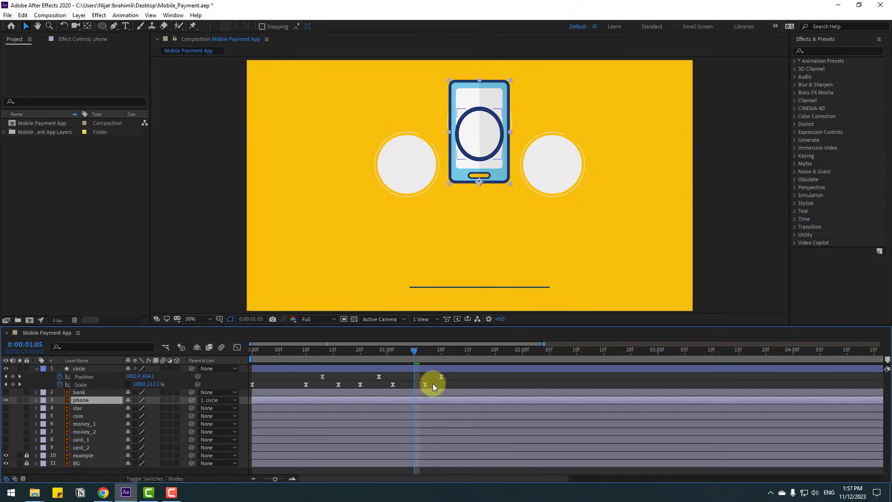
key(space)
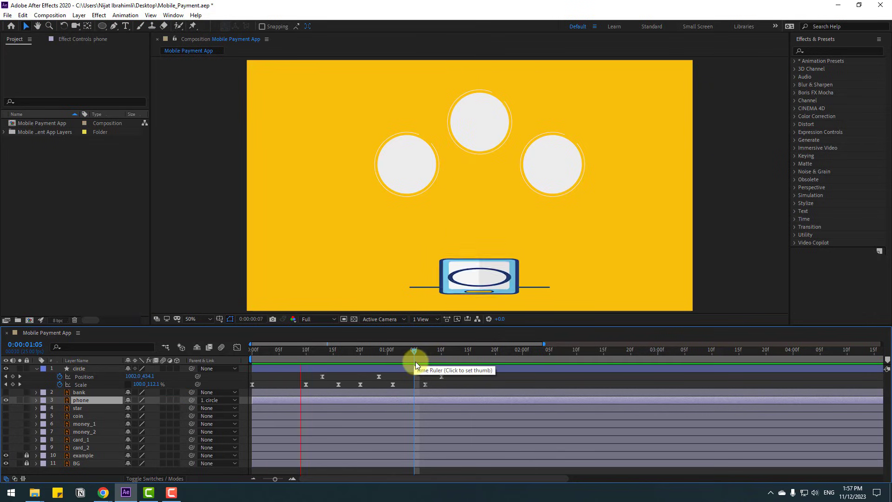
Split the circle layer at 0:00:01:06 and remove the part after that frame
mouse_move(422, 363)
mouse_down()
mouse_move(384, 365)
mouse_move(370, 354)
mouse_move(419, 354)
mouse_up()
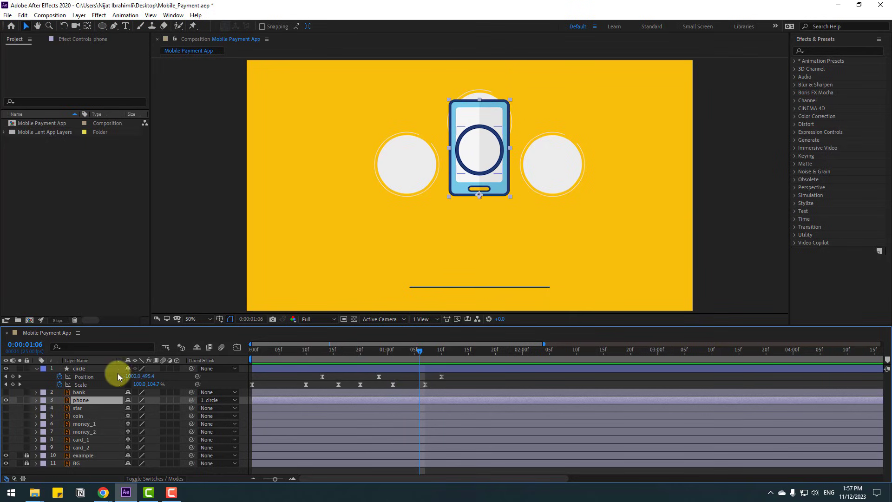
click(79, 369)
click(23, 15)
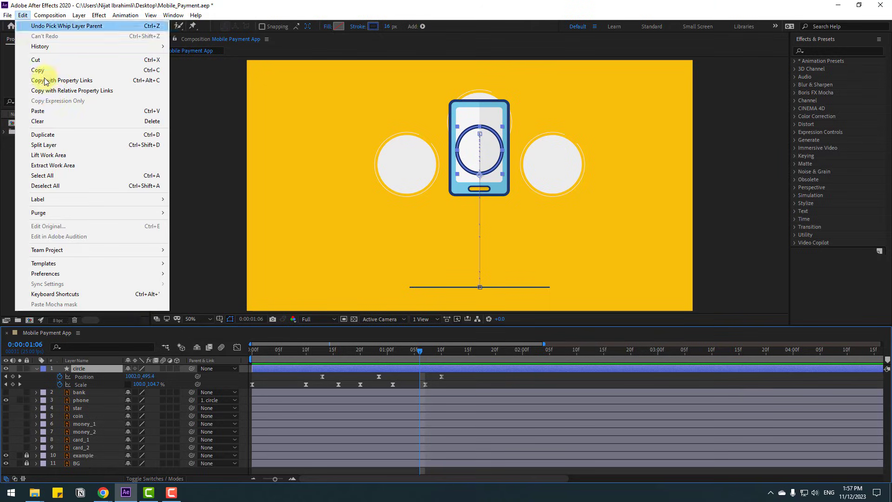
click(135, 146)
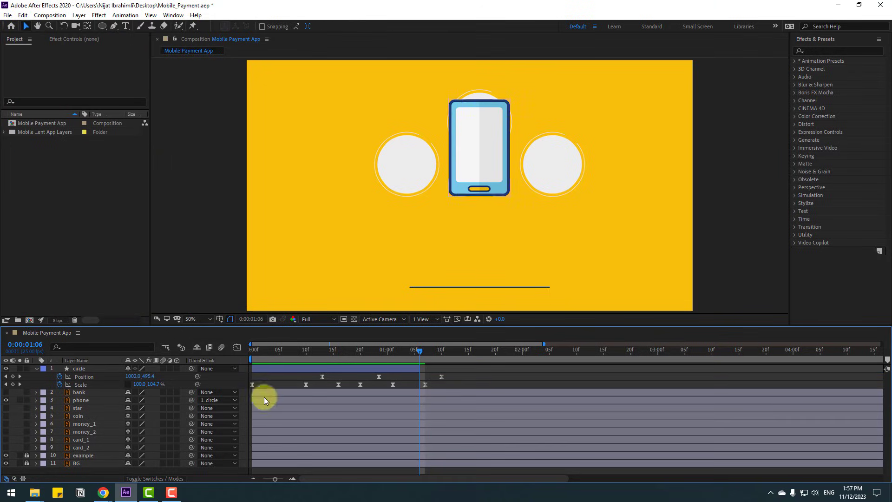
Place the phone layer directly below the circle layer, trim its start to 0:00:01:06, and preview
click(81, 402)
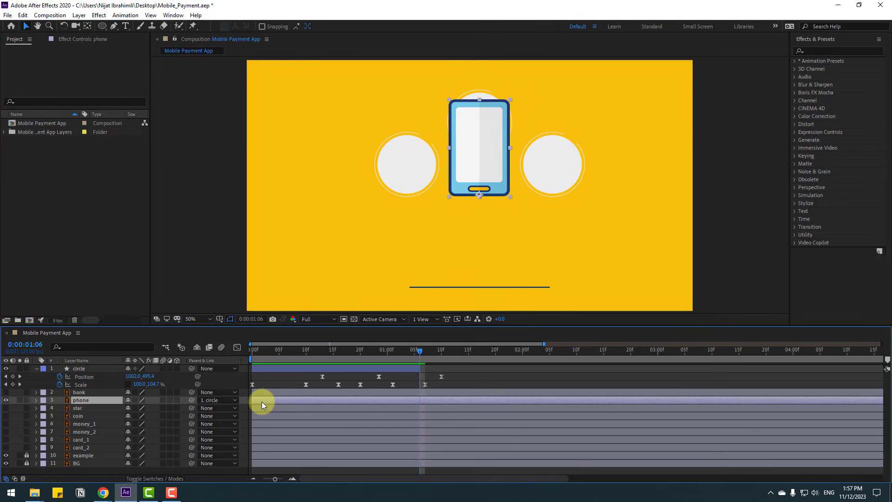
drag(86, 398, 86, 389)
key(alt+[)
key(space)
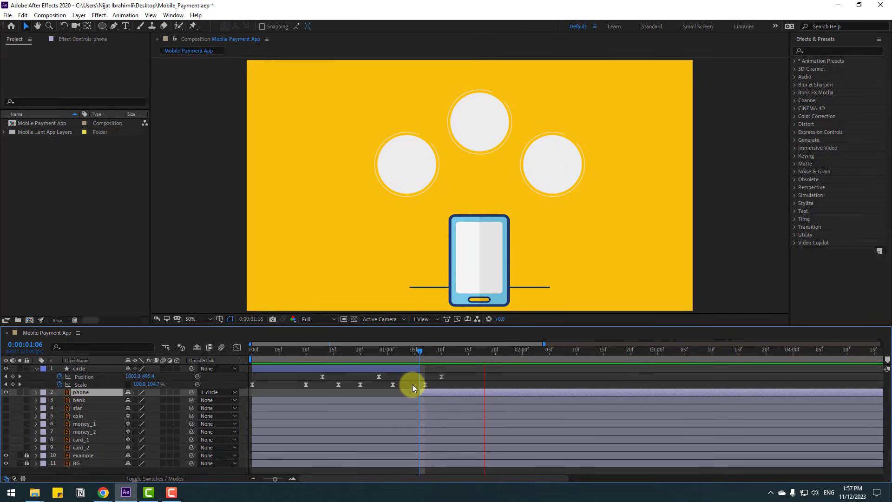
Set the circle's Position keyframe at 0:00:01:10 to Y 891 so the phone's base rests on the ground line
click(429, 352)
drag(429, 352, 431, 379)
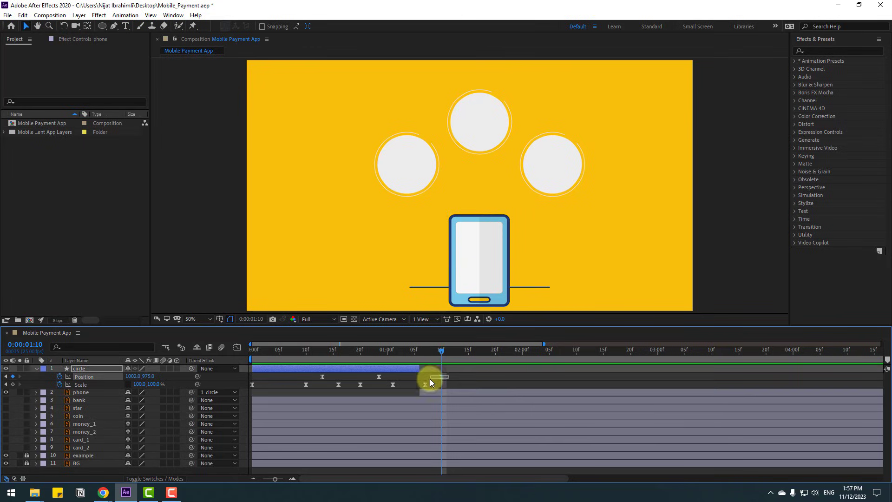
mouse_move(141, 375)
mouse_down()
mouse_move(96, 375)
mouse_move(146, 380)
mouse_up()
scroll(562, 207, up, 5)
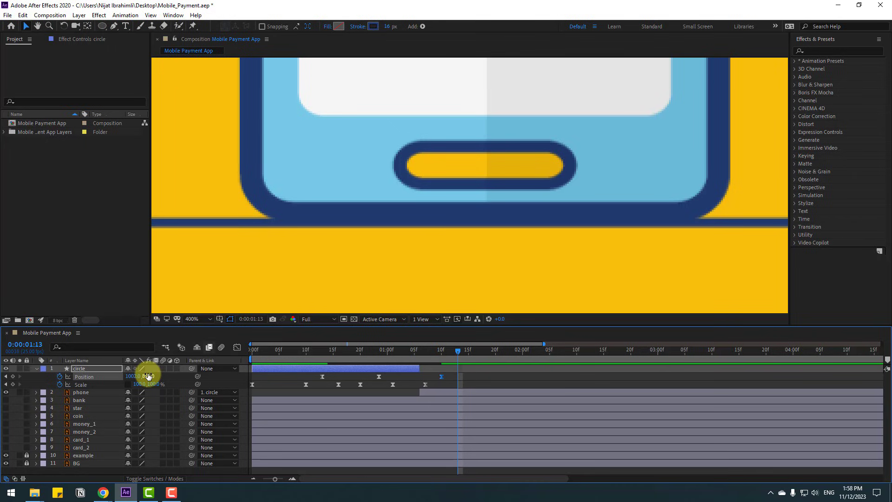
Add a small rebound with circle Position Y 885.3 at 0:00:01:13, paste the landing keyframe at 0:00:01:16, and preview
drag(148, 376, 149, 377)
key(Page_Down)
key(Page_Down)
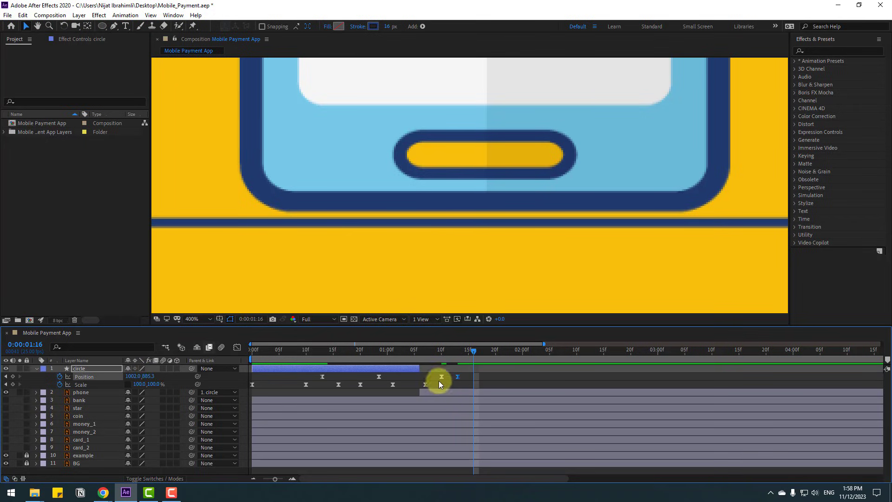
key(ctrl+v)
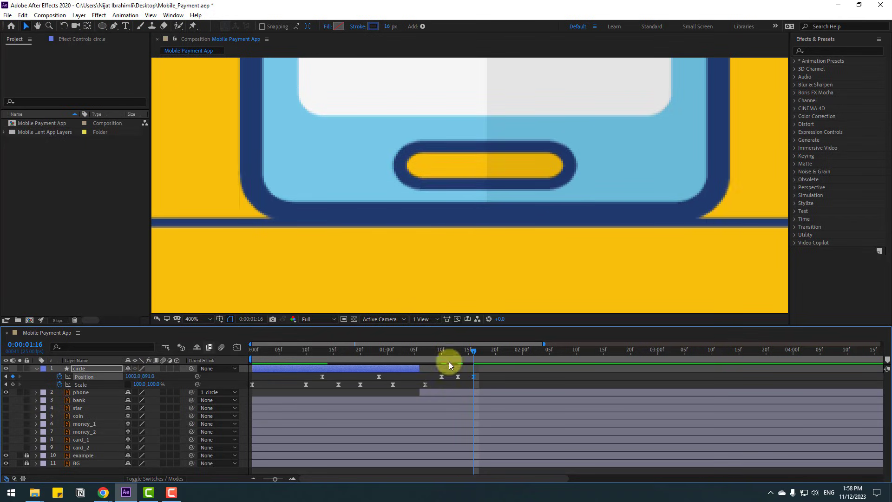
key(comma)
click(192, 319)
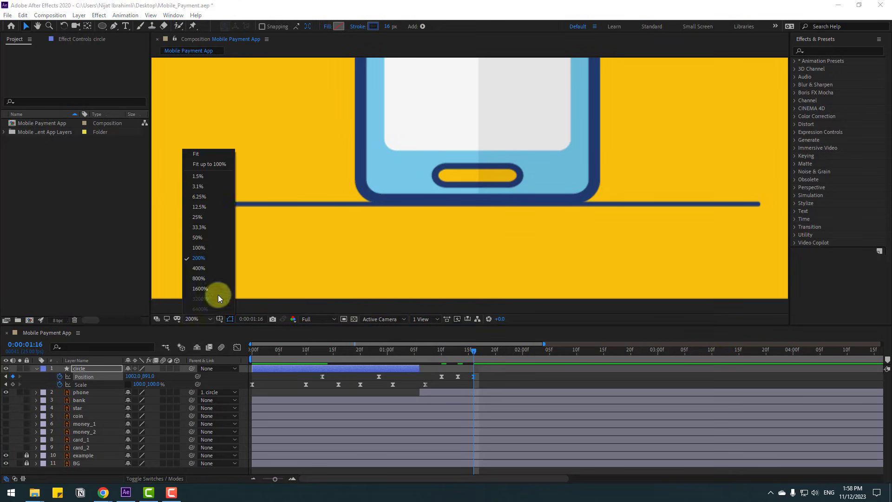
click(216, 162)
key(space)
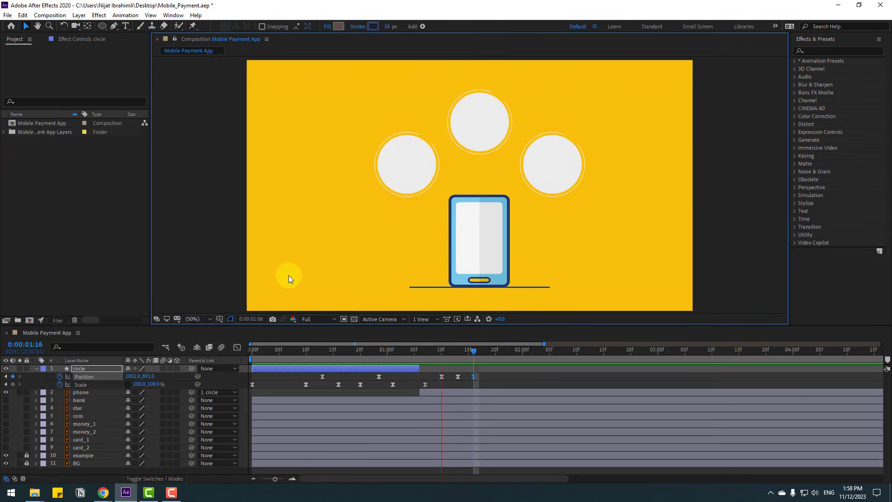
Set the spatial interpolation of the circle's last three Position keyframes to Linear and preview the landing
mouse_move(421, 350)
mouse_down()
mouse_move(442, 351)
mouse_move(409, 351)
mouse_up()
click(436, 355)
drag(484, 377, 447, 378)
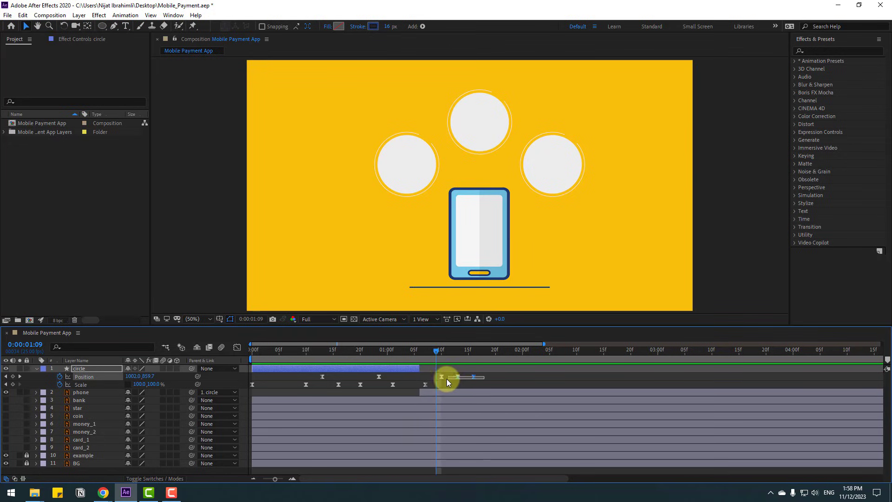
right_click(442, 377)
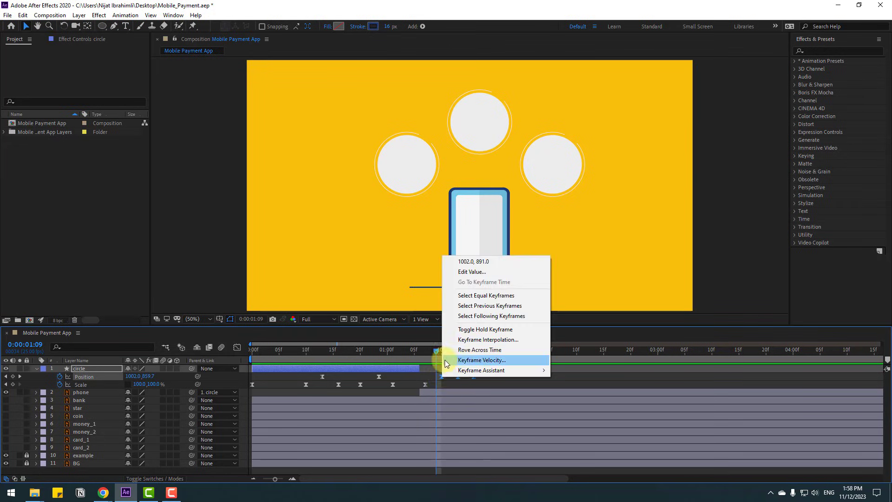
click(497, 340)
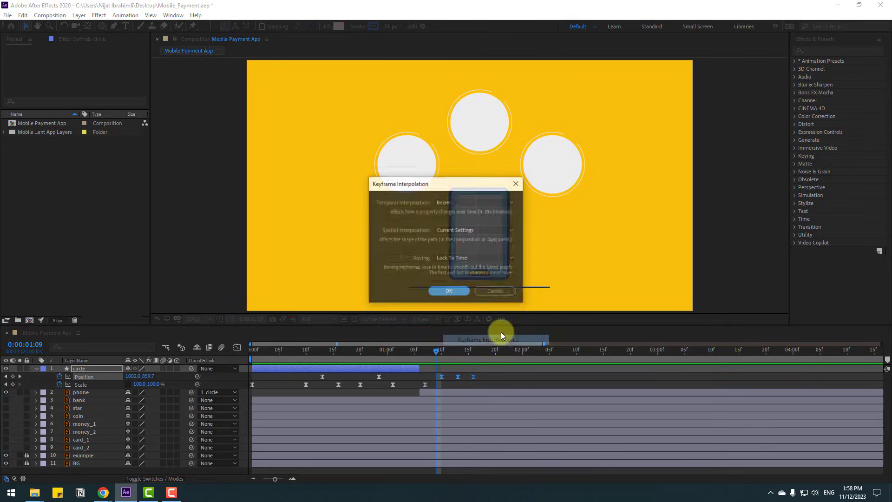
click(458, 230)
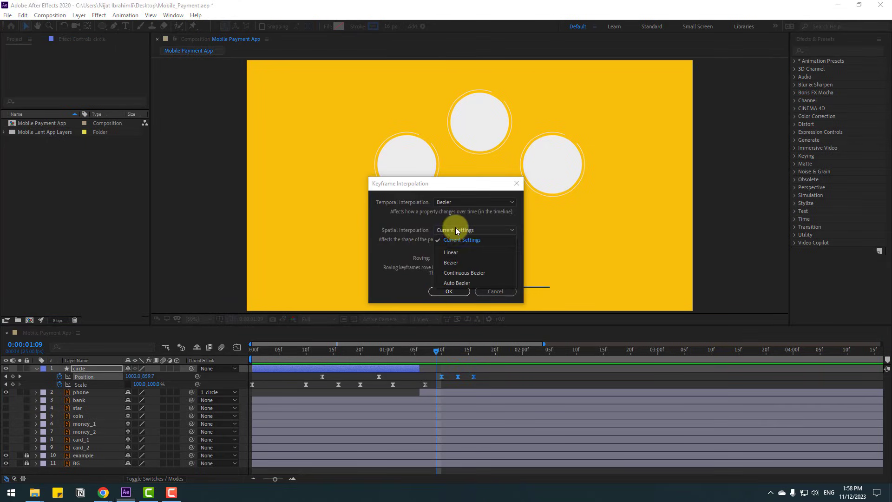
click(449, 252)
click(449, 292)
key(space)
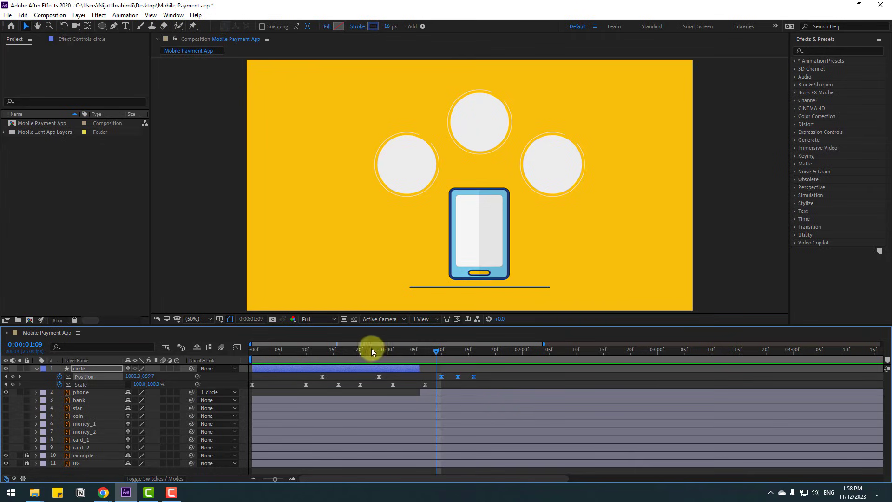
Retime the switch from circle to phone to 0:00:01:07 by adjusting the circle's end and the phone's start, and preview
drag(371, 350, 426, 384)
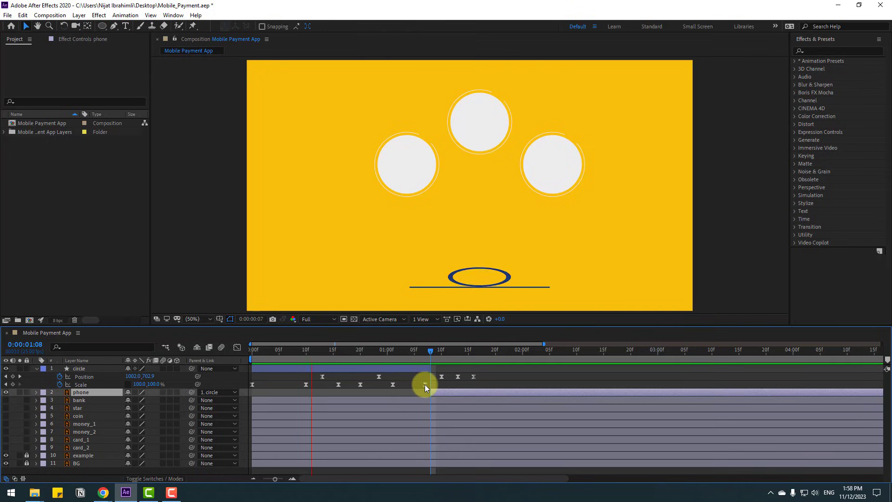
click(410, 348)
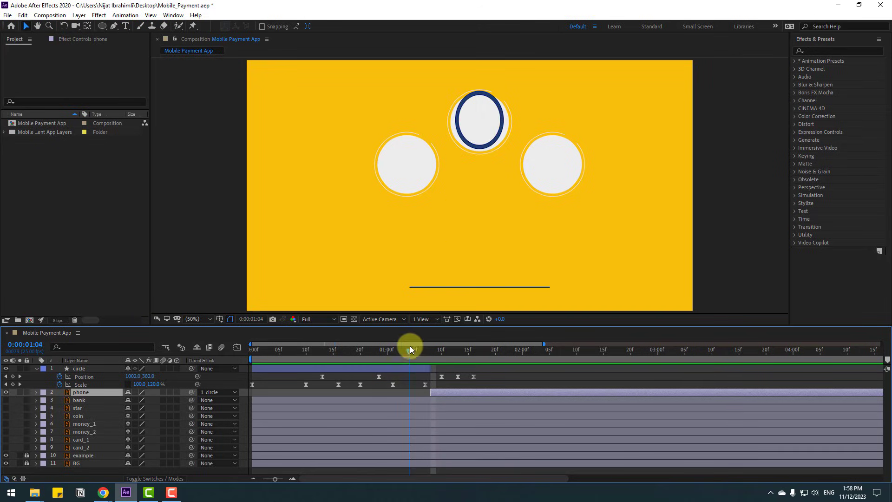
drag(410, 348, 425, 349)
key(space)
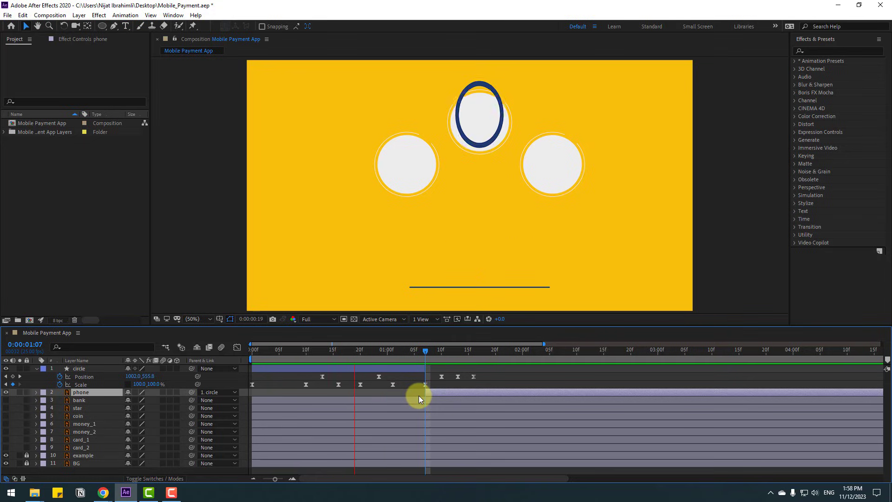
Reveal the circle's Rotation and add its first keyframe at 0:00:00:13, where the jump starts
mouse_move(400, 348)
mouse_down()
mouse_move(425, 349)
mouse_move(337, 352)
mouse_move(406, 352)
mouse_move(360, 352)
mouse_up()
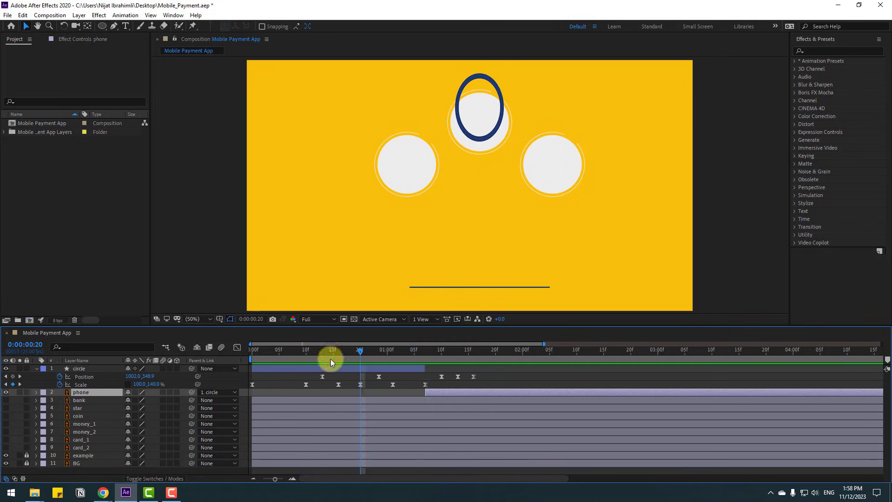
click(80, 368)
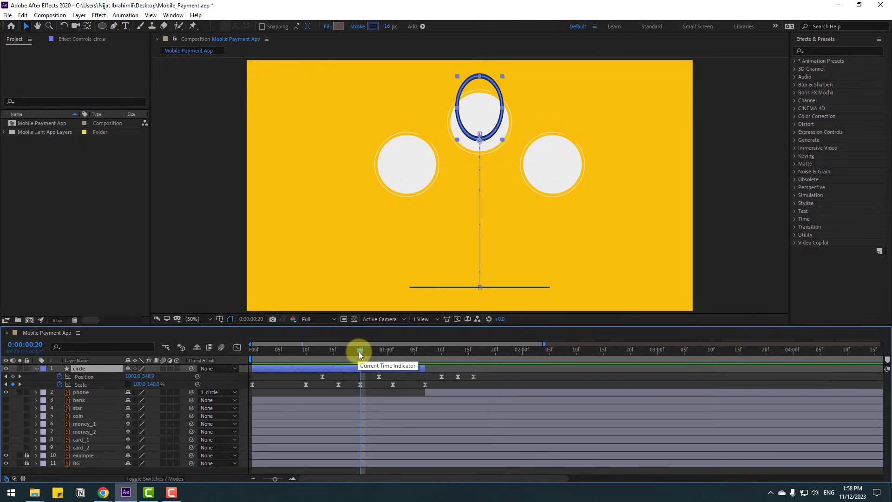
key(shift+r)
click(306, 353)
drag(296, 356, 361, 351)
click(58, 392)
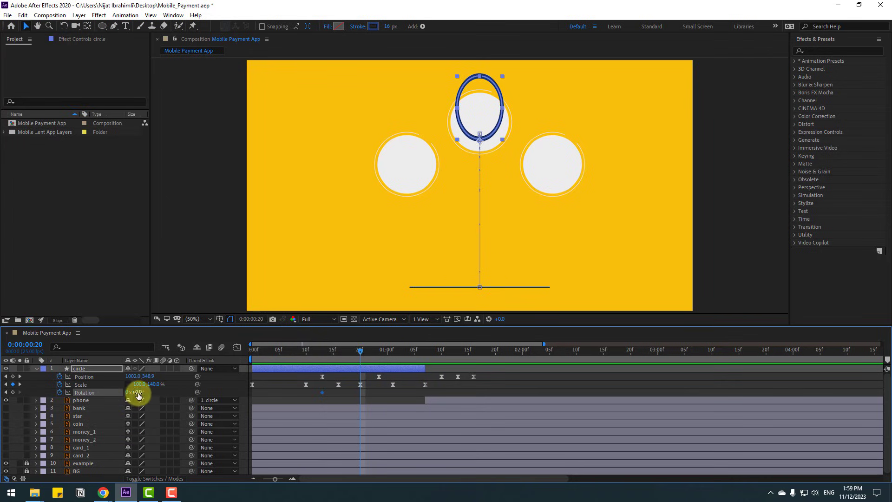
Set the circle's Rotation at 0:00:00:20 first to 25°, and reduce it to 10°
text(25)
key(Return)
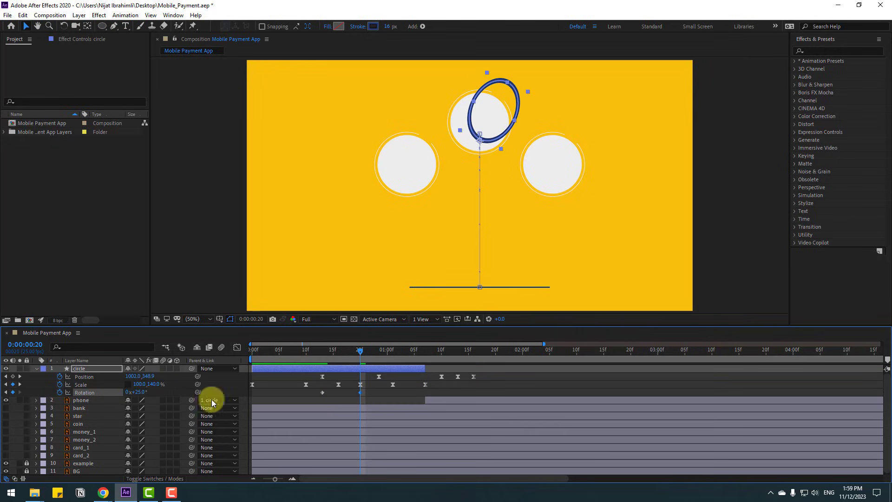
text(10)
click(341, 395)
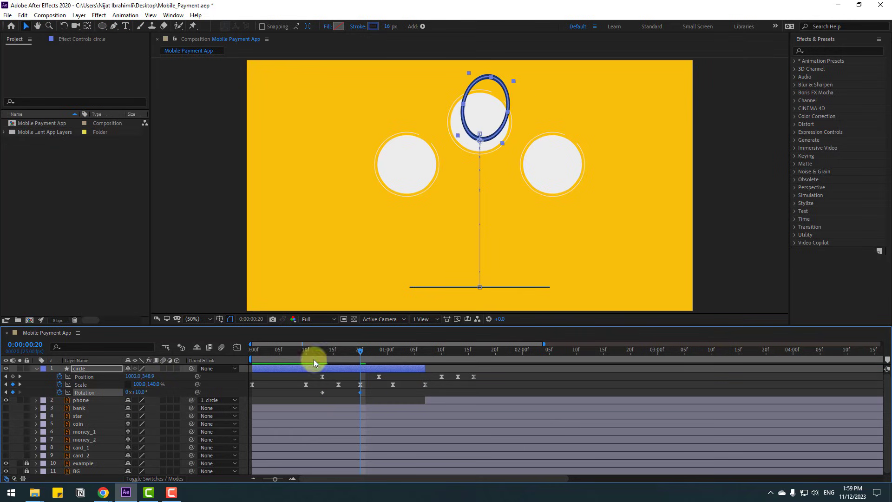
Set the circle's Rotation to -2° at 0:00:01:07, where the phone appears
drag(314, 358, 425, 353)
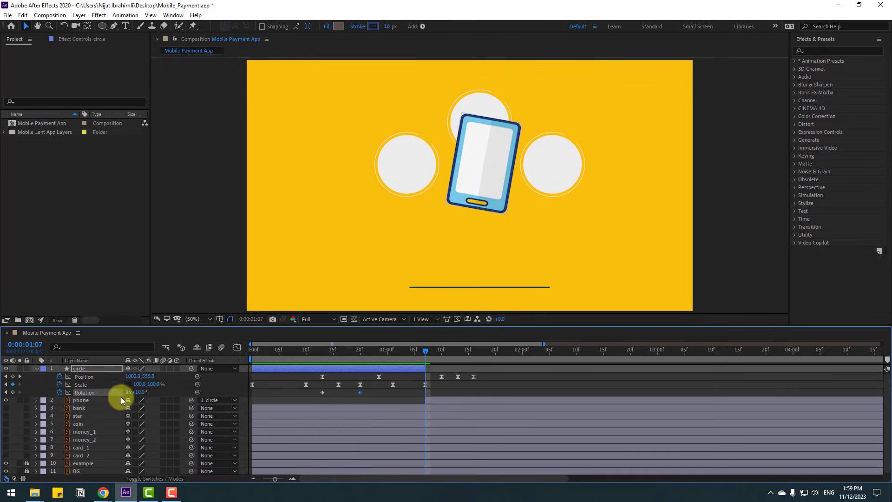
text(2)
key(Return)
Set the circle's Rotation to 1° at 0:00:01:10 and to 0° at 0:00:01:13
drag(423, 352, 440, 351)
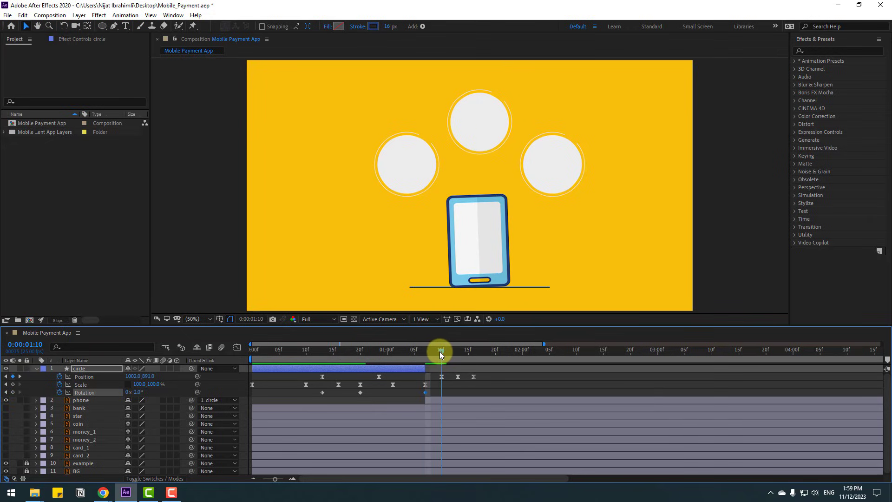
drag(132, 392, 133, 392)
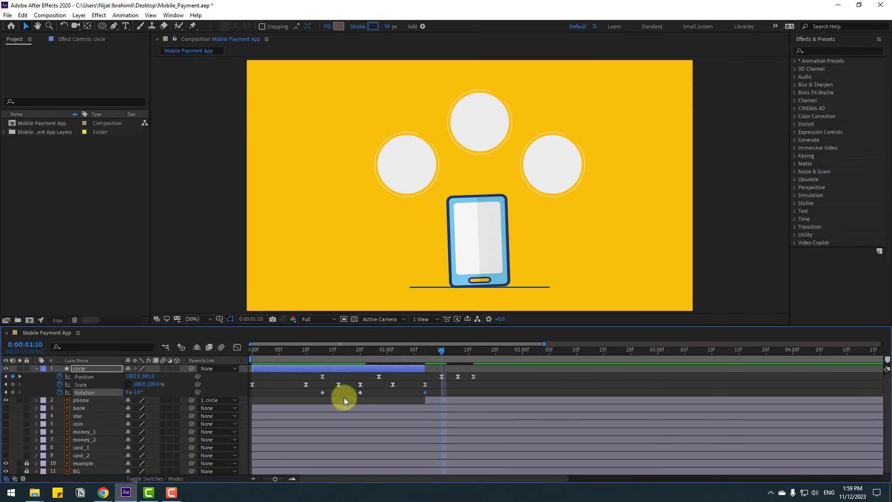
drag(441, 351, 459, 354)
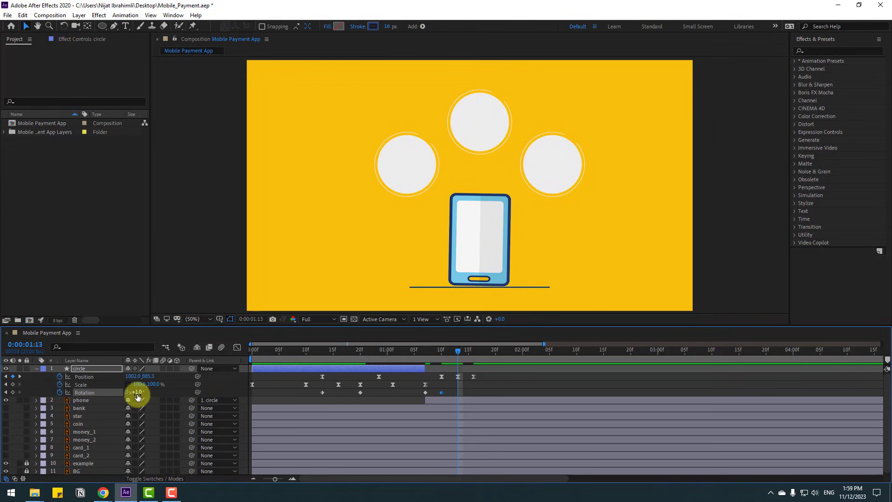
text(0)
key(Return)
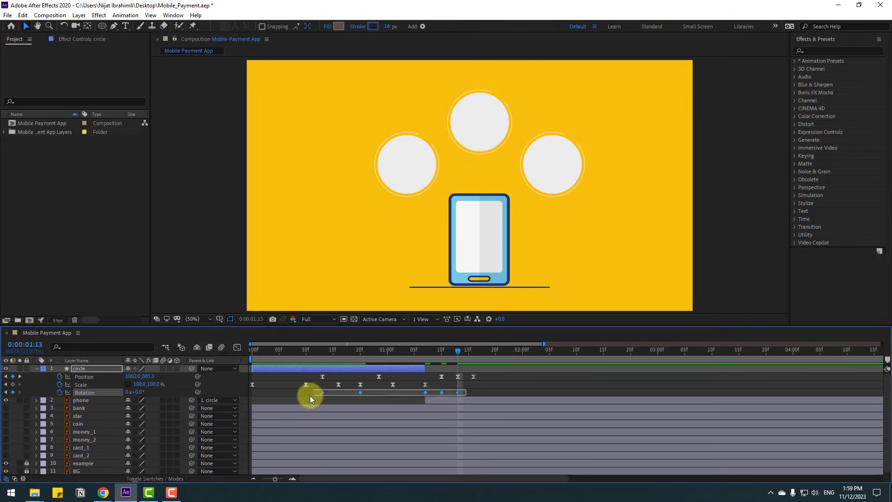
Apply Easy Ease to all of the circle's Rotation keyframes and preview the animation
drag(310, 399, 312, 398)
right_click(322, 394)
mouse_move(372, 389)
click(465, 418)
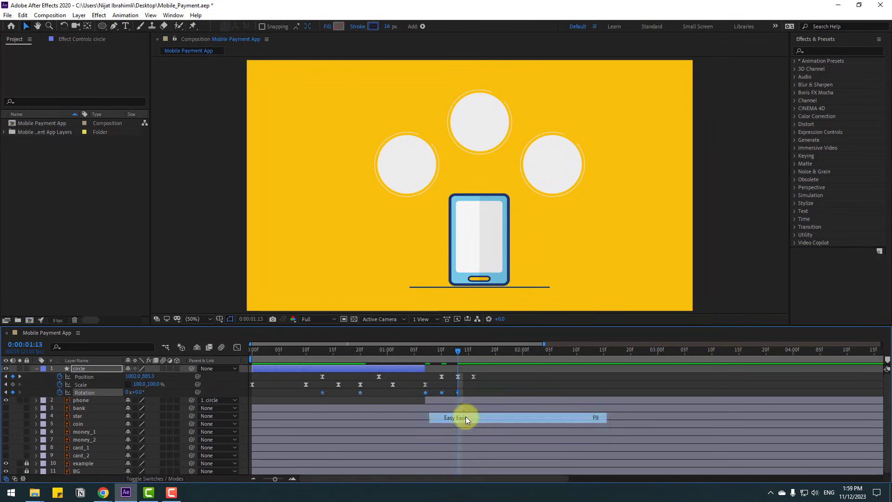
key(space)
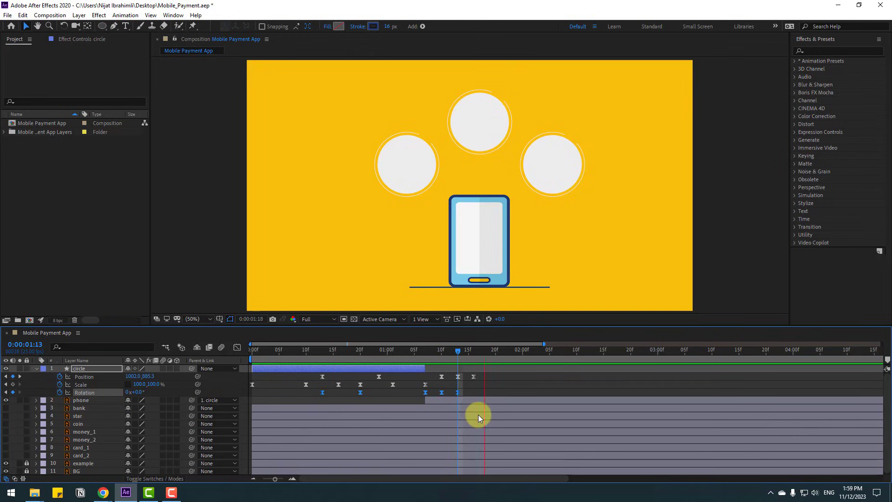
scroll(521, 266, down, 2)
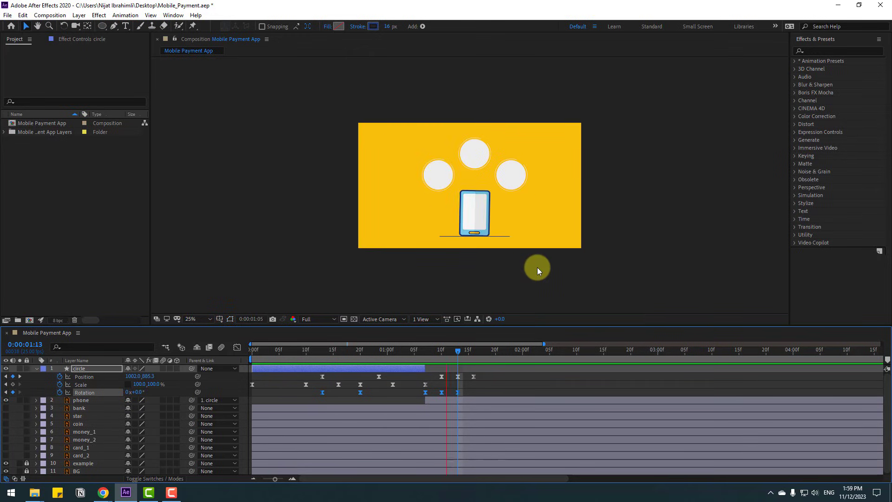
scroll(542, 271, up, 2)
Add the Particle Fireworks precomp from Animation Composer 3's starter shape elements at 0:00:01:04
mouse_move(397, 348)
mouse_down()
mouse_move(433, 348)
mouse_move(409, 348)
mouse_up()
click(423, 258)
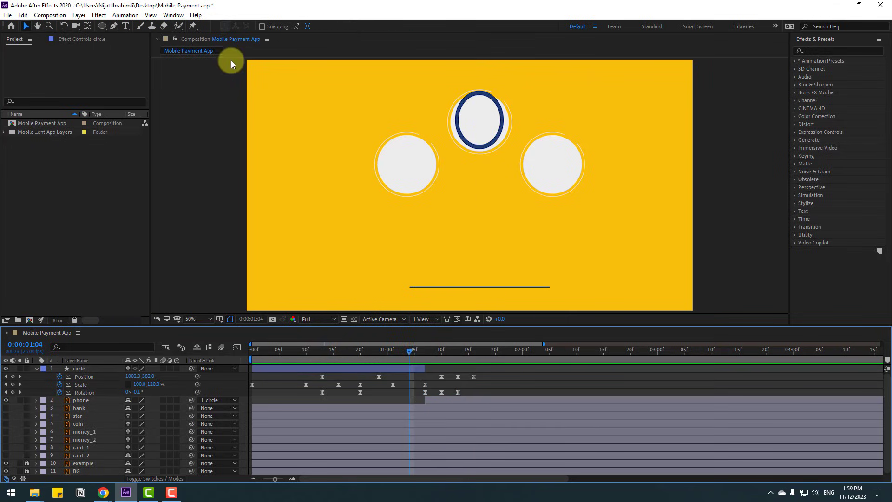
click(173, 15)
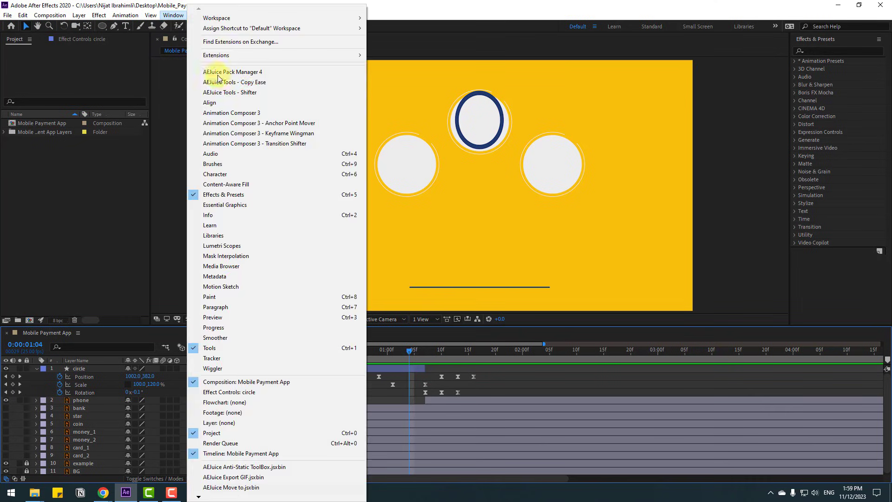
click(257, 115)
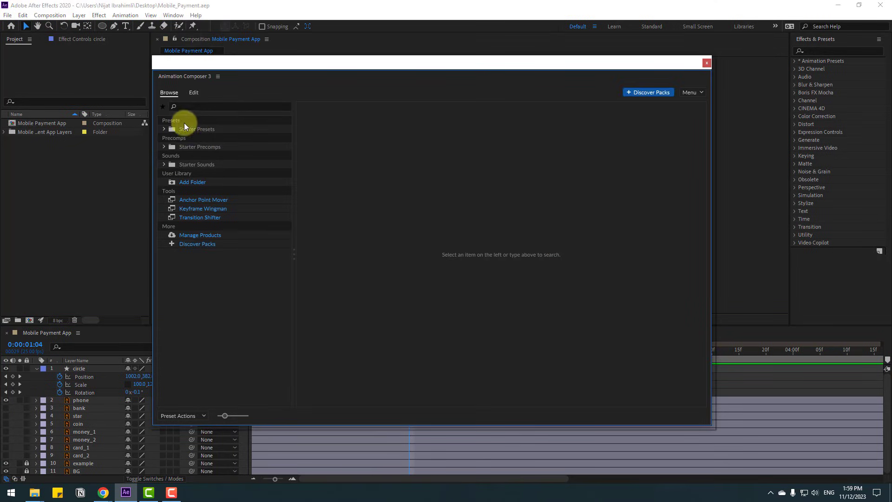
click(164, 147)
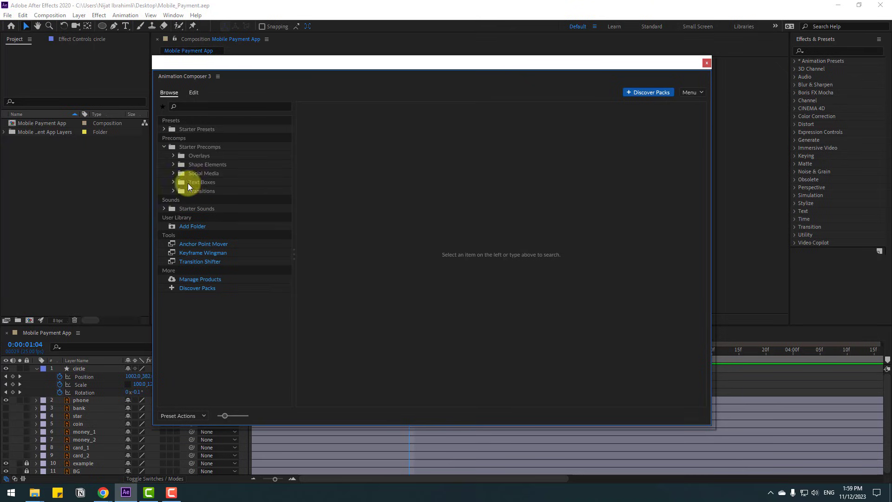
click(173, 164)
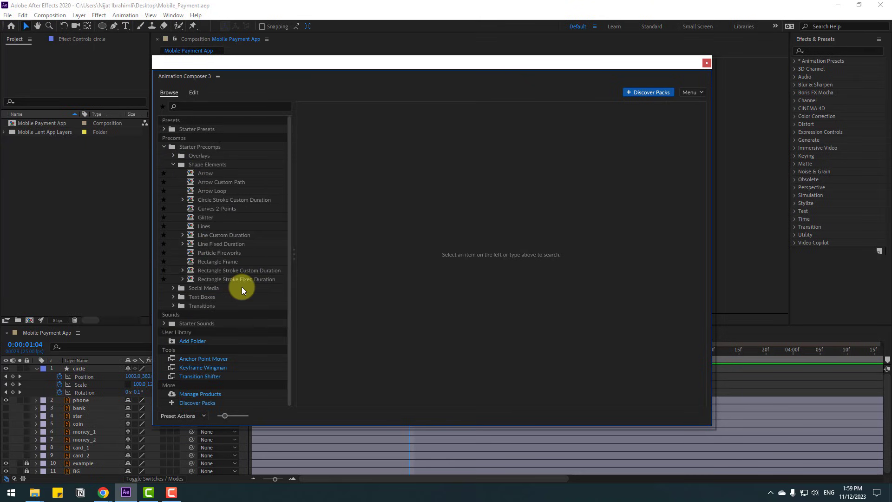
click(225, 254)
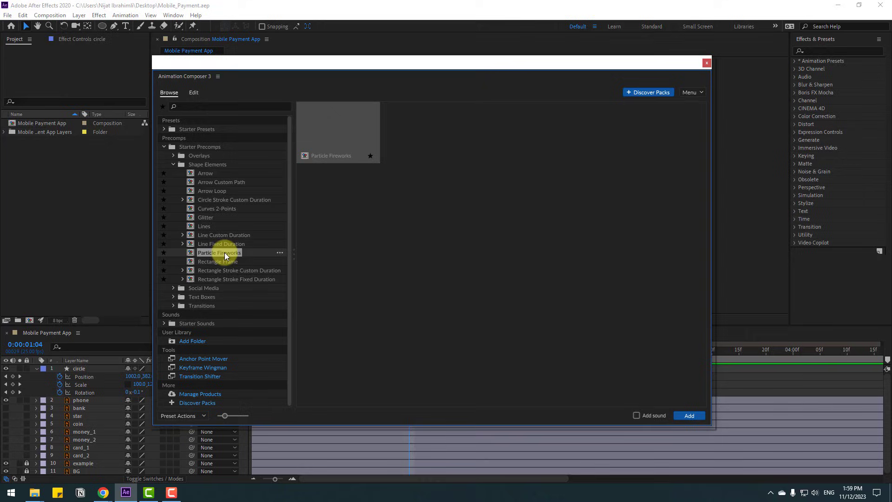
click(699, 416)
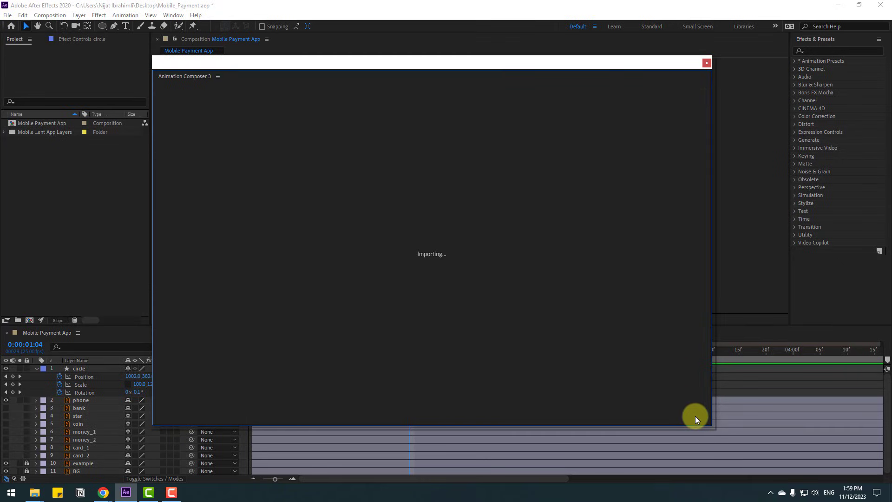
click(707, 63)
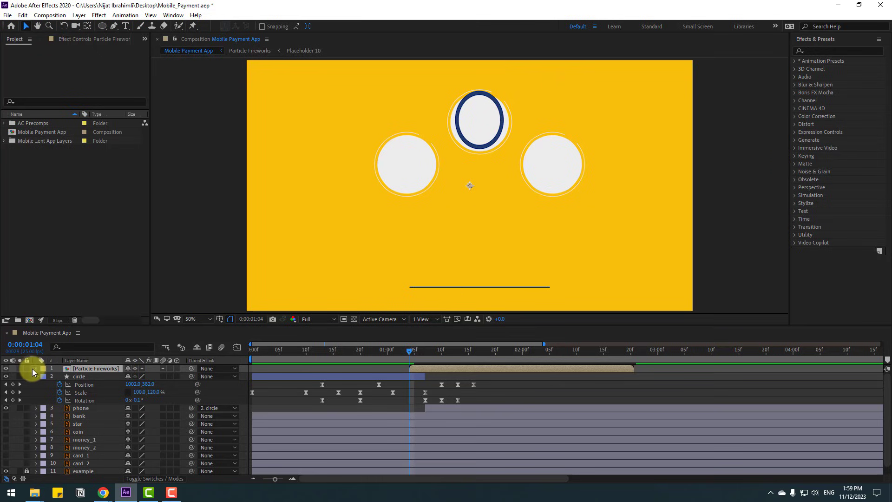
Shift the Particle Fireworks layer to start at 0:00:01:07, check its burst, and parent it to the circle
drag(409, 354, 453, 369)
key(Page_Down)
drag(389, 352, 544, 358)
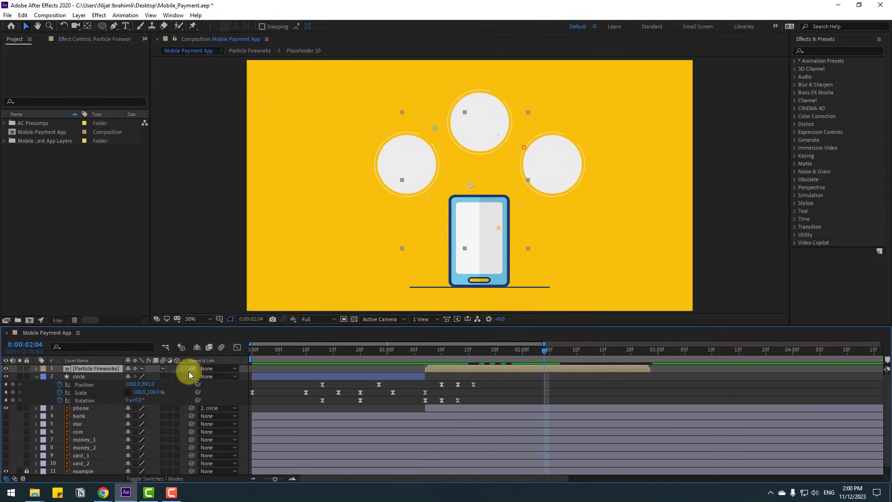
drag(192, 369, 79, 377)
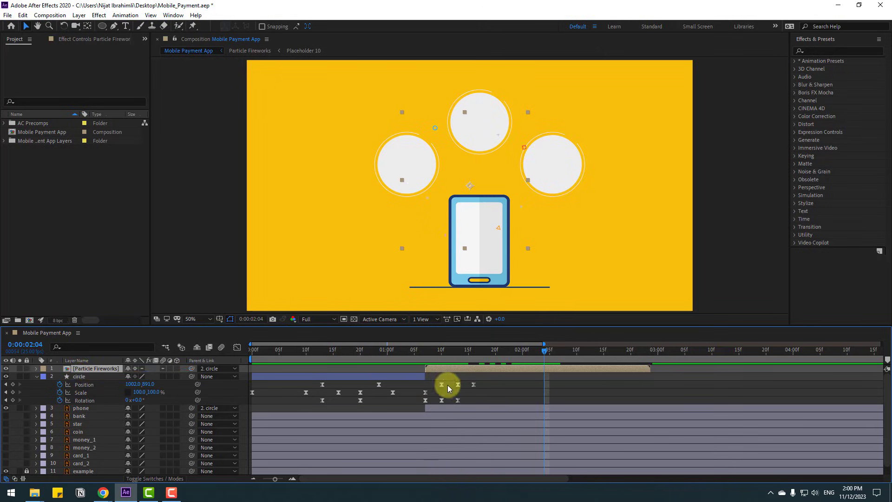
Center the Particle Fireworks on the phone, start the layer at 0:00:01:06, and preview the burst
drag(455, 357, 419, 351)
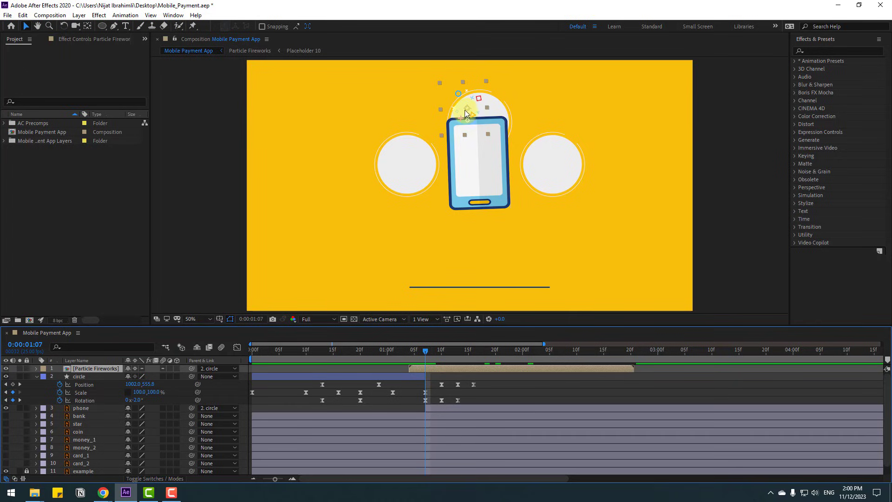
drag(412, 355, 449, 352)
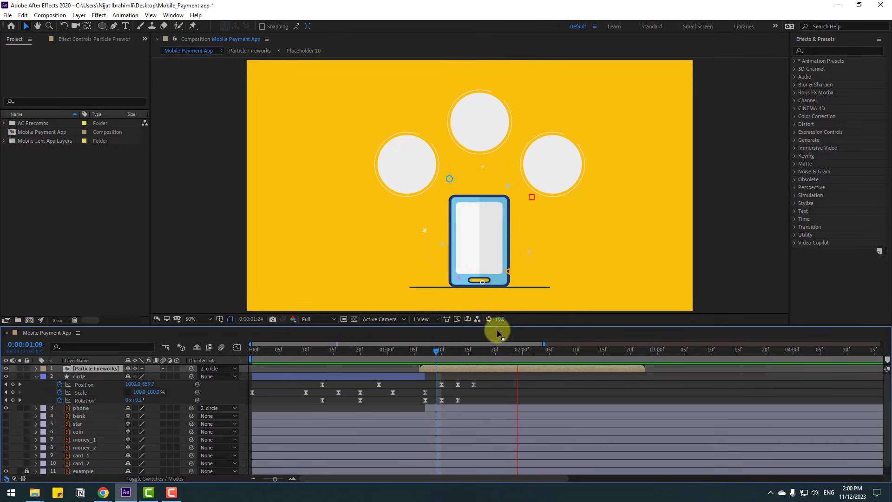
scroll(488, 266, down, 2)
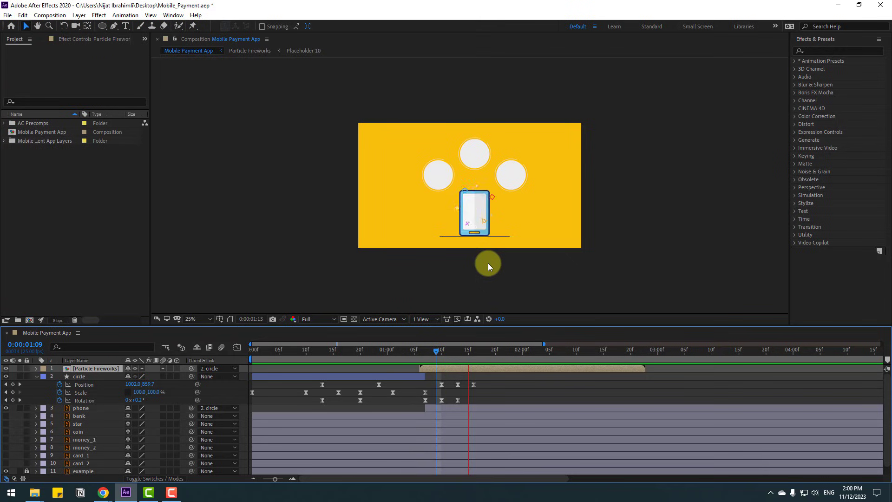
scroll(489, 266, up, 2)
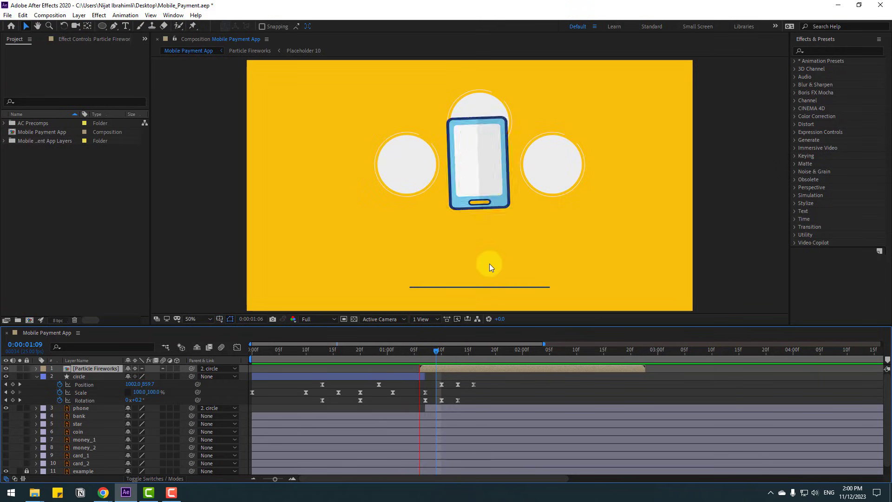
Animate the phone's Scale from 25% at 0:00:01:07 to its full size at 0:00:01:11, and preview
mouse_move(432, 352)
mouse_down()
mouse_move(384, 352)
mouse_move(425, 352)
mouse_up()
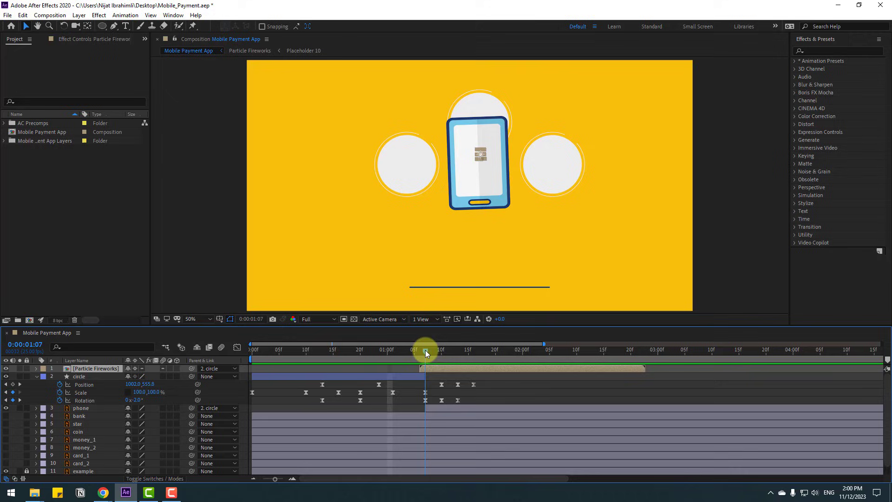
click(80, 409)
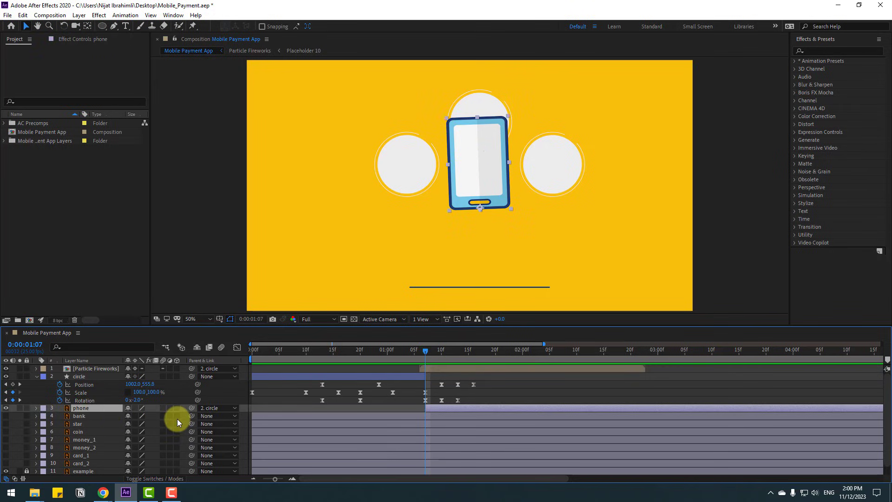
key(s)
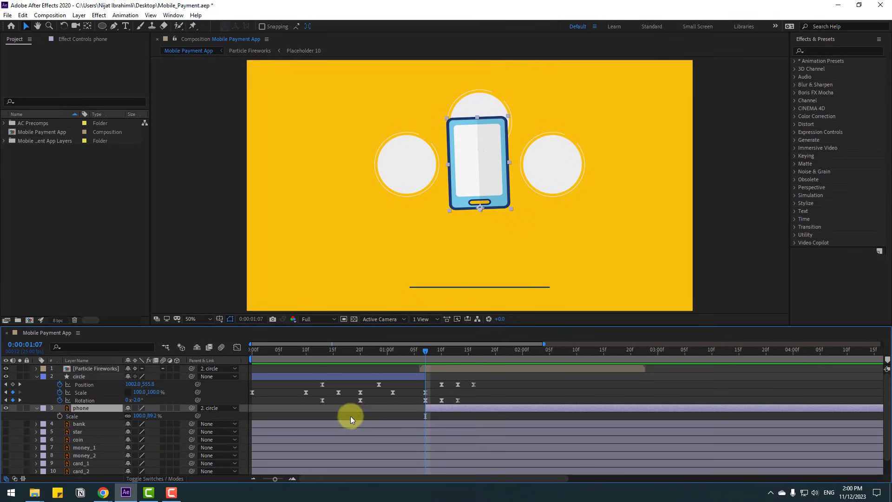
mouse_move(430, 356)
mouse_down()
mouse_move(447, 354)
mouse_move(425, 353)
mouse_up()
click(60, 416)
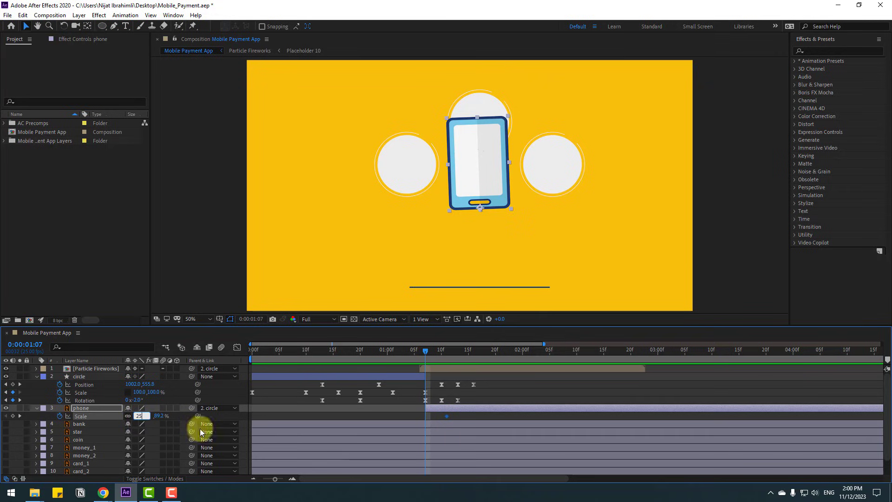
key(Return)
drag(415, 349, 448, 356)
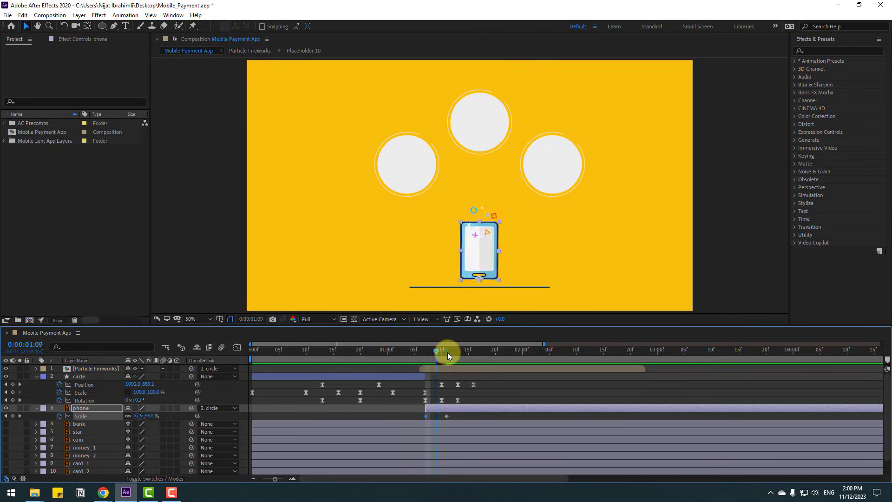
key(space)
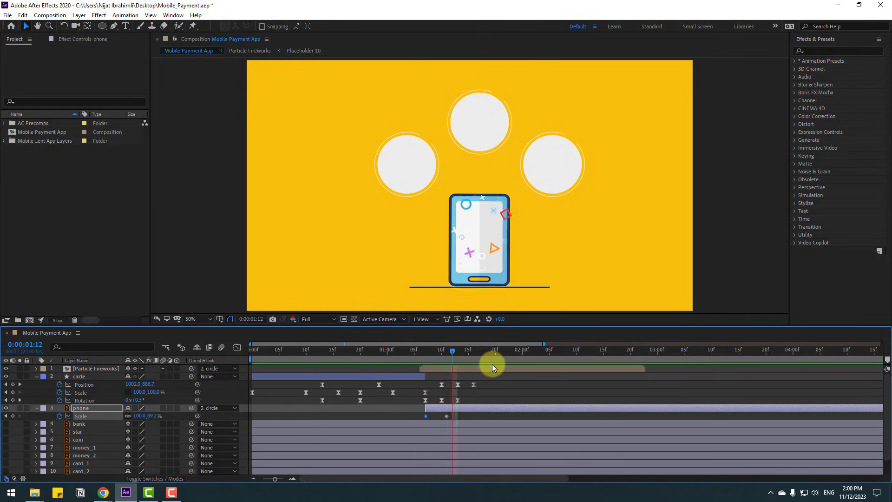
Raise the phone's starting Scale at 0:00:01:07 to 64.2% by 57.3% and preview the growth
mouse_move(419, 352)
mouse_down()
mouse_move(409, 353)
mouse_move(426, 355)
mouse_up()
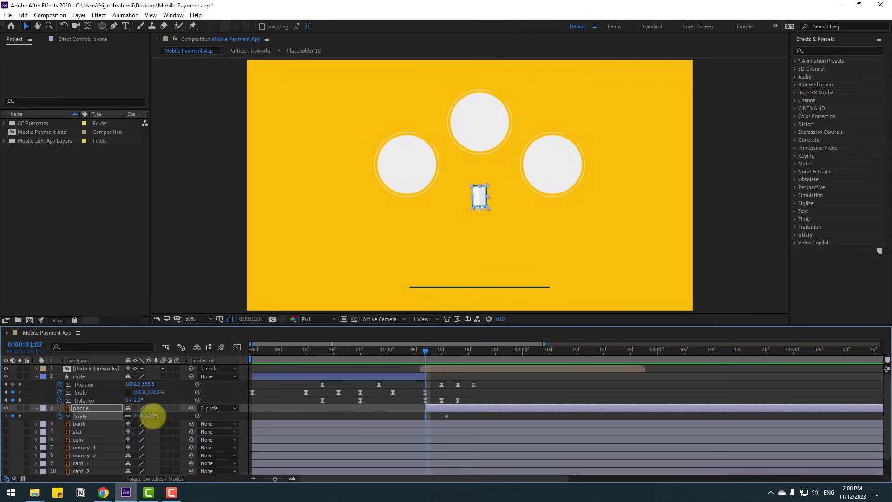
drag(153, 416, 160, 412)
drag(409, 353, 453, 367)
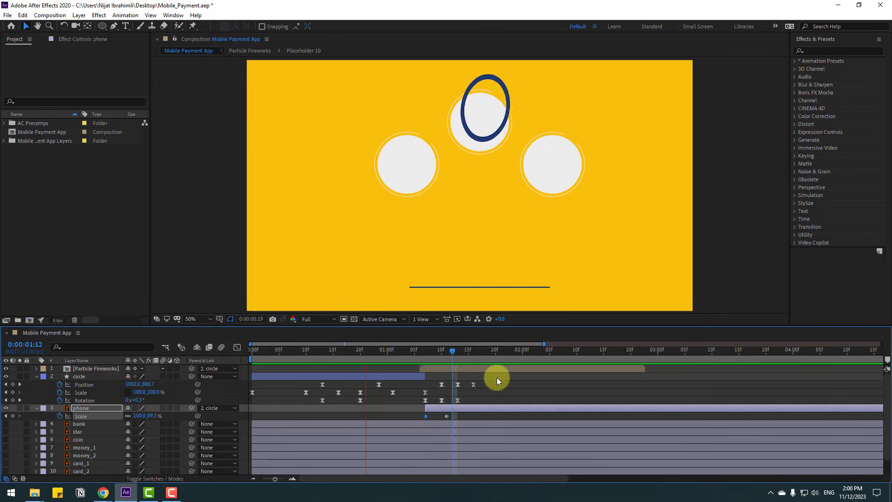
scroll(436, 274, down, 2)
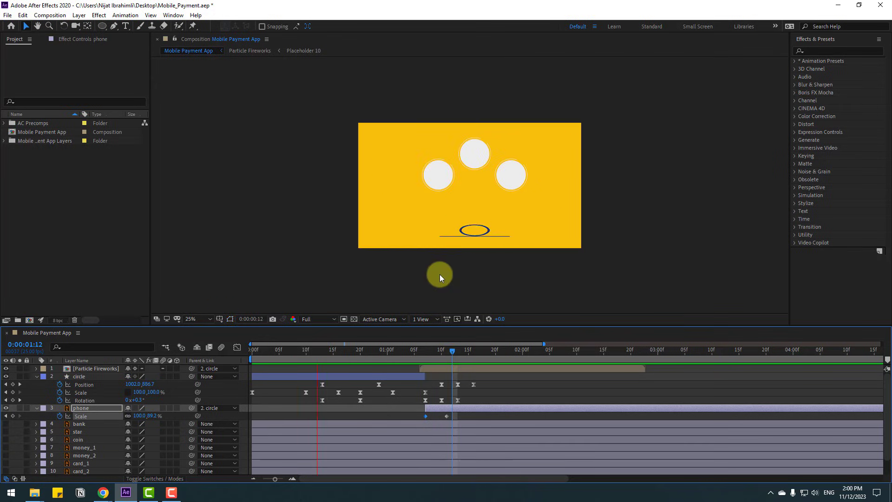
scroll(472, 275, up, 2)
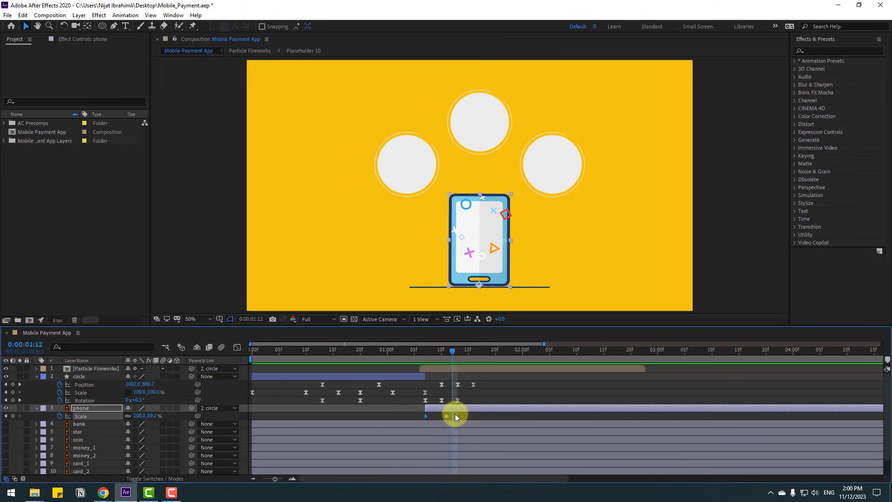
Apply Easy Ease to the phone's Scale keyframes, shift the phone layer to start at 0:00:01:05, and preview
right_click(426, 416)
mouse_move(442, 466)
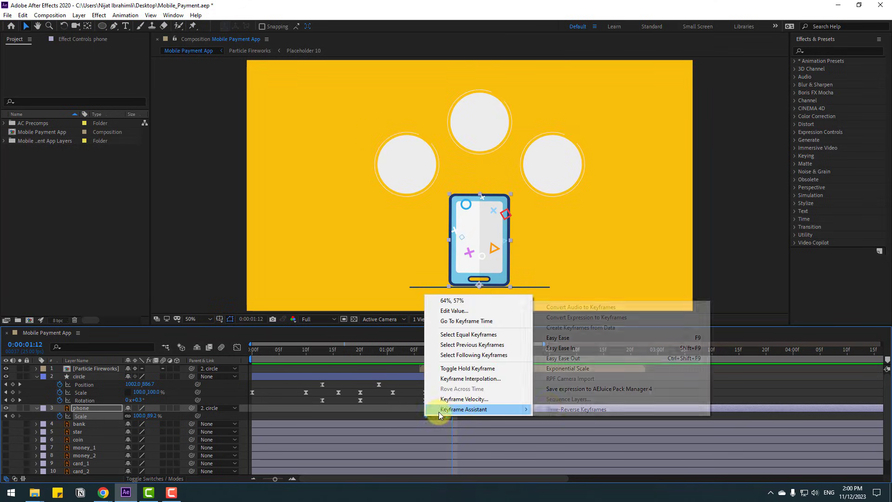
click(561, 347)
click(399, 350)
drag(405, 350, 424, 350)
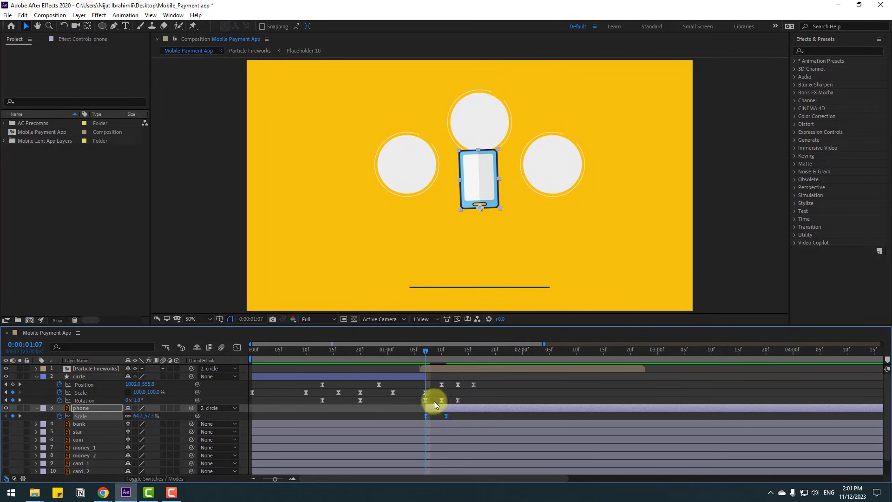
drag(432, 406, 429, 409)
mouse_move(402, 354)
mouse_down()
mouse_move(428, 354)
mouse_move(403, 358)
mouse_move(414, 357)
mouse_up()
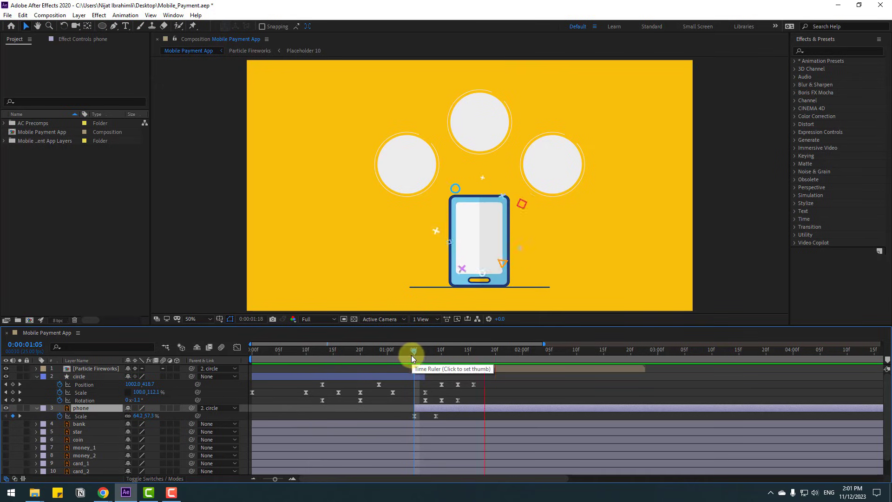
Move the circle layer below the phone layer in the stacking order and preview the transition
click(321, 377)
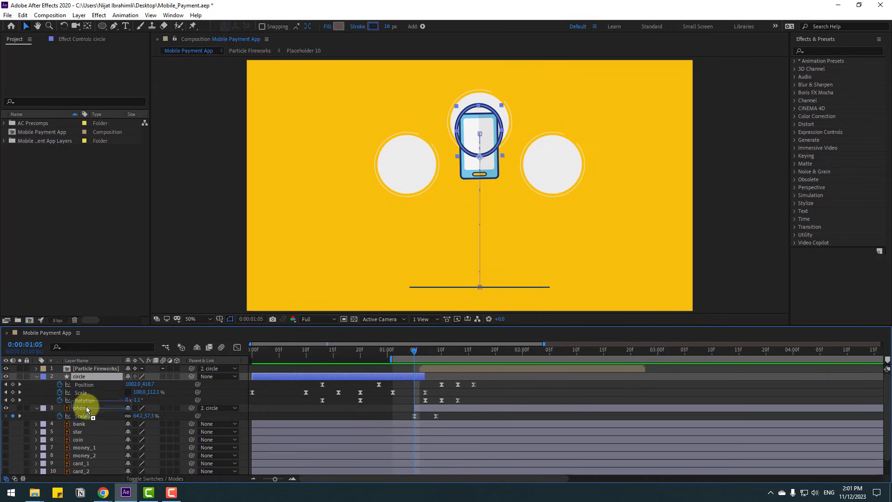
drag(86, 410, 84, 412)
click(421, 354)
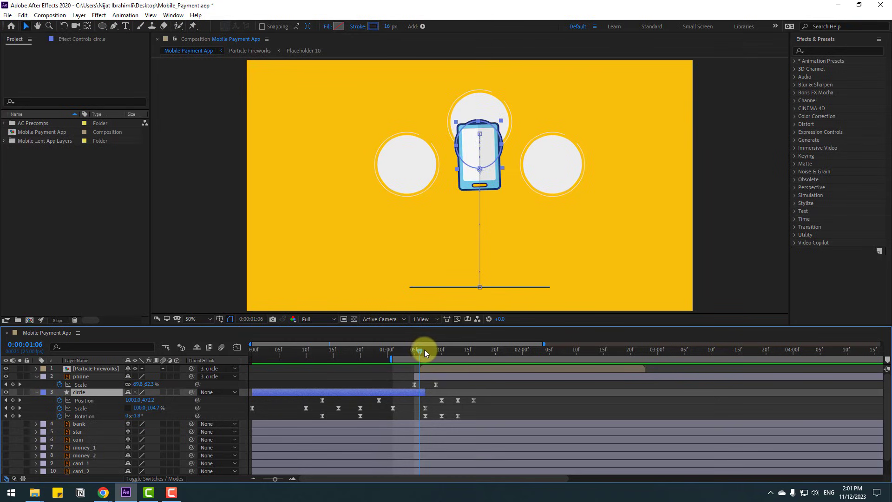
mouse_move(425, 353)
mouse_down()
mouse_move(367, 368)
mouse_move(225, 361)
mouse_up()
click(502, 394)
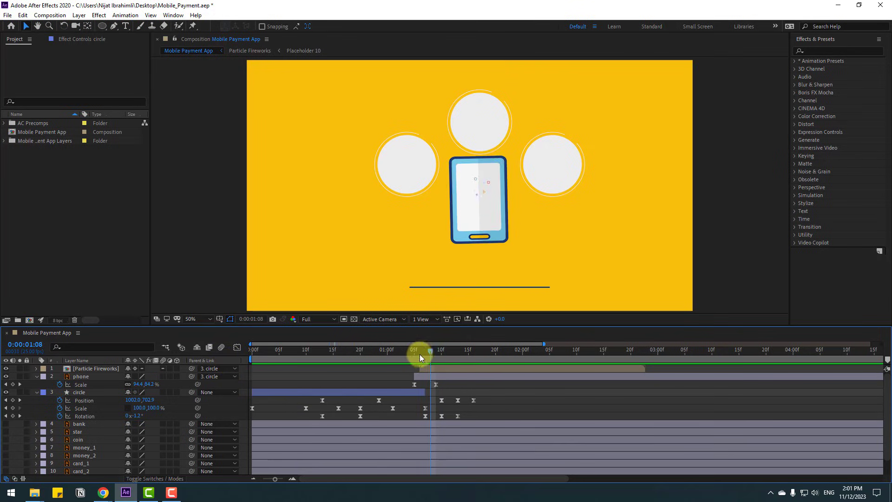
key(space)
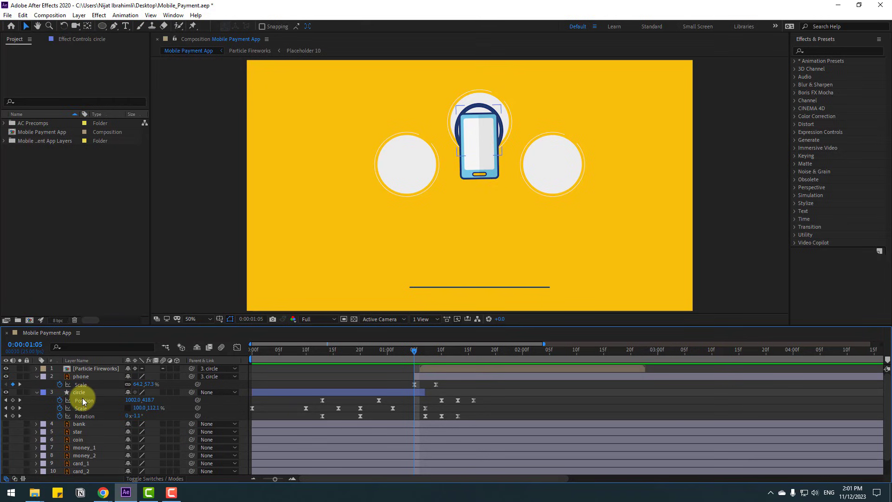
Enable motion blur for the composition and for the circle and phone layers, and preview the animation
click(99, 393)
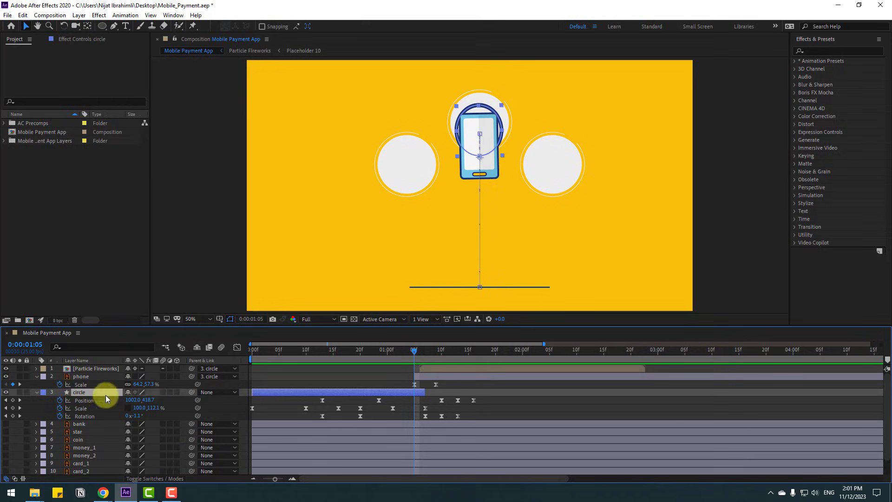
click(163, 392)
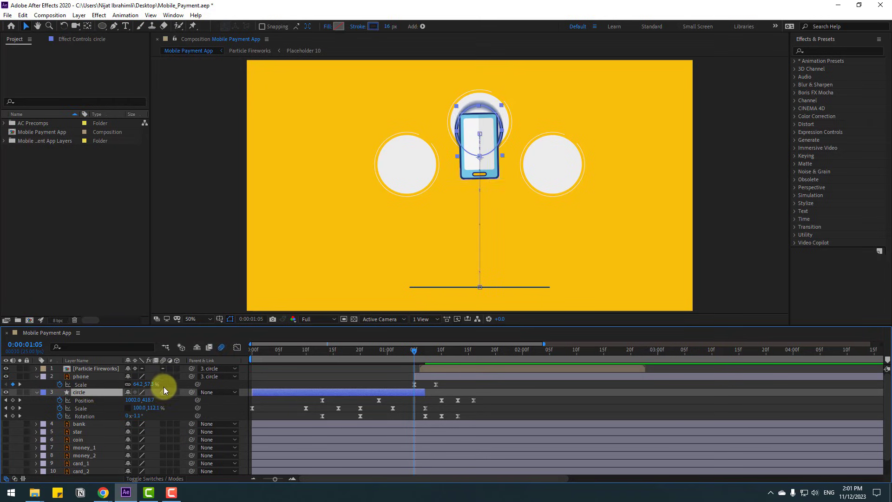
click(460, 378)
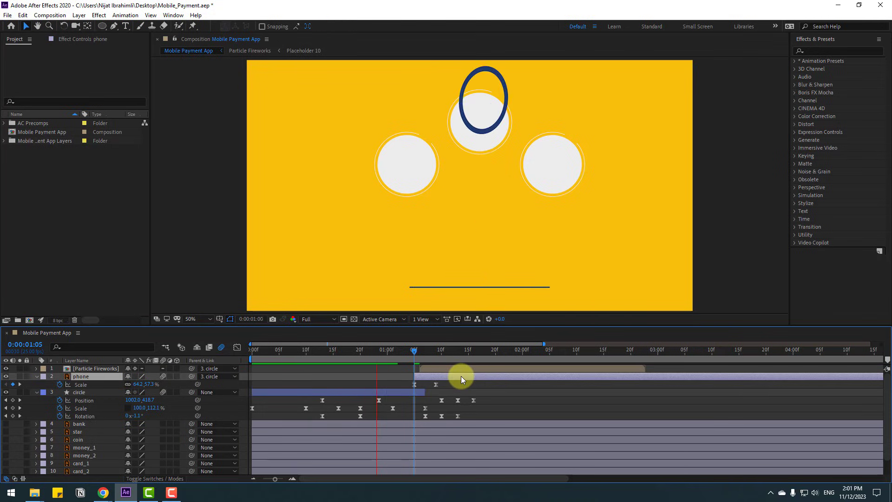
Make the bank layer visible, place it above the phone layer, and start it at 0:00:01:14
drag(402, 358, 463, 351)
click(36, 377)
click(36, 385)
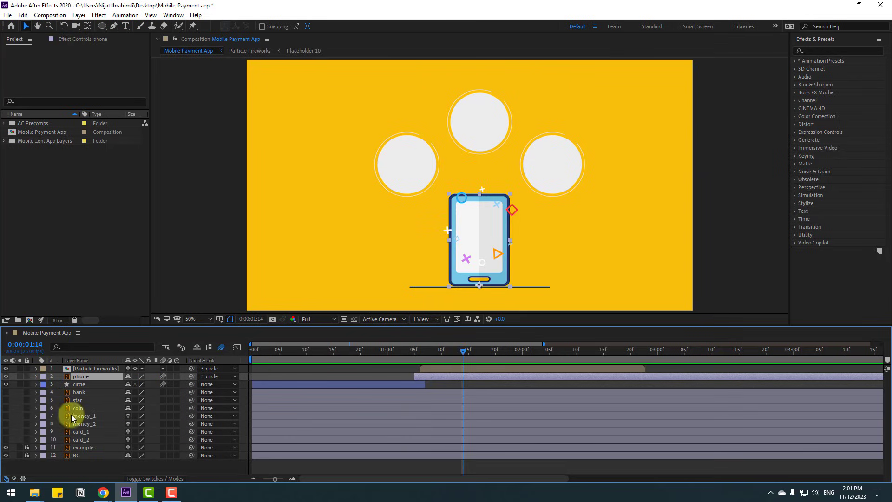
click(79, 392)
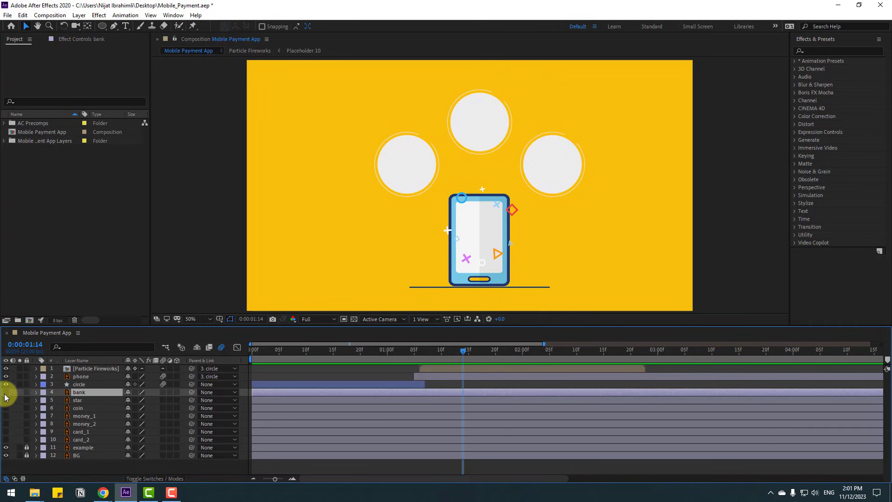
click(5, 393)
drag(86, 392, 95, 377)
scroll(489, 242, up, 2)
drag(264, 378, 478, 380)
Solo the bank layer and move its anchor point to the bottom center of the bank's base
key(s)
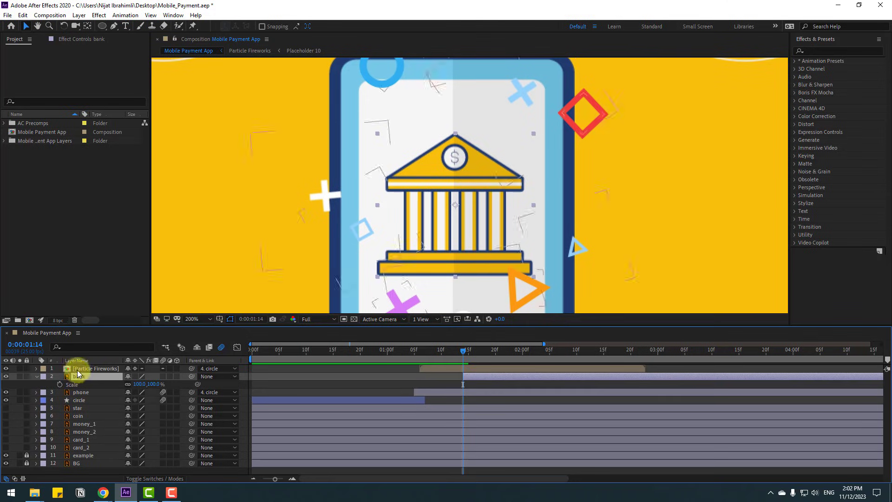
click(19, 376)
click(87, 27)
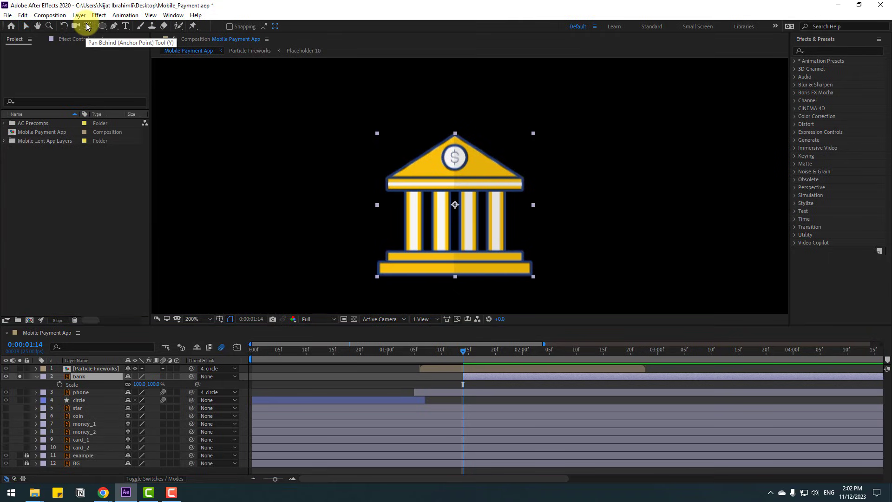
click(455, 205)
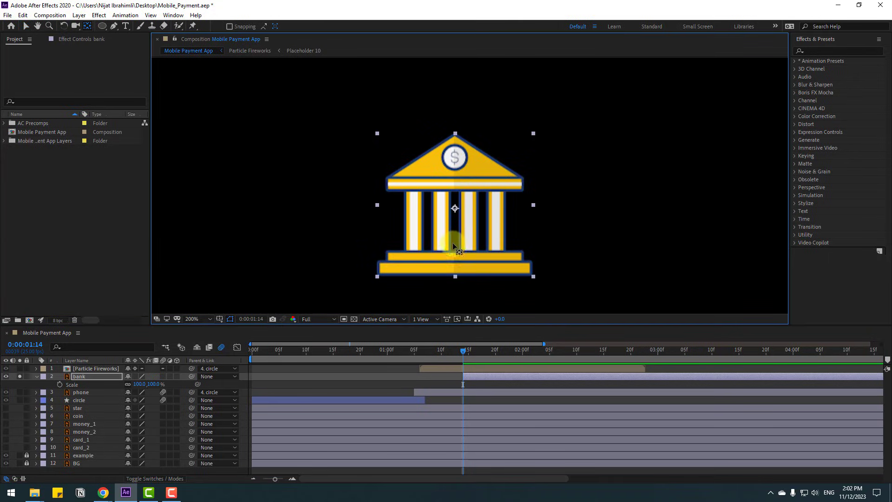
drag(456, 280, 455, 275)
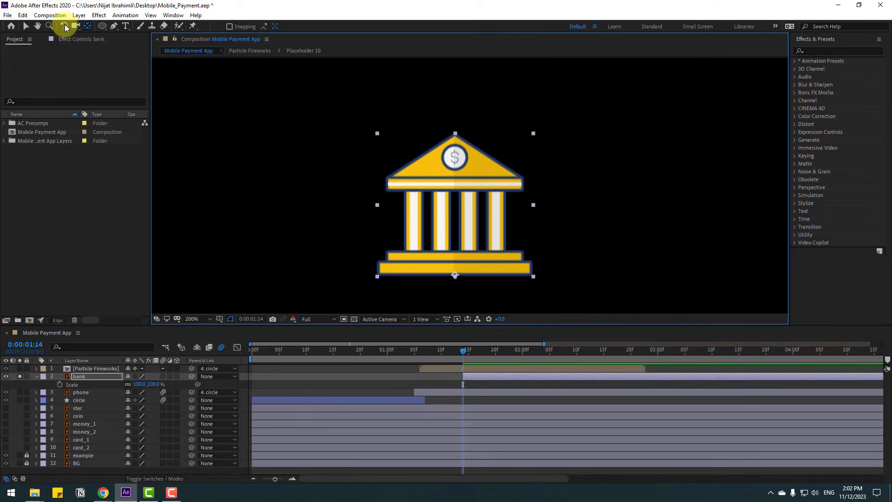
click(29, 27)
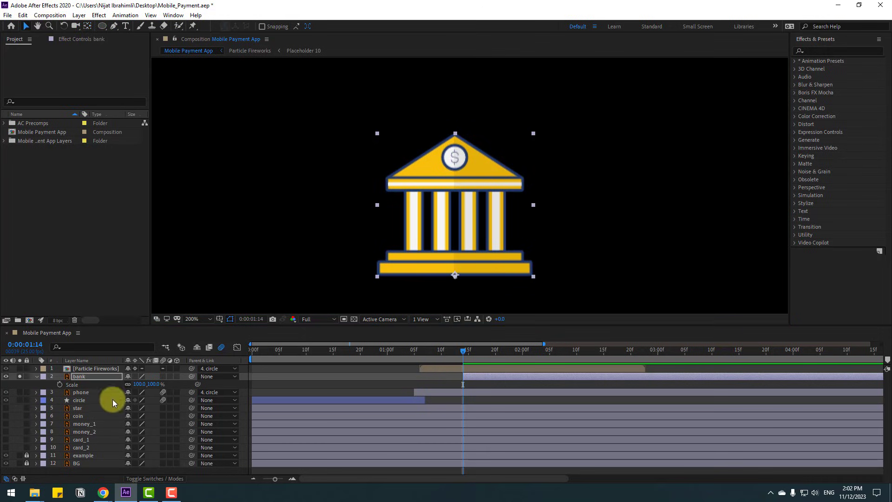
Keyframe the bank's vertical Scale at 0% on 0:00:01:14 and 125% on 0:00:01:24
click(68, 399)
click(59, 384)
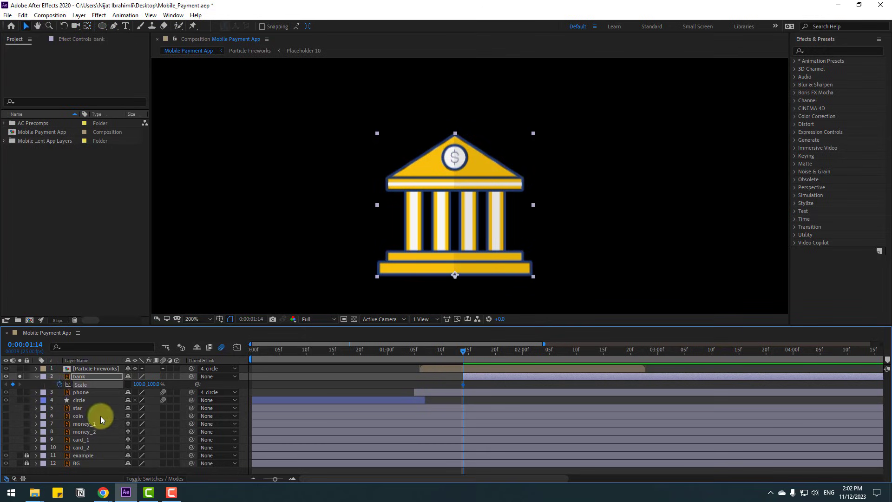
drag(144, 384, 148, 388)
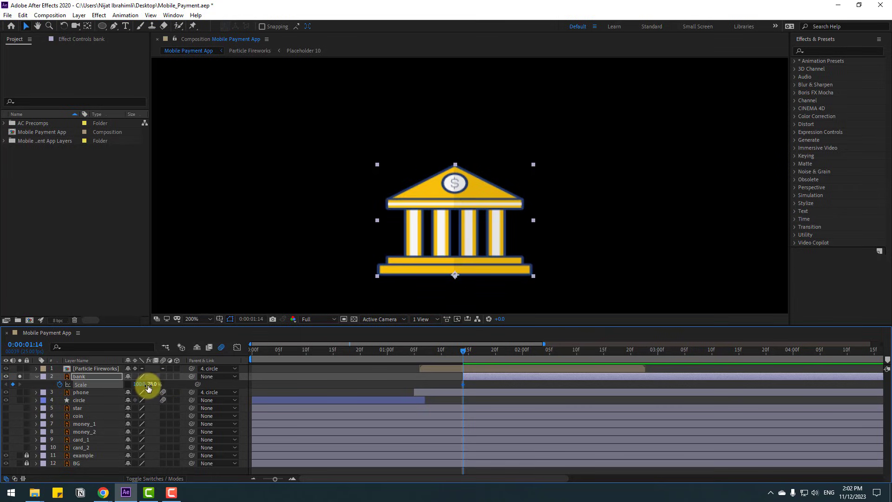
text(0)
key(Return)
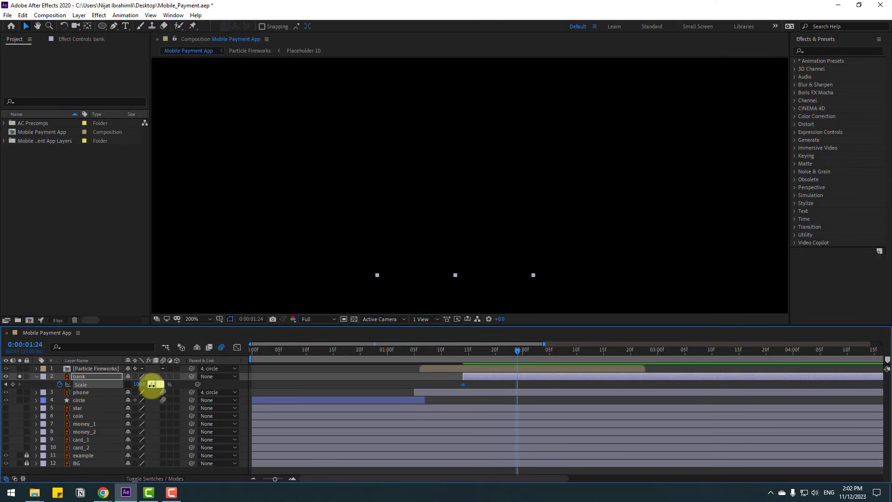
key(Return)
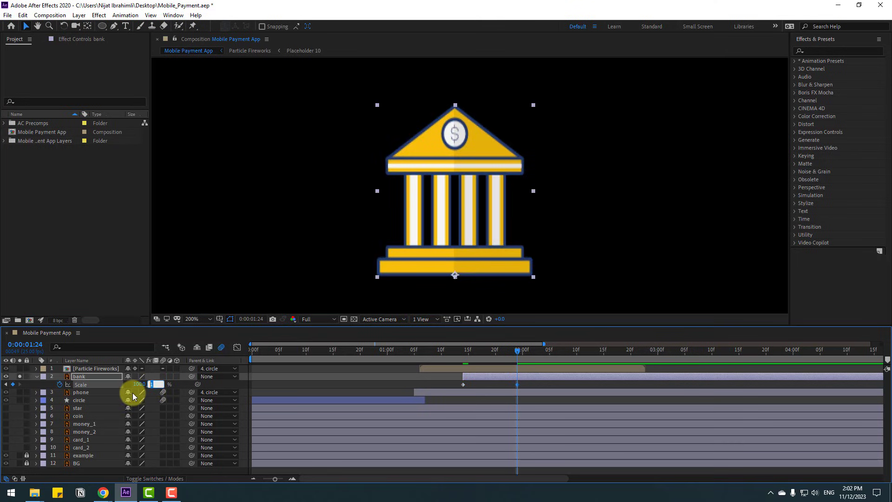
text(125)
key(Return)
Add bank Scale keyframes that settle the bounce, with vertical 90% at 0:00:02:09, a slight overshoot at 0:00:02:19, and 100% at 0:00:03:04
key(space)
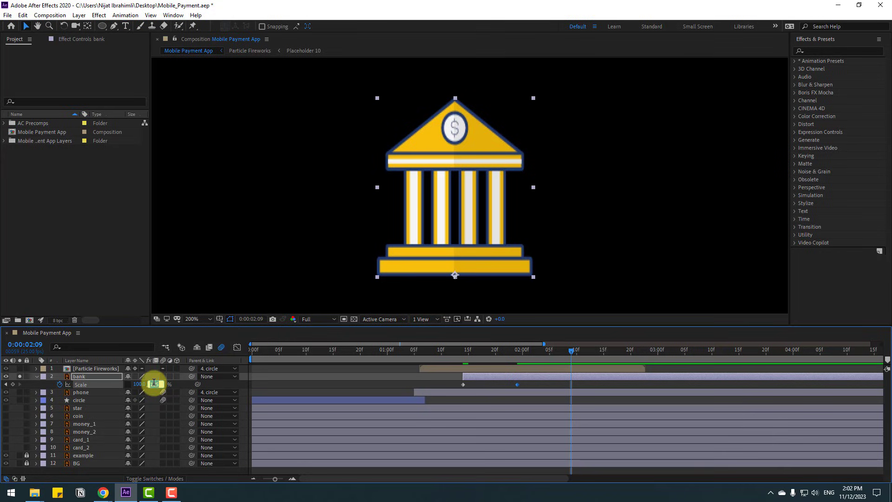
text(90)
key(Return)
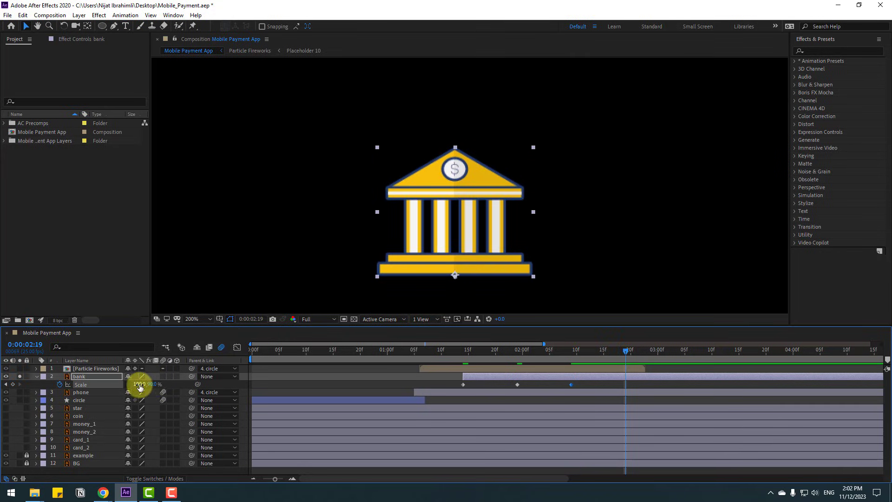
key(Return)
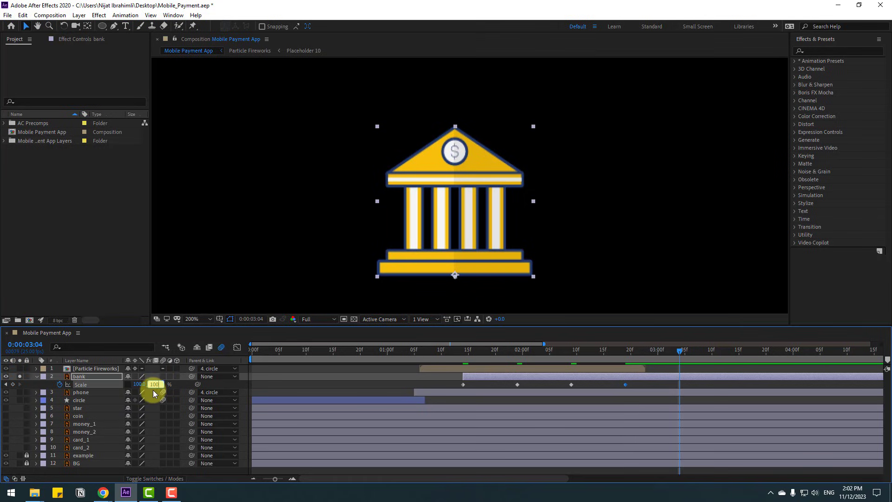
key(Return)
Apply Easy Ease to all the bank's Scale keyframes and preview with the work area starting just before the bank layer
scroll(566, 376, down, 5)
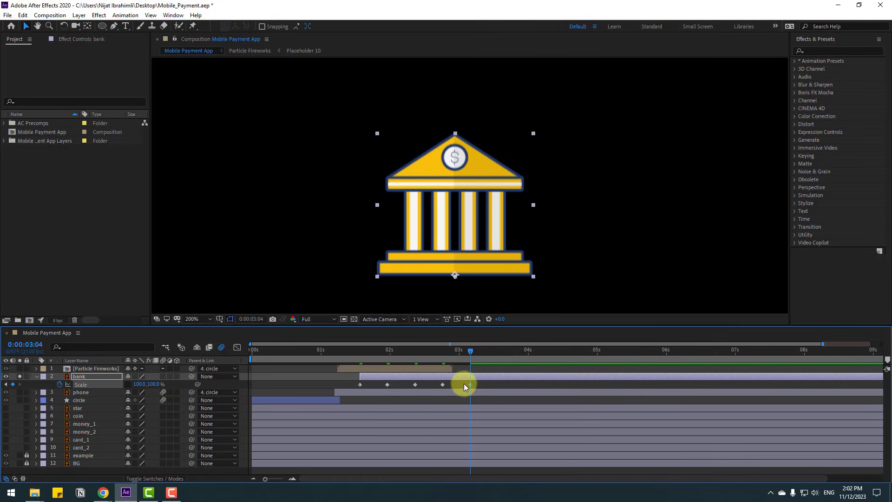
scroll(448, 397, down, 2)
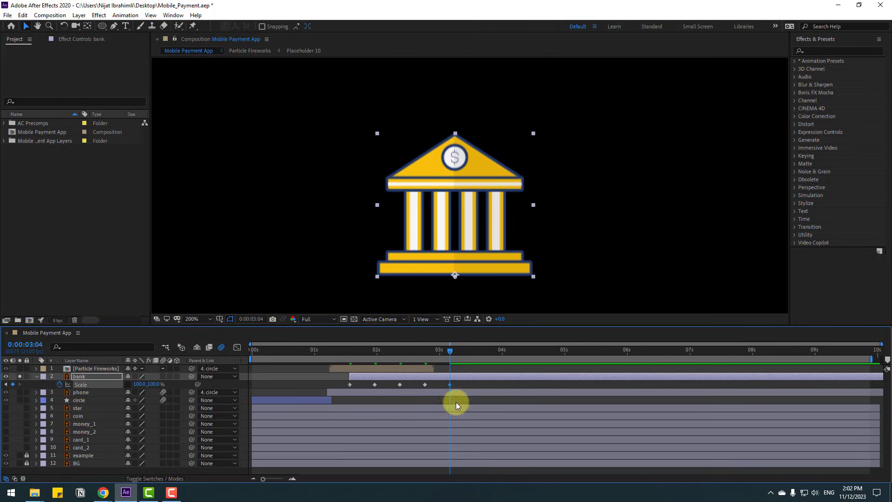
drag(457, 384, 346, 388)
right_click(350, 385)
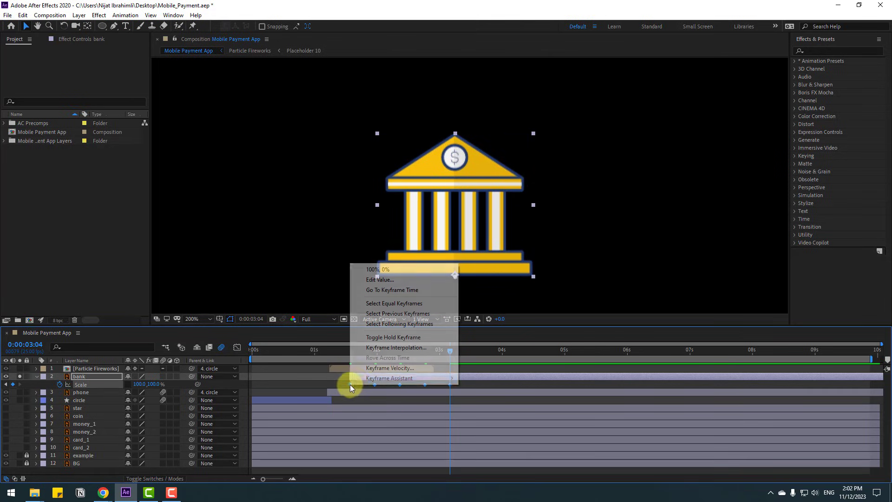
mouse_move(490, 380)
click(486, 408)
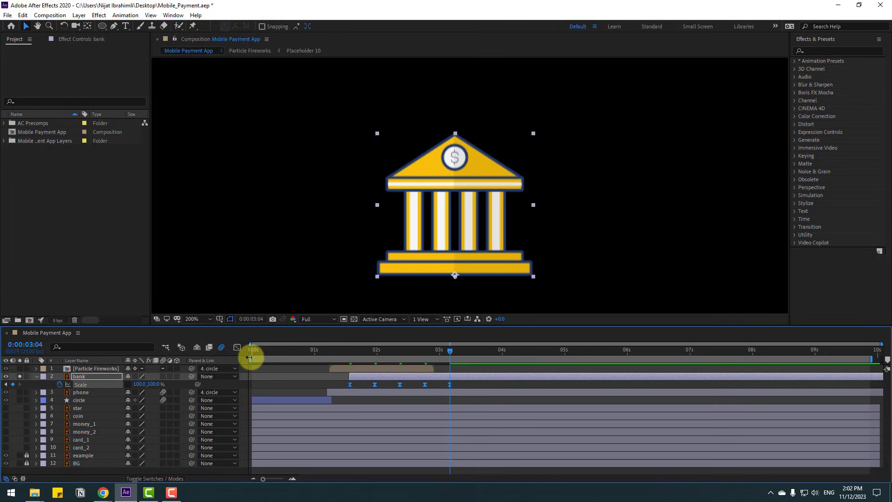
drag(250, 357, 342, 358)
key(space)
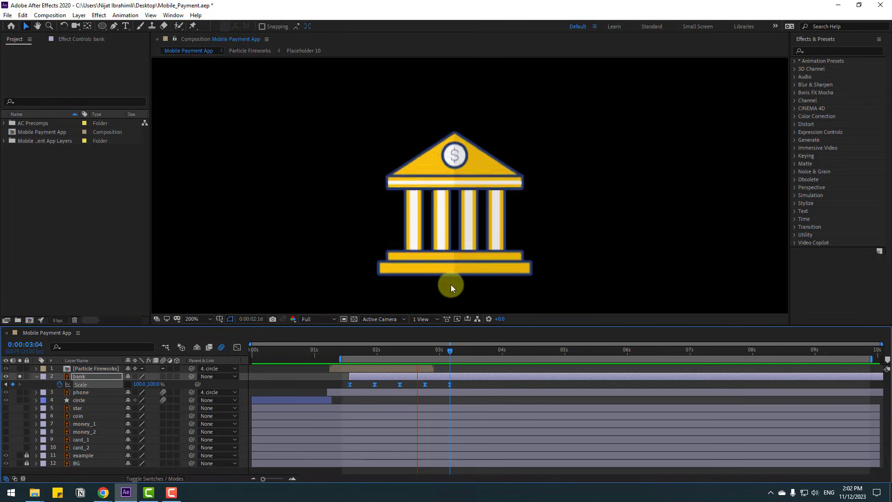
Narrow the bank by reducing its horizontal Scale at the 0:00:01:24 keyframe
click(351, 350)
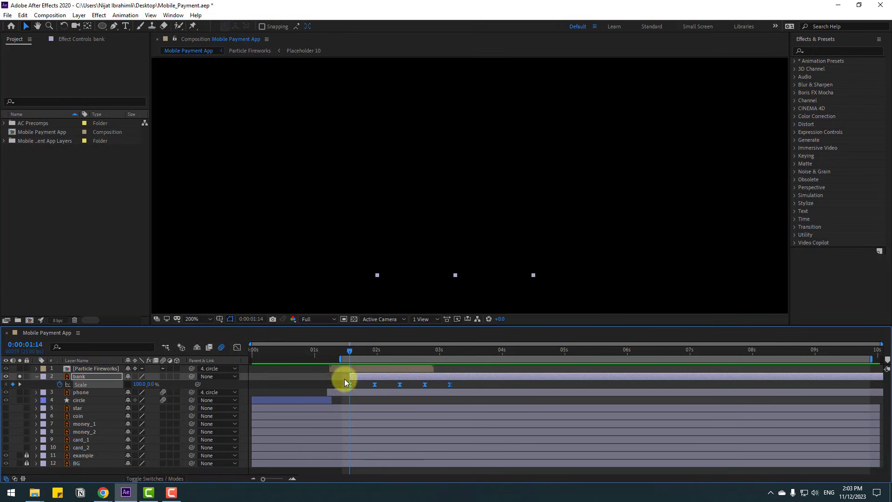
drag(367, 348, 375, 348)
click(296, 377)
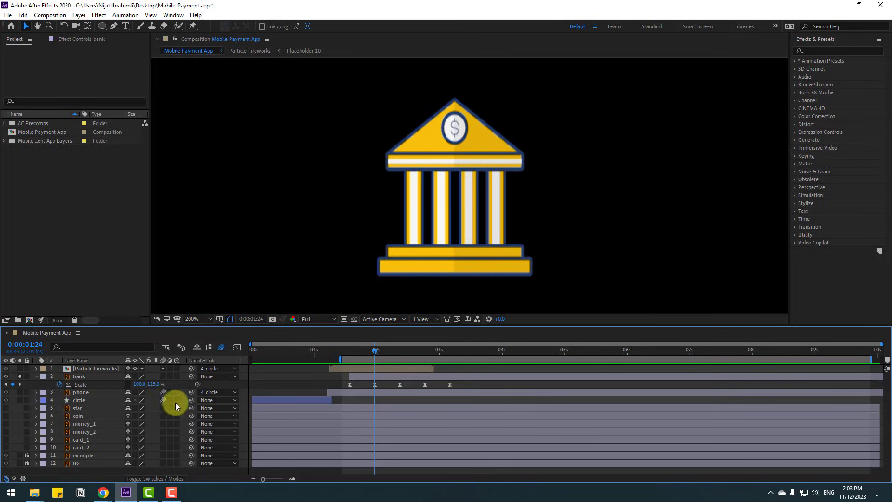
drag(140, 388, 114, 385)
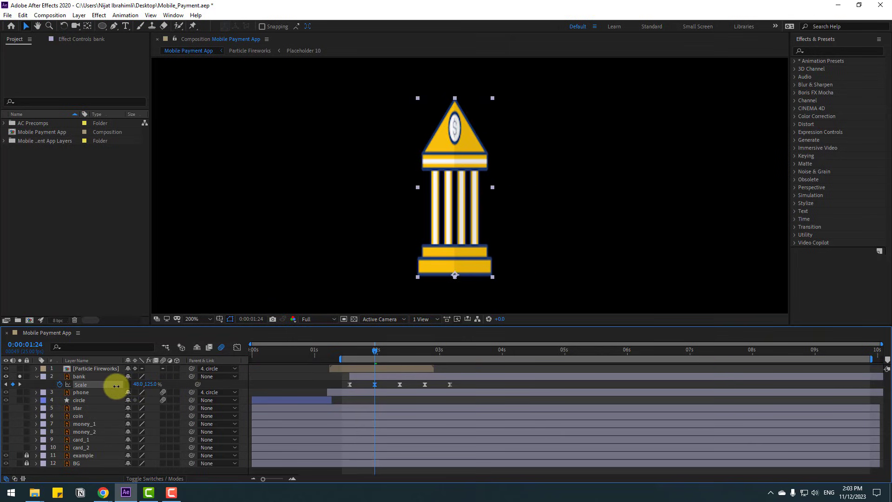
Set the bank's horizontal Scale to 48.7% at 0:00:01:18, move that keyframe onto the first one at 0:00:01:14, and preview
mouse_move(373, 350)
mouse_down()
mouse_move(351, 350)
mouse_move(360, 349)
mouse_up()
drag(138, 385, 120, 385)
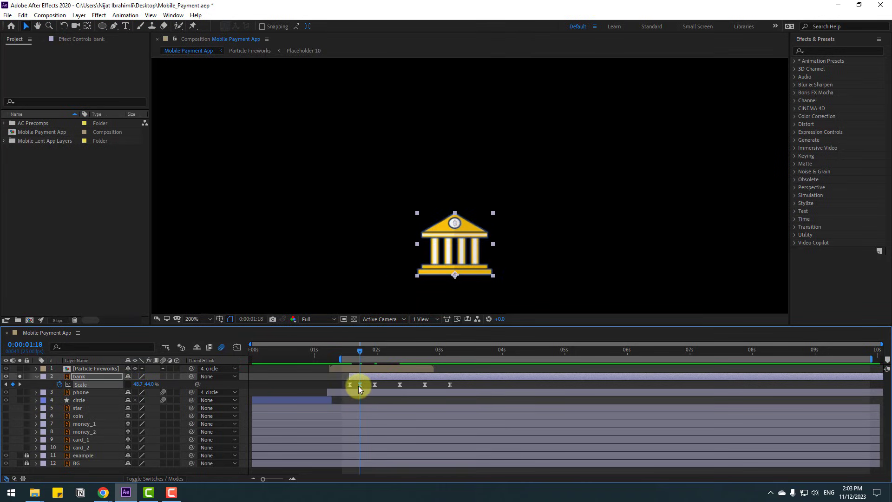
drag(359, 386, 350, 385)
key(space)
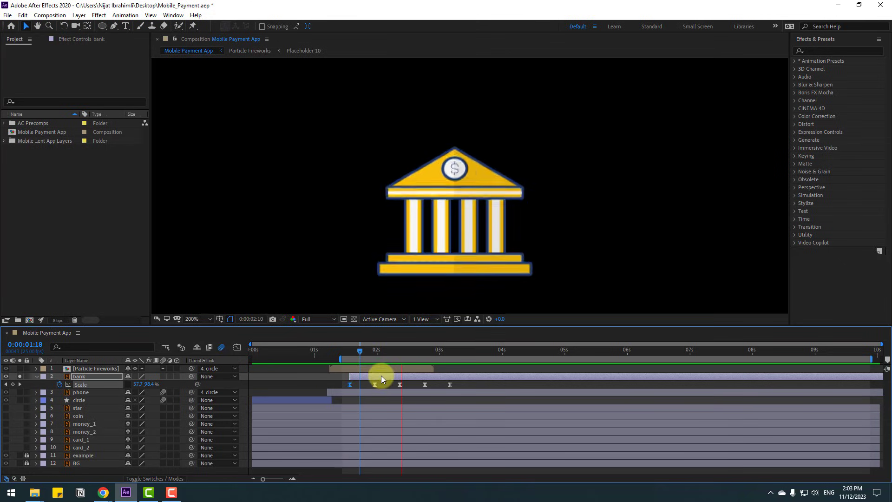
Move the bank's second Scale keyframe about two frames earlier and preview the bounce
key(space)
drag(376, 386, 369, 389)
key(space)
scroll(426, 266, down, 1)
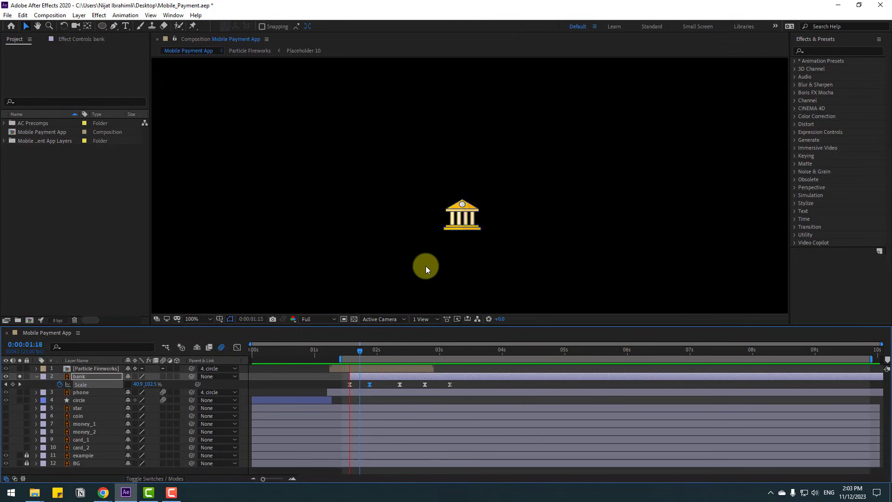
key(space)
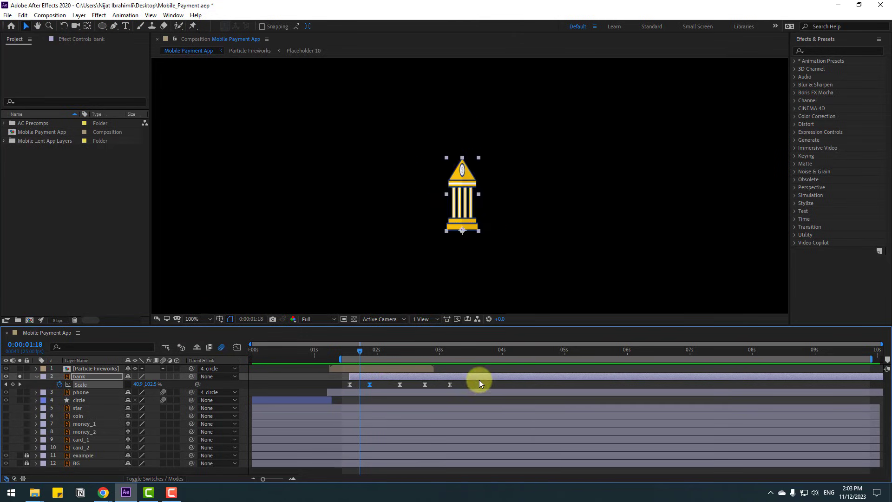
Shift the bank's last three Scale keyframes about four frames earlier and preview the tighter bounce
drag(399, 390, 390, 387)
key(space)
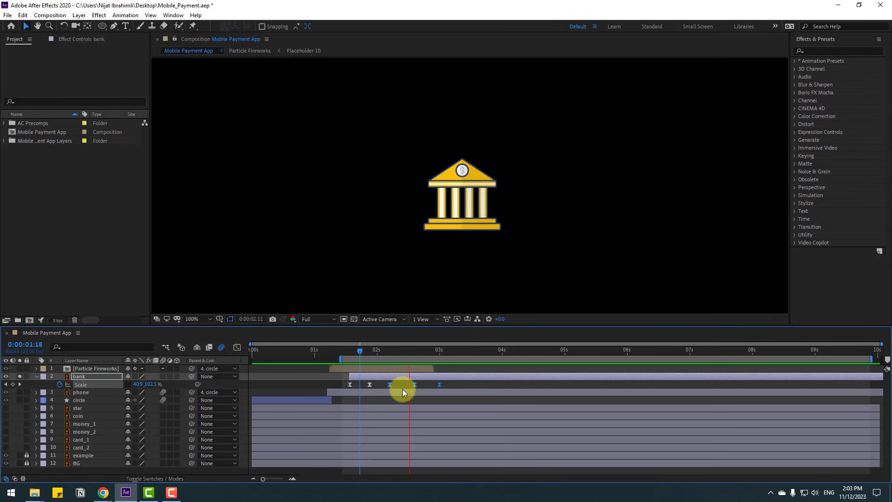
key(space)
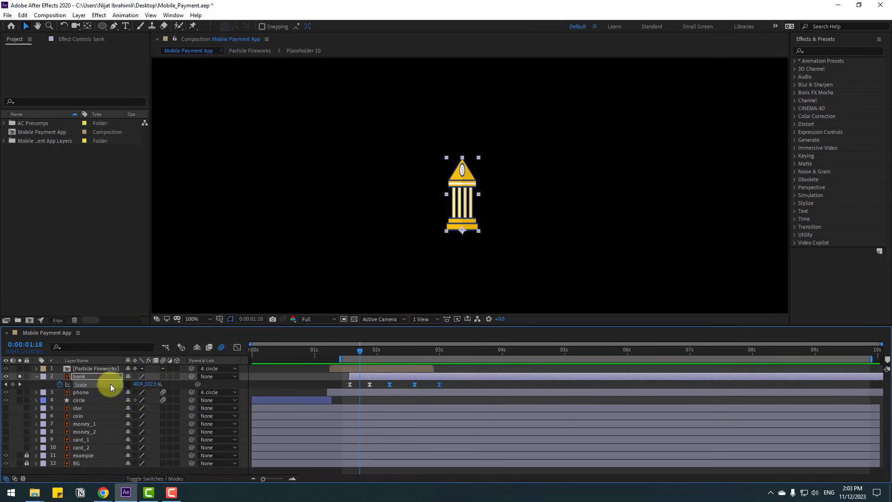
Turn off solo for the bank layer, preview it with the scene, and move the bank lower on the phone screen
click(19, 377)
key(space)
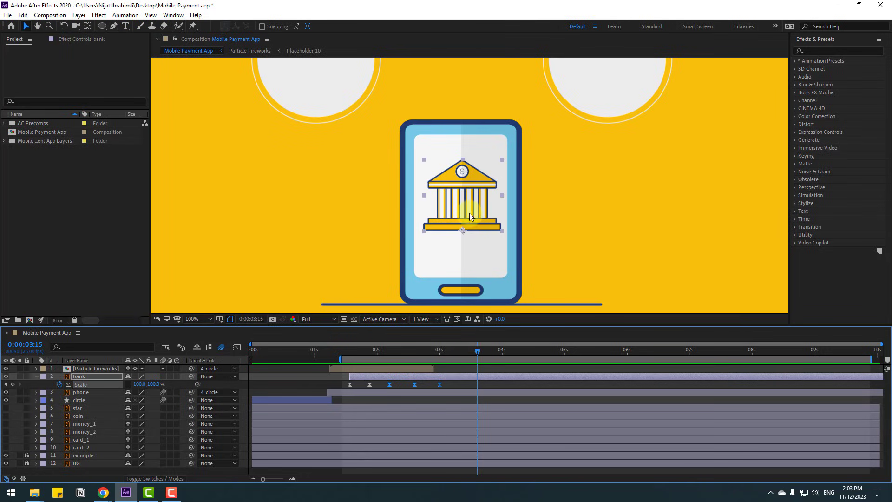
drag(469, 213, 470, 241)
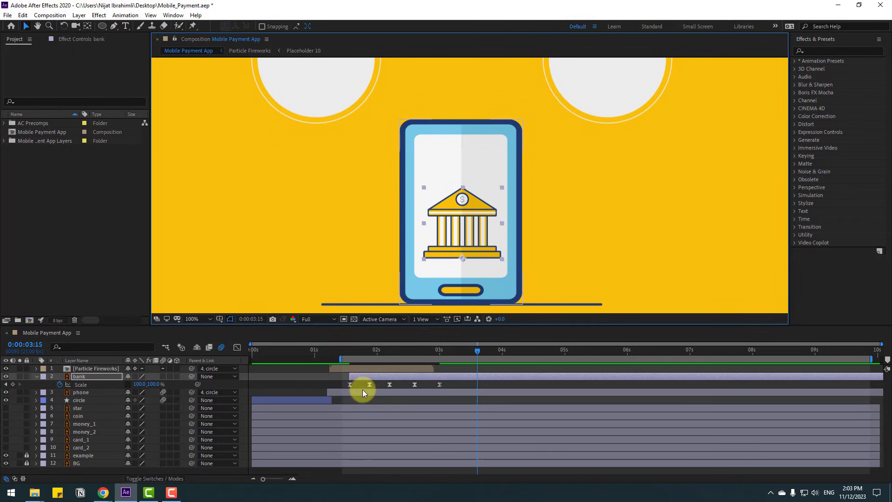
Parent the bank layer to phone, start it about three frames earlier, and preview with the whole frame in view
click(100, 377)
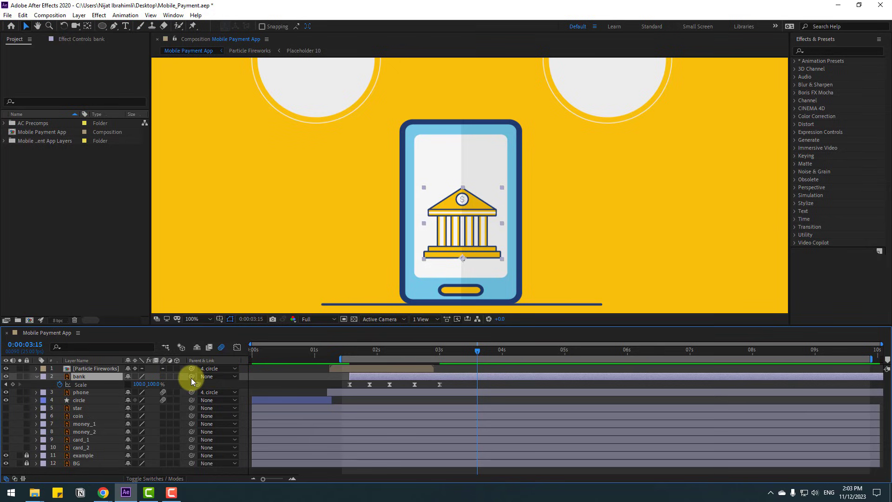
drag(190, 378, 93, 394)
drag(311, 352, 347, 355)
drag(376, 383, 323, 359)
click(197, 318)
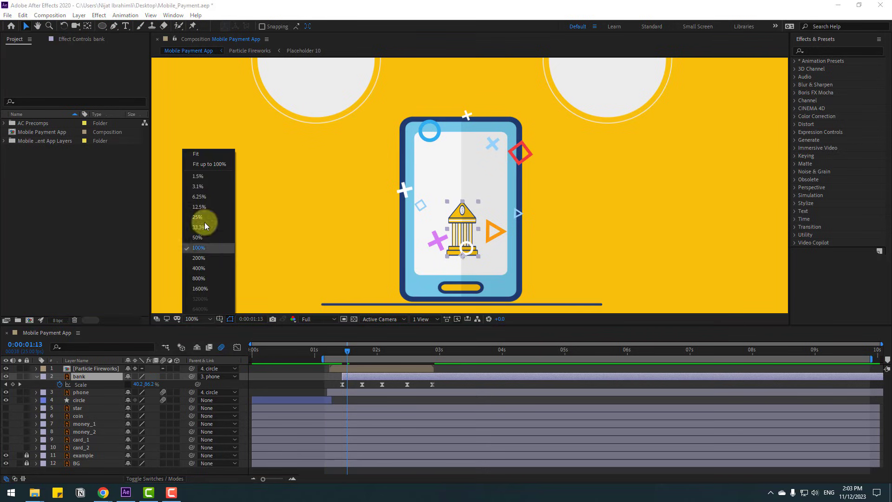
click(209, 164)
key(space)
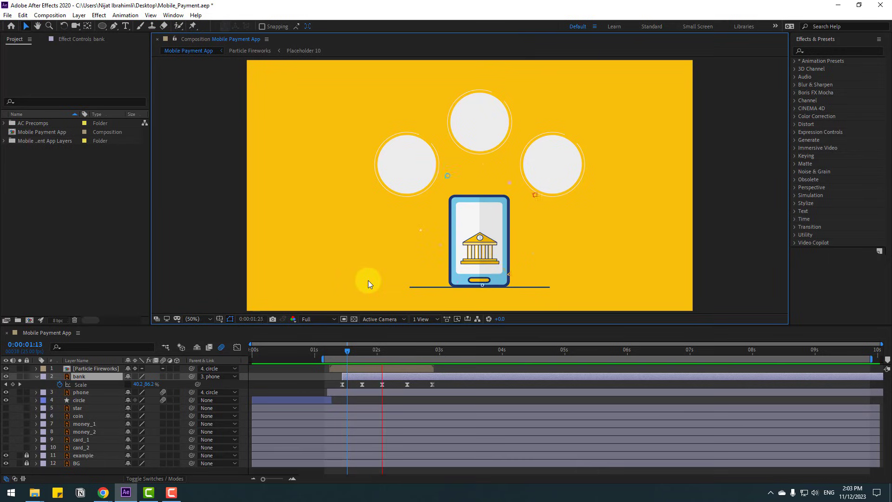
Make the coin layer visible and shift it to start at 0:00:02:18, with its Position property shown
drag(372, 348, 445, 350)
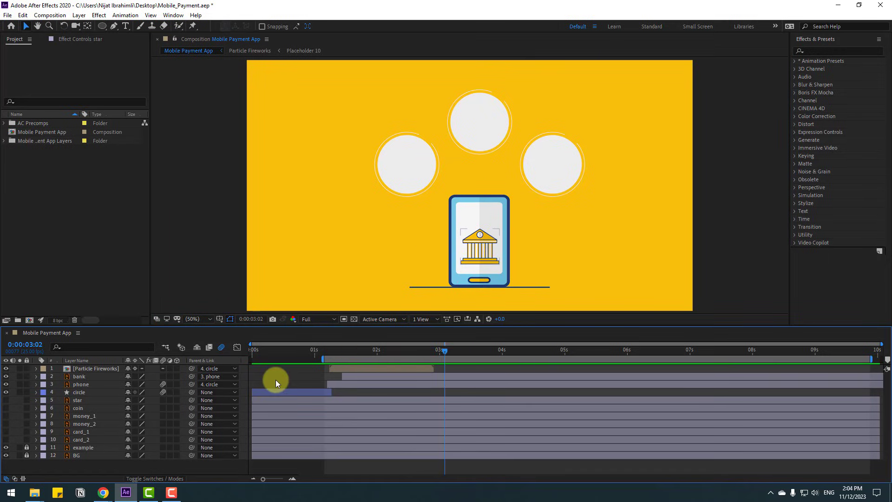
click(71, 409)
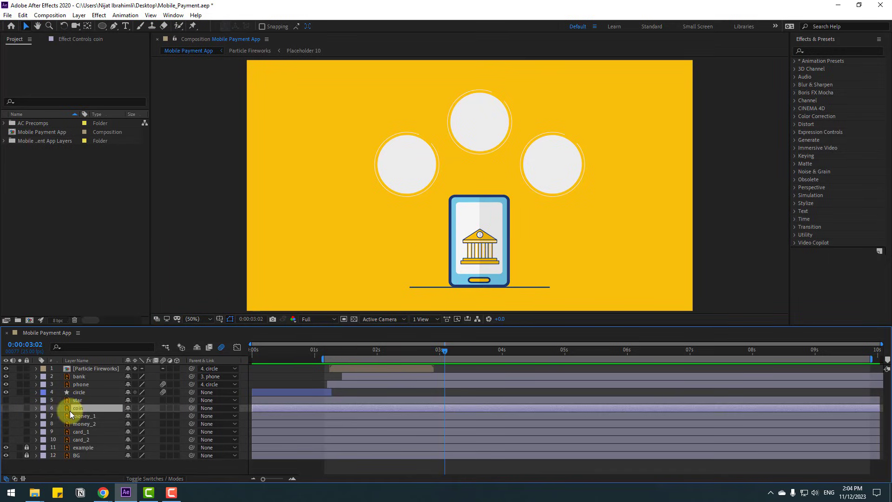
click(6, 408)
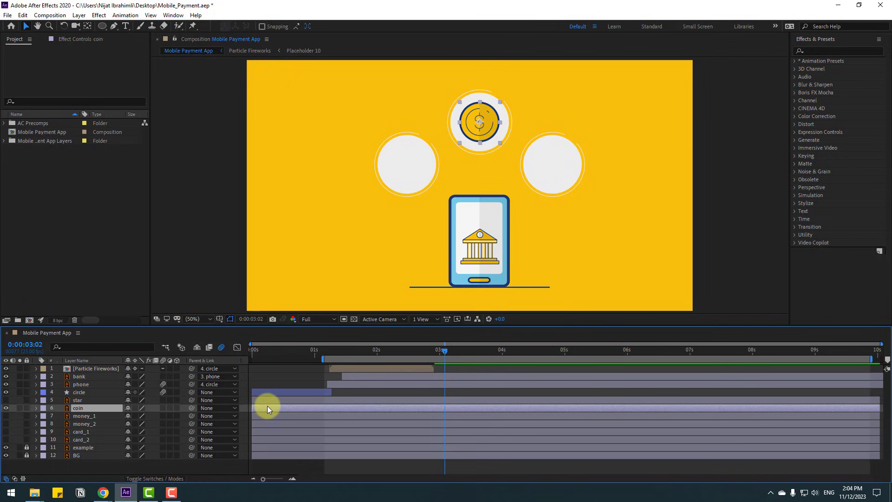
drag(267, 406, 442, 413)
key(p)
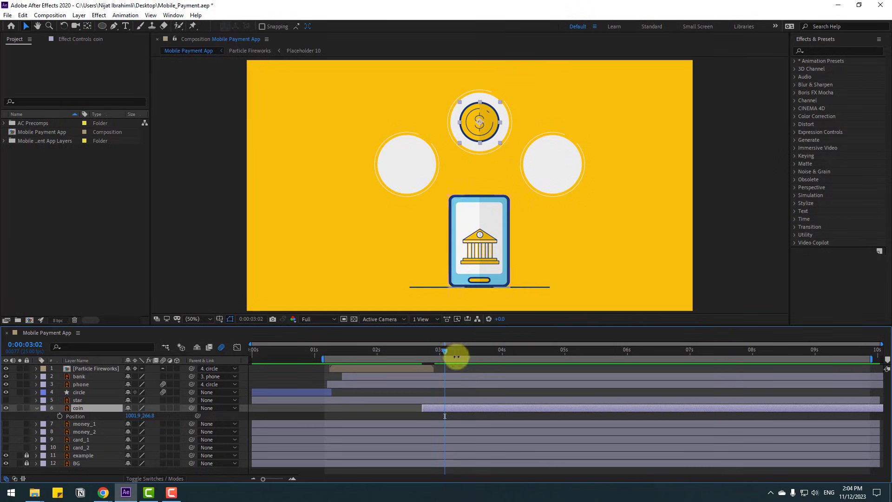
Keyframe the coin's Position from behind the phone at 0:00:02:18 to slightly above the uppermost circle's centre at 0:00:03:13
drag(457, 356, 422, 362)
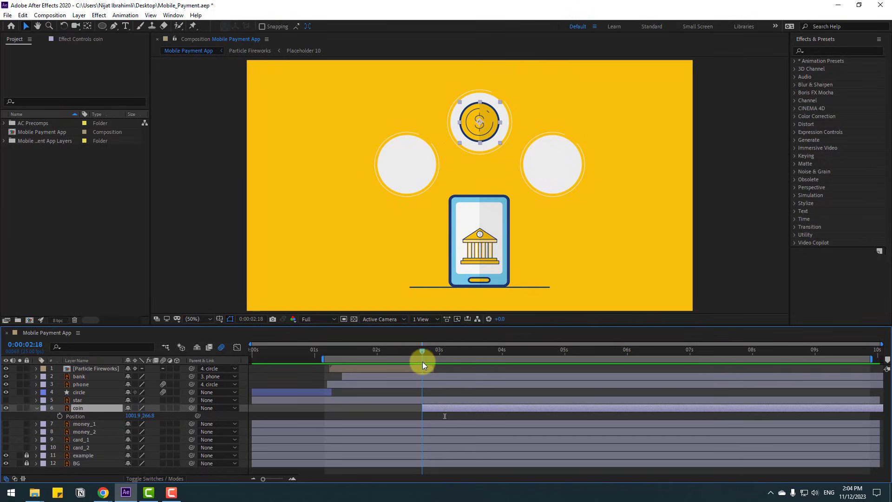
click(59, 416)
drag(488, 124, 485, 235)
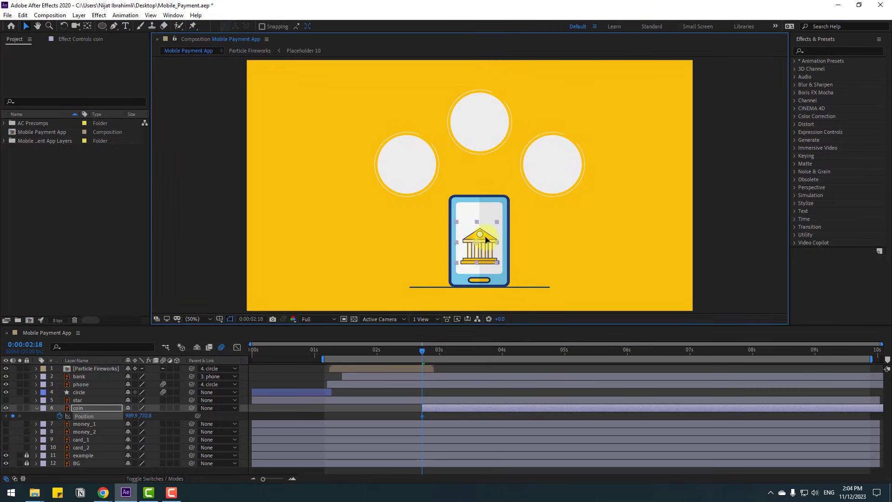
drag(428, 352, 478, 345)
drag(485, 246, 478, 151)
drag(483, 135, 484, 131)
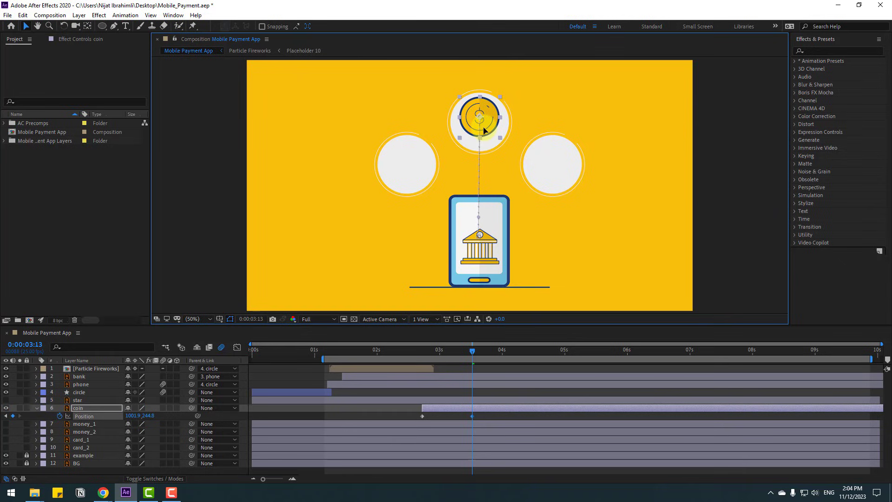
key(space)
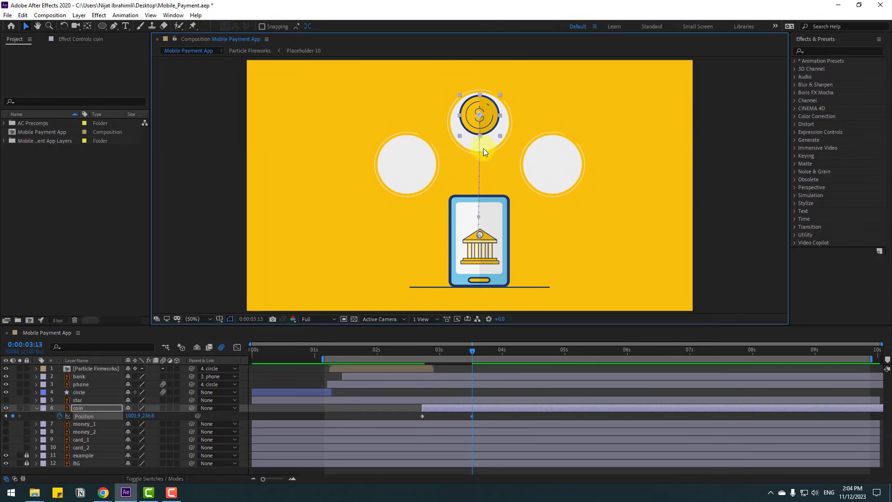
Add coin Position keyframes every 10 frames from 0:00:03:23 to 0:00:05:03, alternating slightly down and up to settle in the circle
mouse_move(150, 415)
mouse_down()
mouse_move(177, 412)
mouse_move(131, 413)
mouse_move(166, 417)
mouse_move(142, 417)
mouse_up()
key(shift+Page_Down)
key(shift+Page_Down)
key(shift+Page_Down)
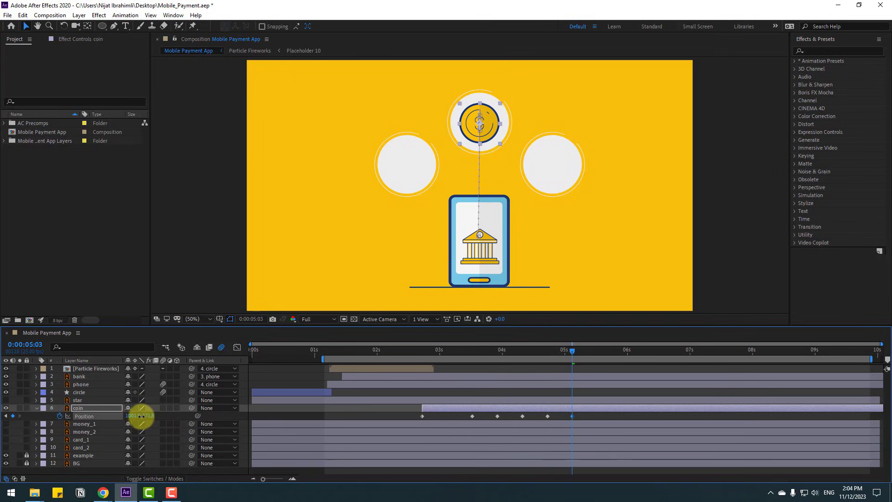
Apply Easy Ease to all the coin's Position keyframes, start its layer at about 0:00:02:06, and preview the motion
drag(552, 422, 417, 410)
right_click(423, 417)
mouse_move(450, 414)
click(557, 338)
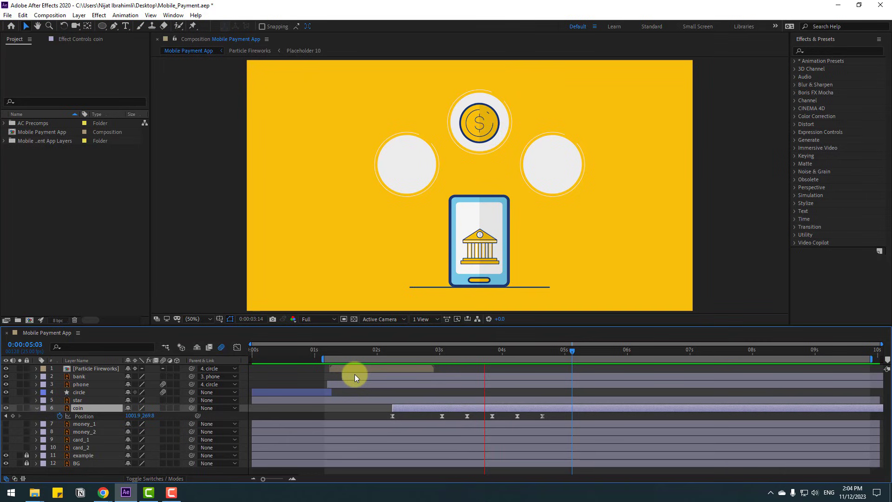
key(space)
drag(399, 347, 479, 342)
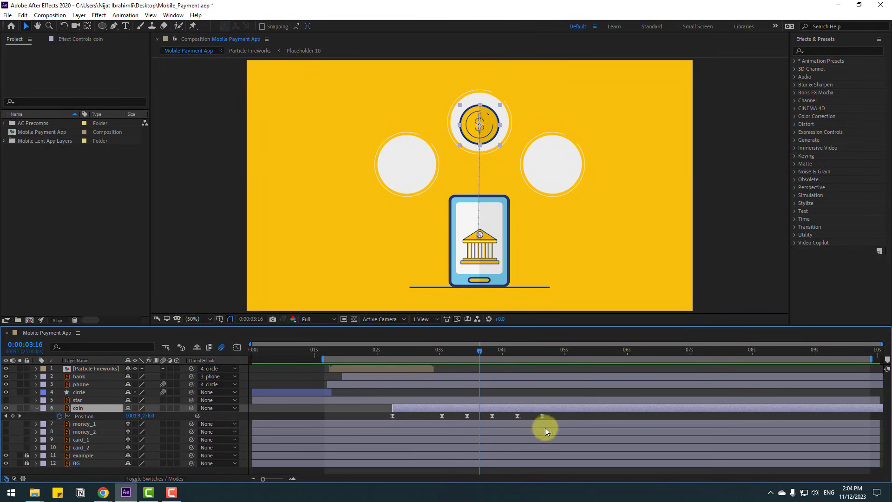
Set the spatial interpolation of all the coin's Position keyframes to Linear and preview the bounce
drag(546, 428, 396, 417)
right_click(393, 417)
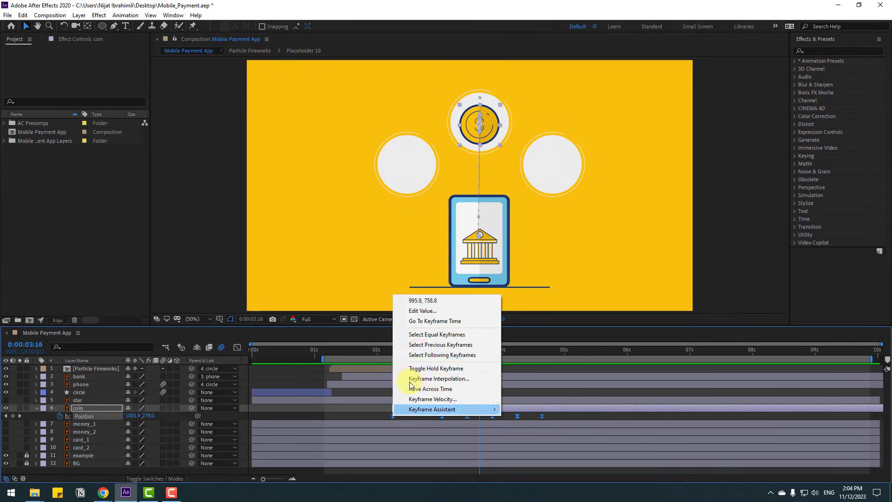
click(443, 379)
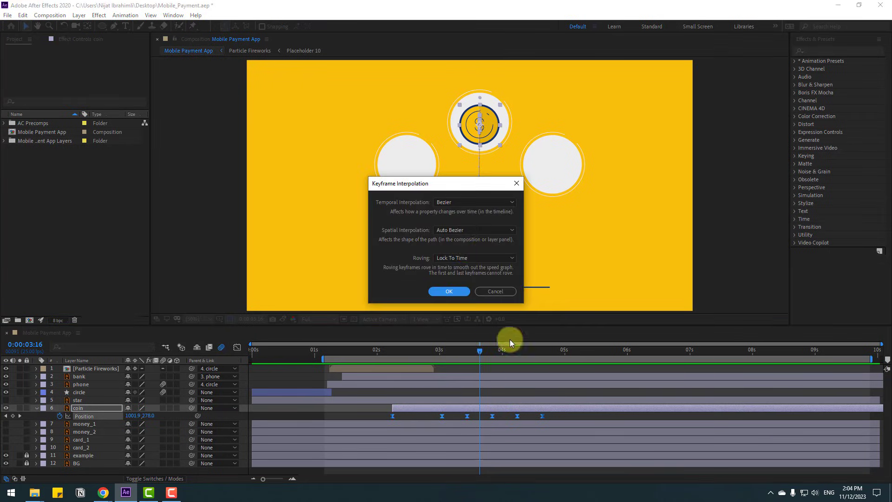
click(458, 231)
click(453, 253)
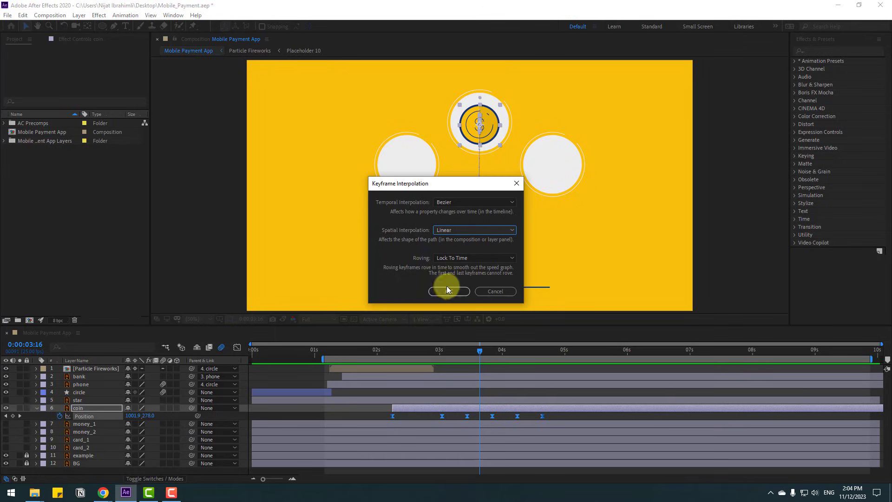
click(448, 291)
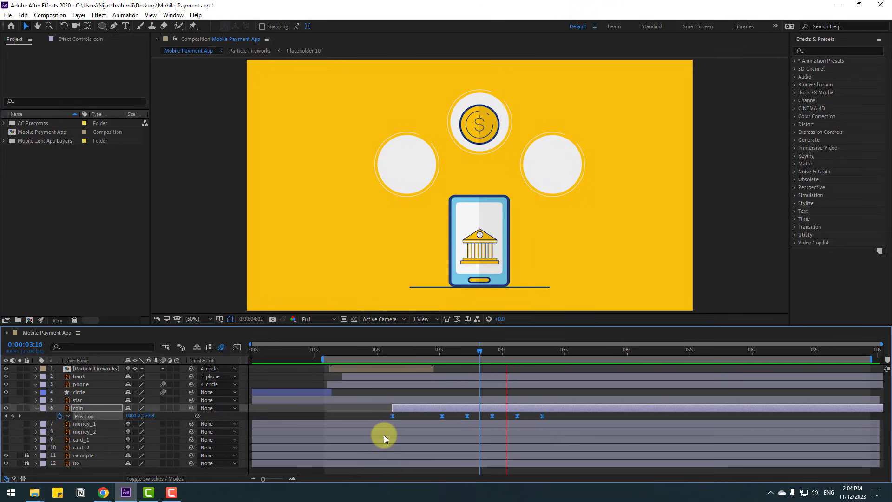
key(space)
Shift the coin's Position keyframes after the first about five frames earlier and sharpen the initial rise's speed curve into a steep central peak
drag(556, 426, 430, 417)
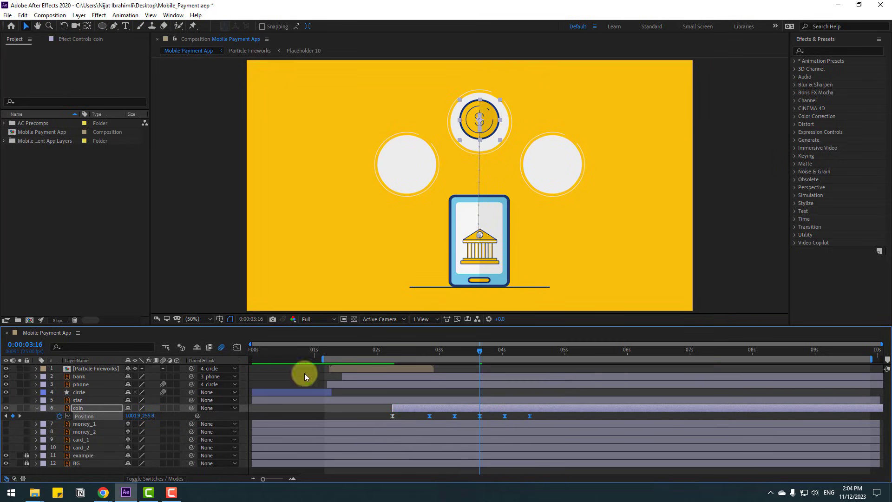
click(237, 348)
click(414, 430)
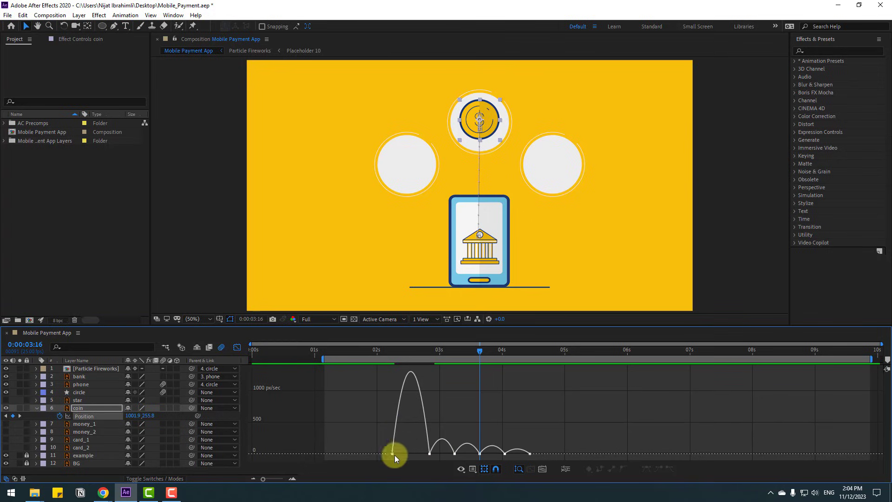
mouse_move(399, 456)
mouse_down()
mouse_move(409, 454)
mouse_move(407, 462)
mouse_up()
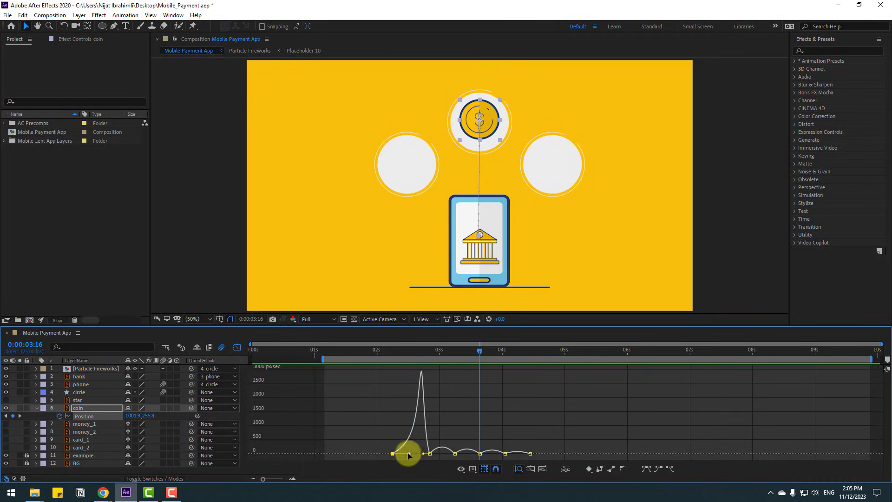
mouse_move(409, 455)
mouse_down()
mouse_move(418, 455)
mouse_move(404, 457)
mouse_up()
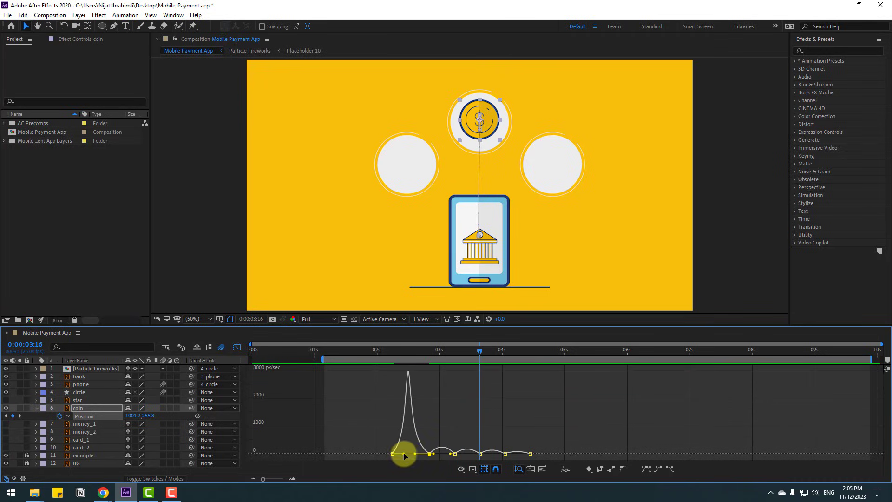
key(space)
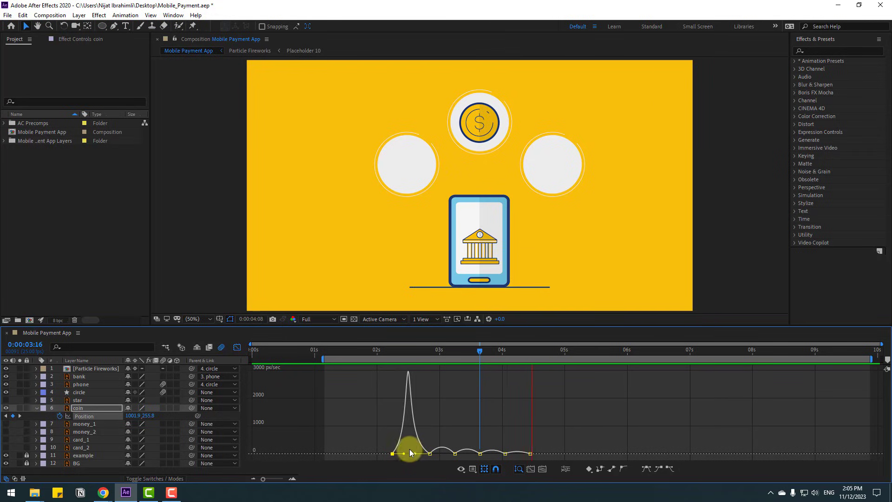
key(space)
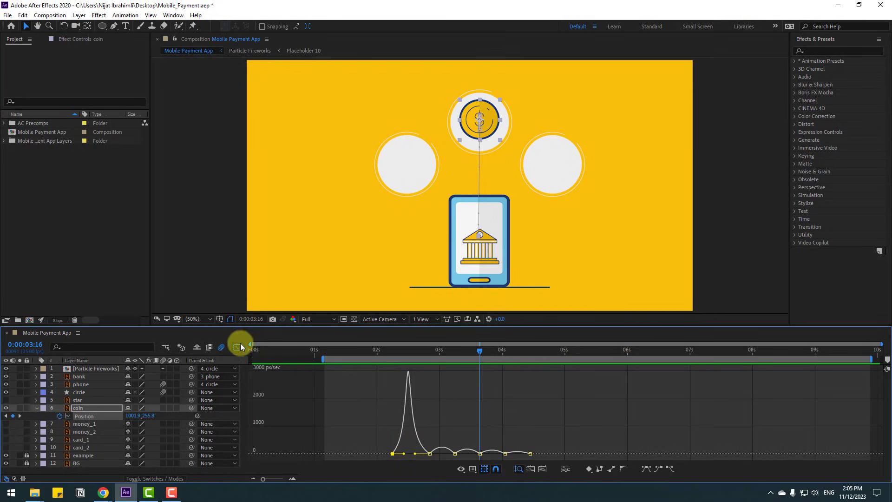
click(237, 347)
Make the money_1 and money_2 layers visible and shift both to start at 0:00:02:15
drag(478, 354, 552, 352)
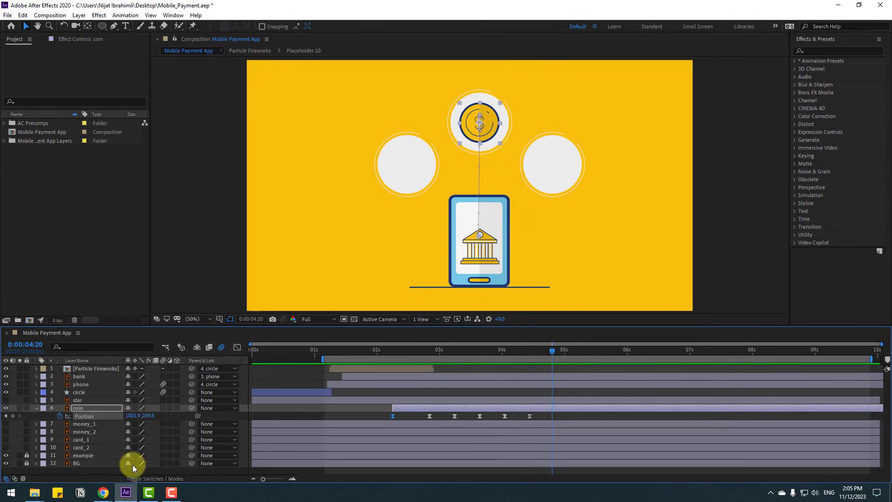
click(85, 426)
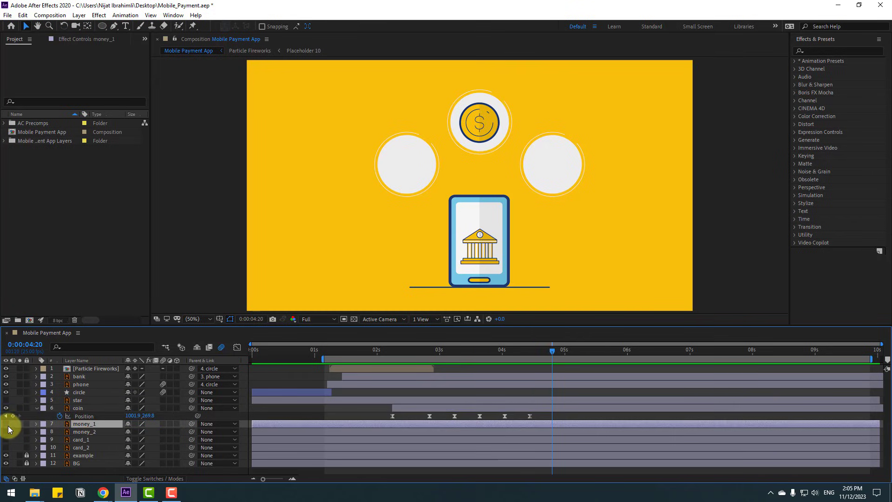
click(5, 424)
click(257, 414)
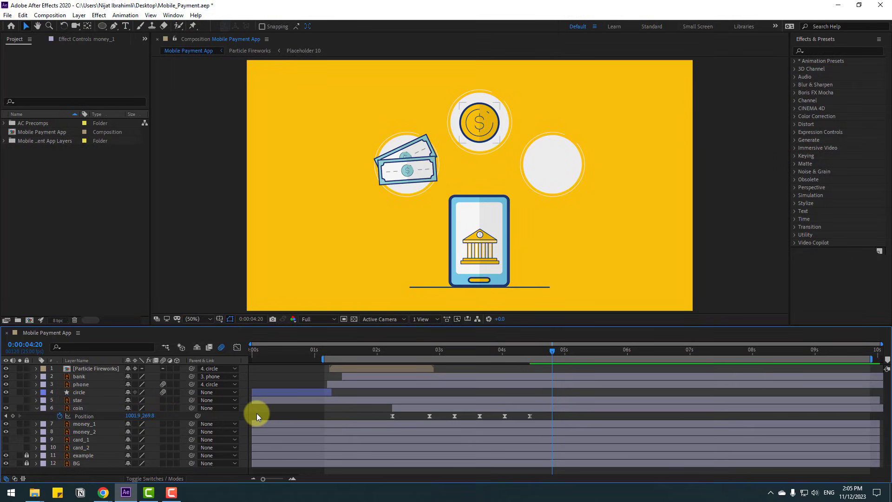
click(89, 430)
shift+click(88, 424)
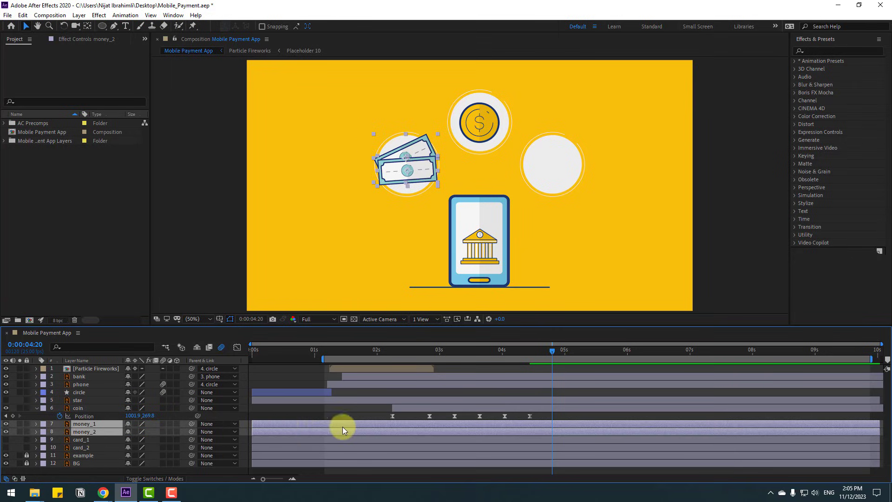
drag(342, 426, 446, 428)
key(i)
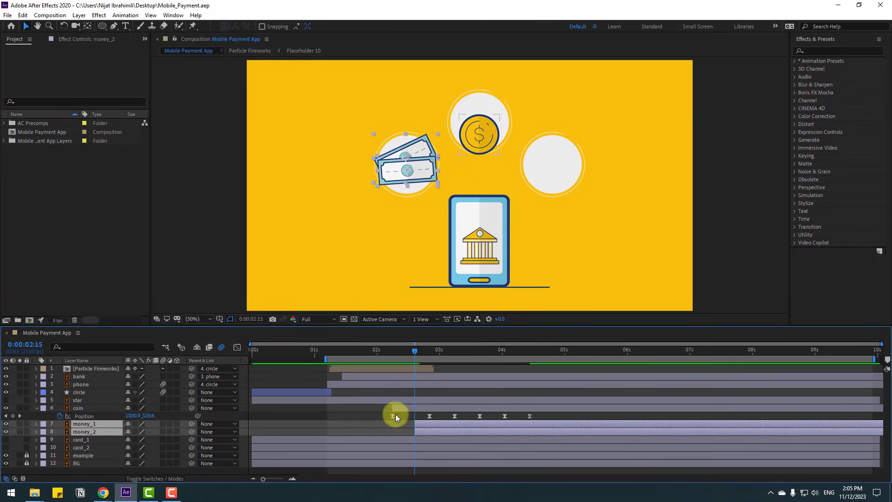
Keyframe both money layers' Position in their circle at about 0:00:03:21, and move them behind the phone at 0:00:02:15
key(p)
drag(434, 353, 416, 357)
click(60, 432)
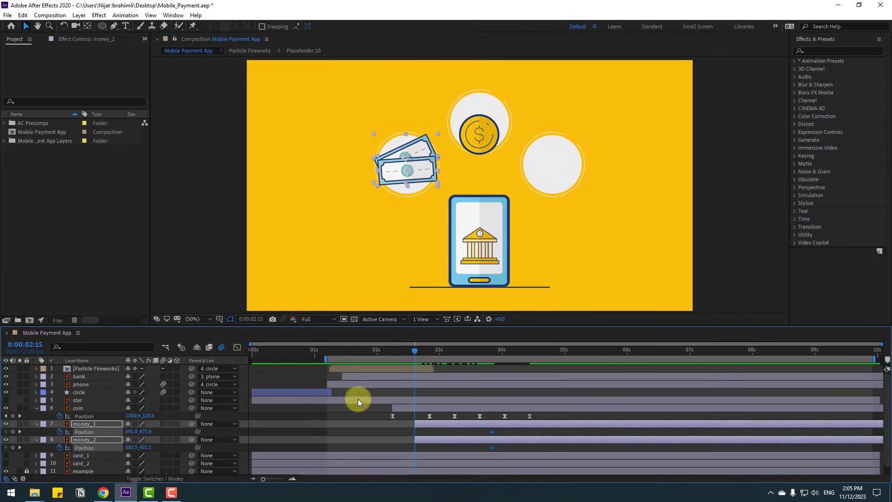
drag(420, 171, 494, 262)
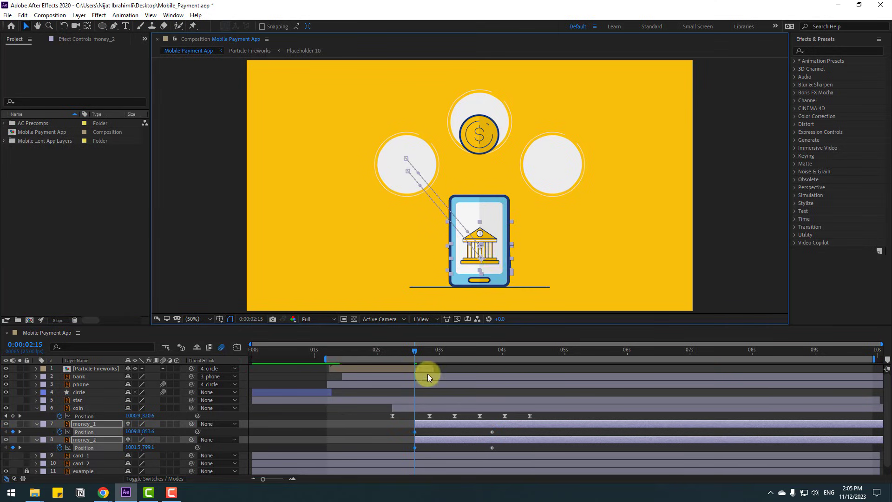
At 0:00:03:05, move money_1 down and away from the phone to about 743.9, 796.7, bending its motion path
drag(417, 351, 454, 355)
click(462, 425)
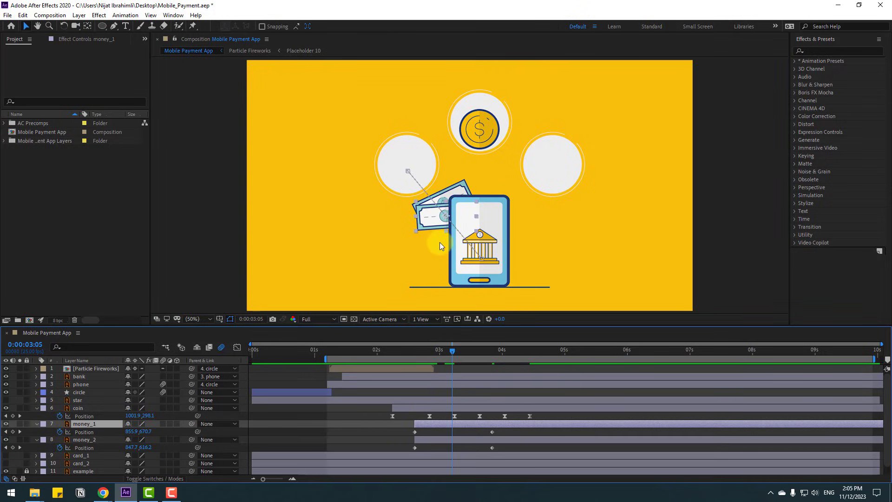
drag(434, 227, 409, 257)
click(459, 434)
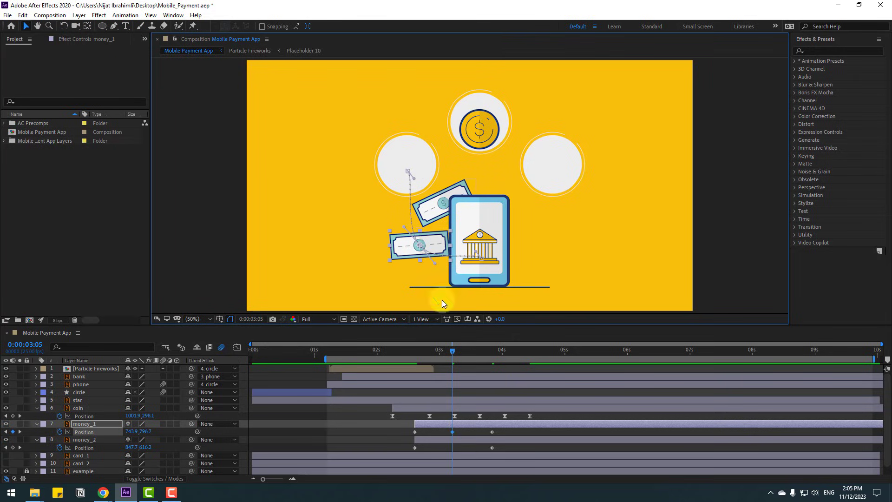
Round off both ends of money_1's motion path, and at 0:00:03:05 move money_2 to about 673.7, 718.2 with a similarly curved path
drag(414, 179, 406, 200)
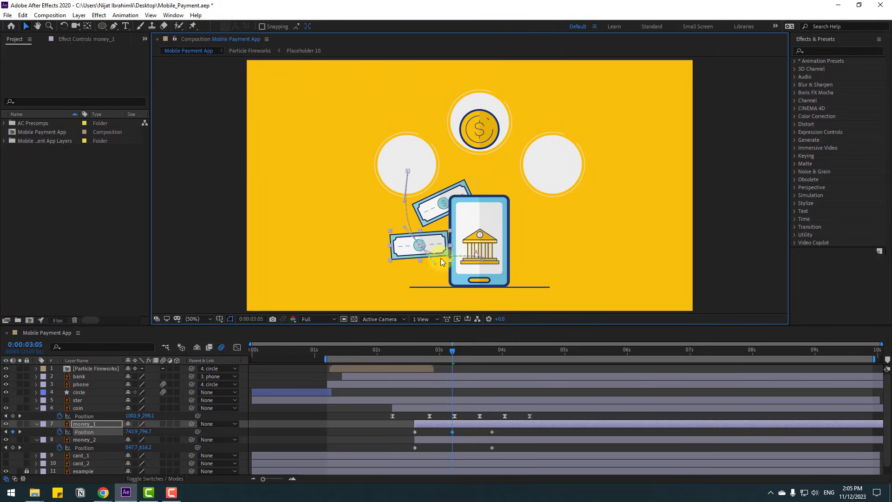
drag(476, 251, 465, 268)
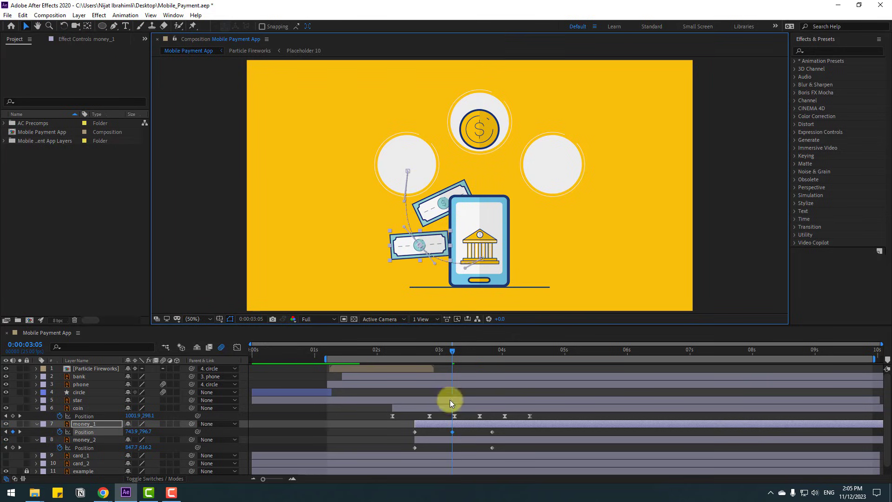
click(104, 439)
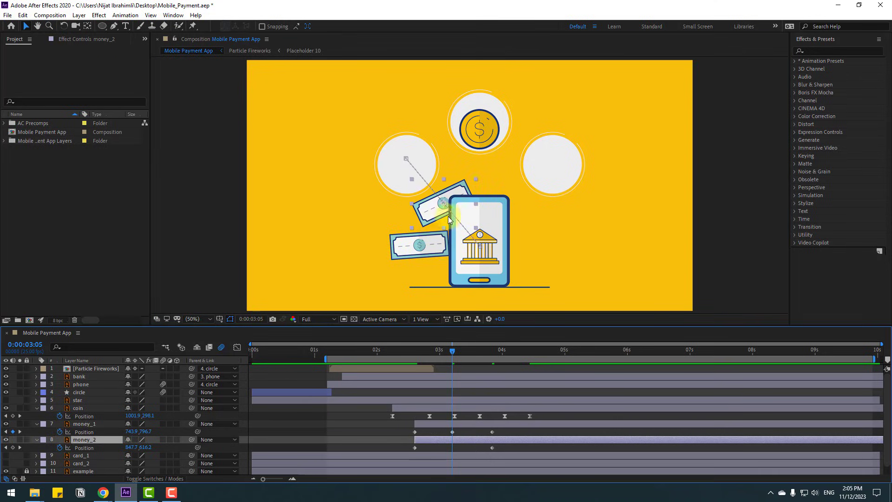
drag(426, 212, 386, 238)
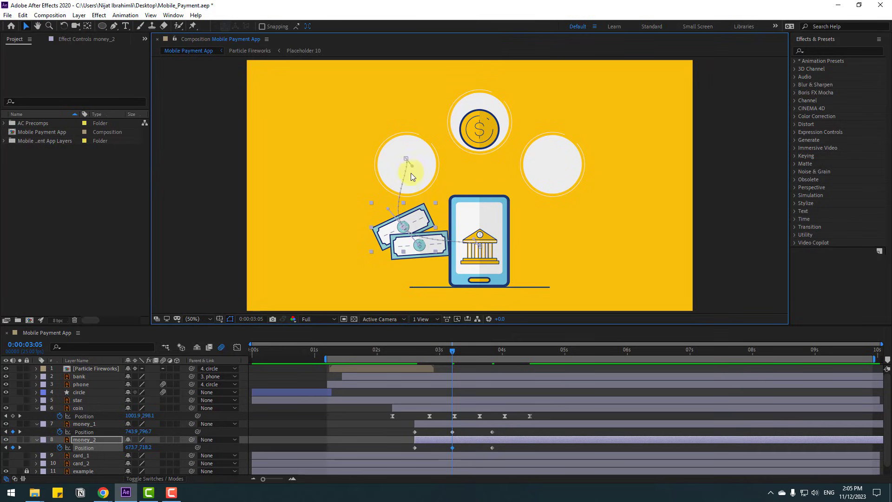
drag(412, 167, 395, 181)
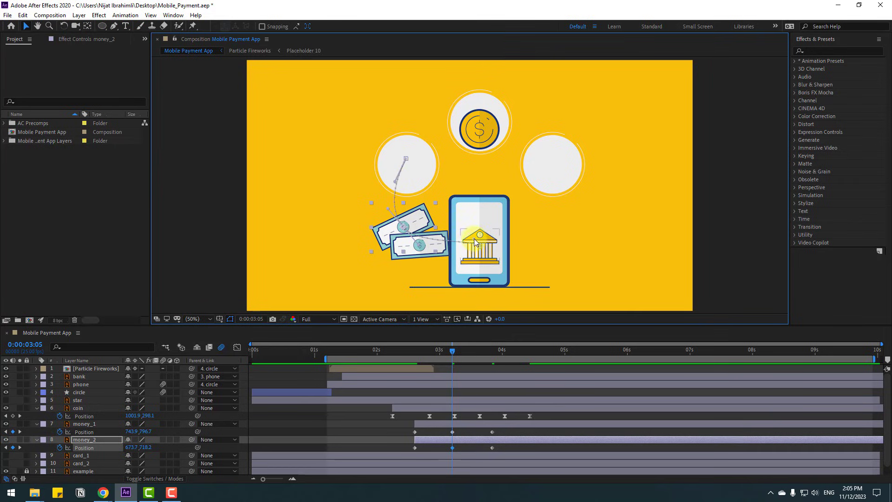
Apply Easy Ease to all Position keyframes of money_1 and money_2, and preview from a work area starting just before they appear
drag(512, 434, 413, 452)
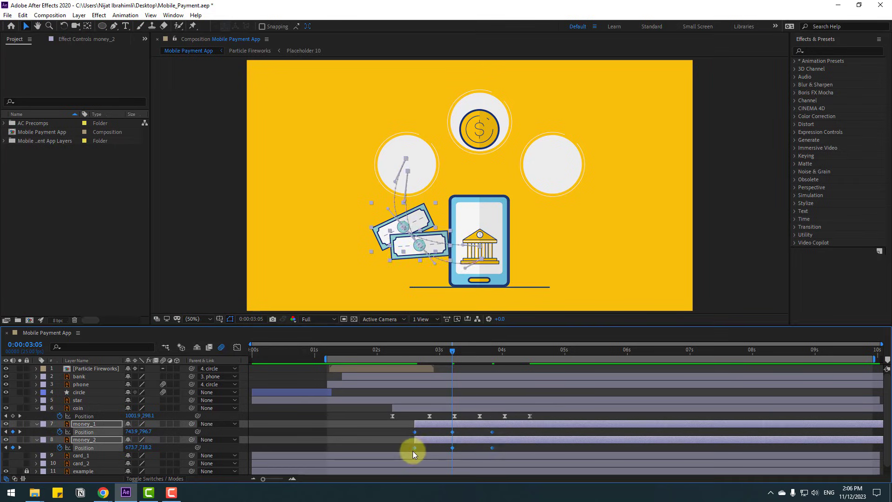
right_click(414, 449)
mouse_move(467, 490)
click(540, 376)
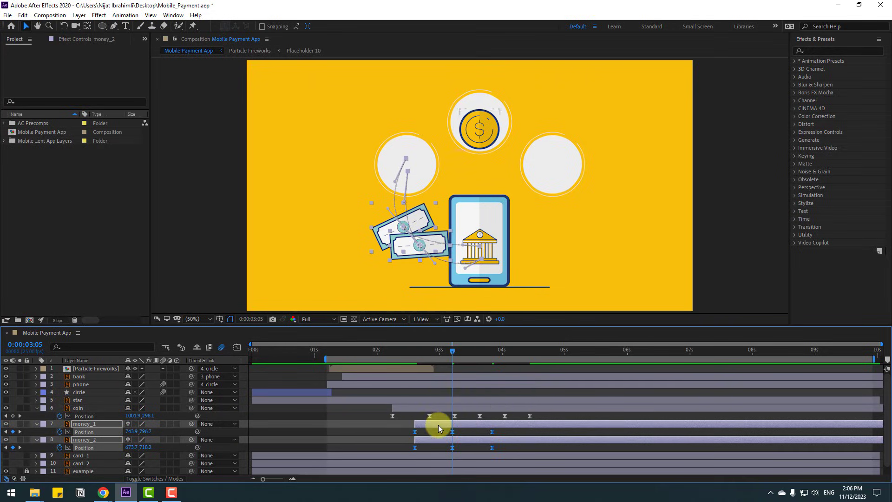
drag(324, 359, 405, 360)
key(space)
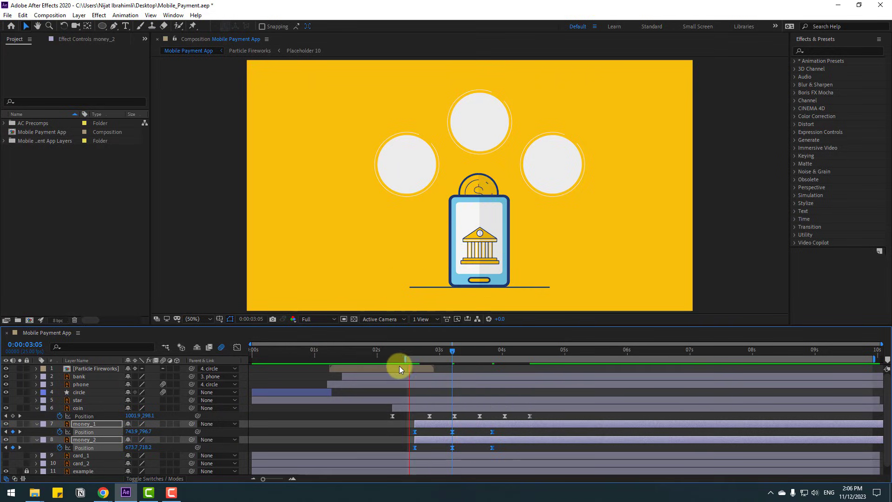
key(space)
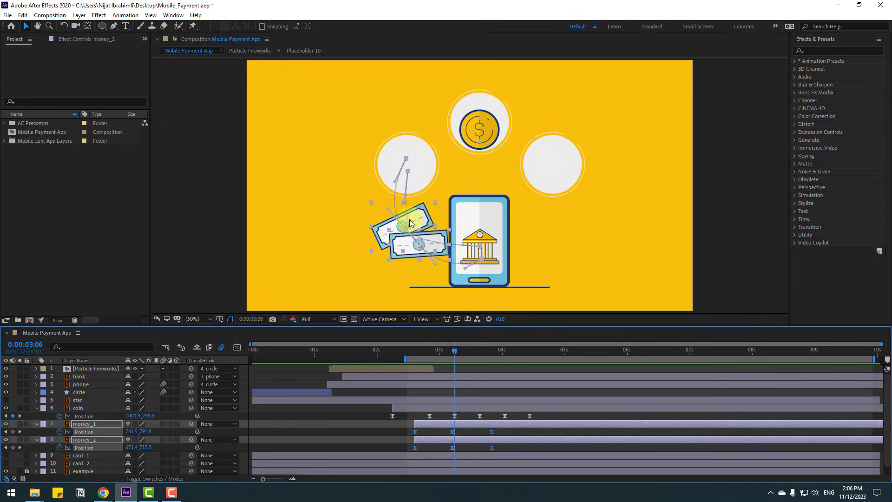
Convert the middle Position keyframes of money_1 and money_2 to Auto Bezier and preview the smoother motion
click(464, 431)
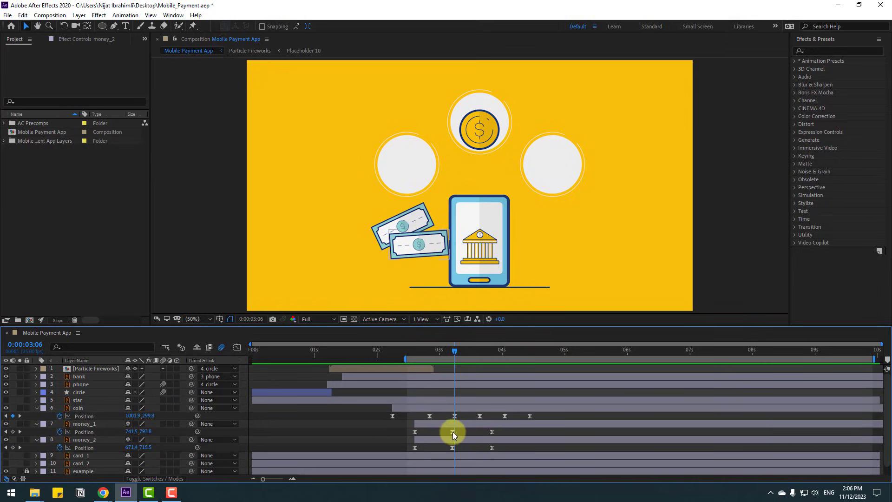
ctrl+click(453, 432)
ctrl+click(453, 448)
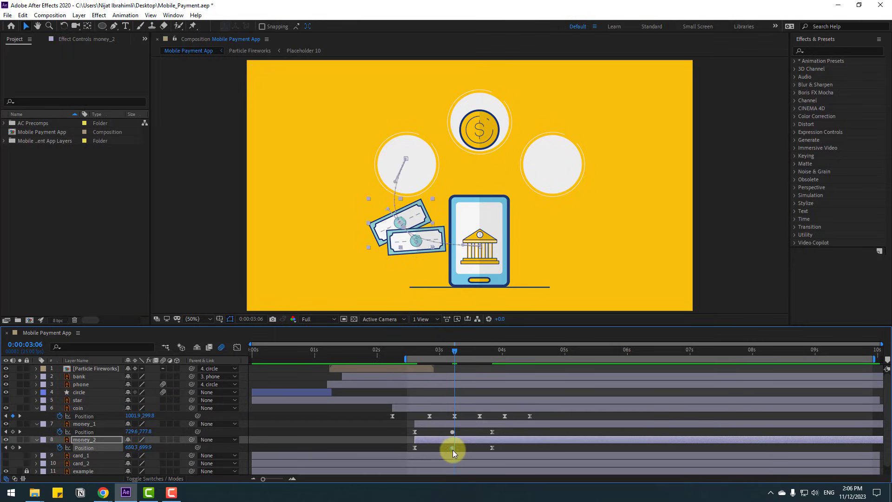
click(466, 434)
key(space)
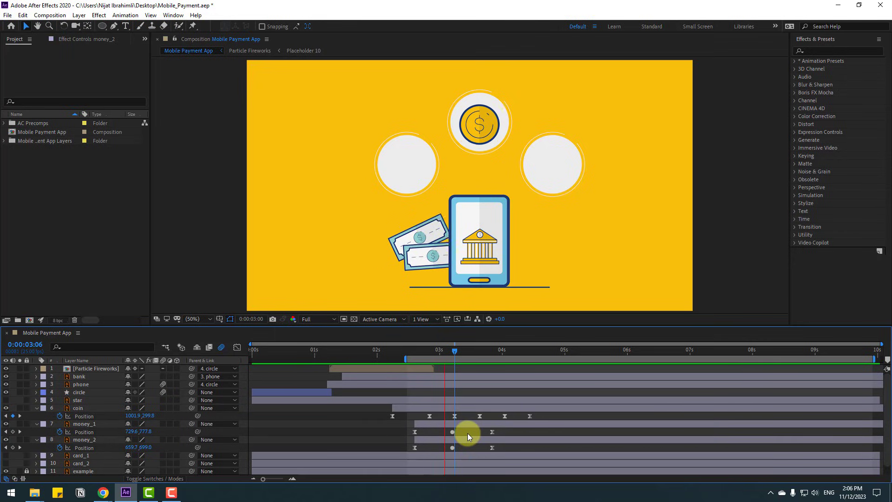
key(space)
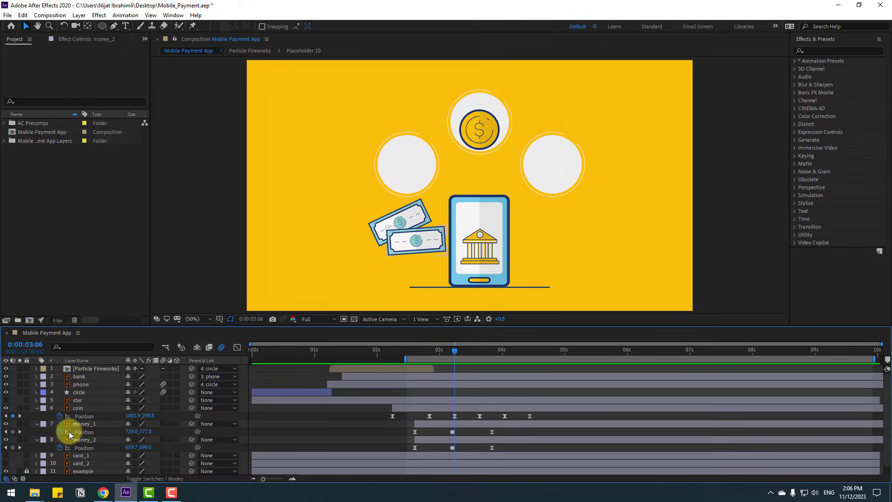
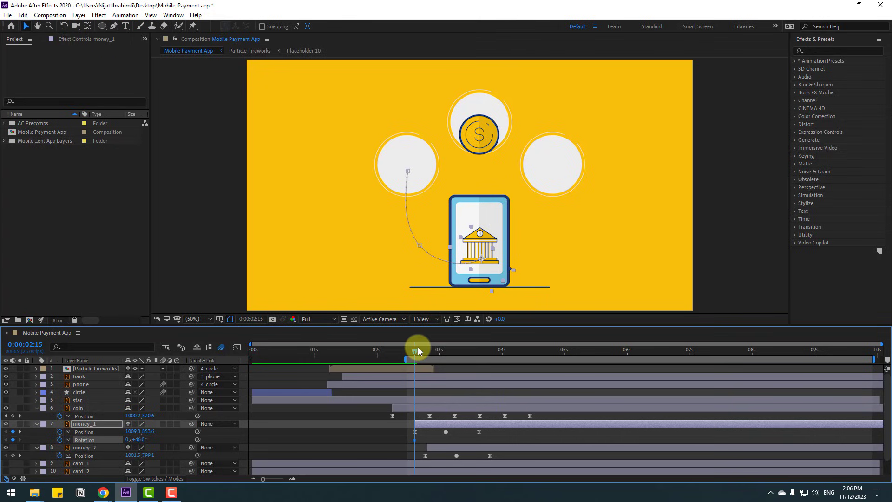
Keyframe money_1's Rotation at 1° at 0:00:03:02 and at 0° at 0:00:03:16
drag(421, 348, 445, 350)
mouse_move(138, 448)
mouse_down()
mouse_move(132, 442)
mouse_move(124, 450)
mouse_up()
drag(448, 357, 480, 350)
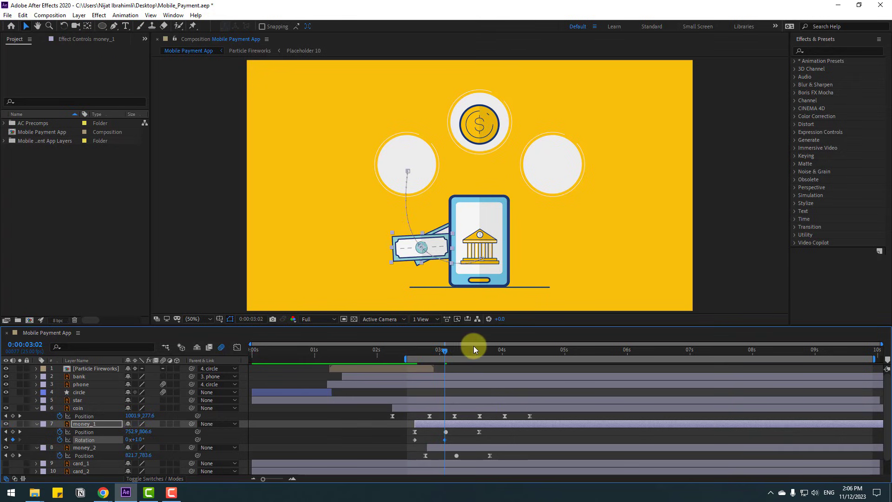
click(136, 452)
click(136, 440)
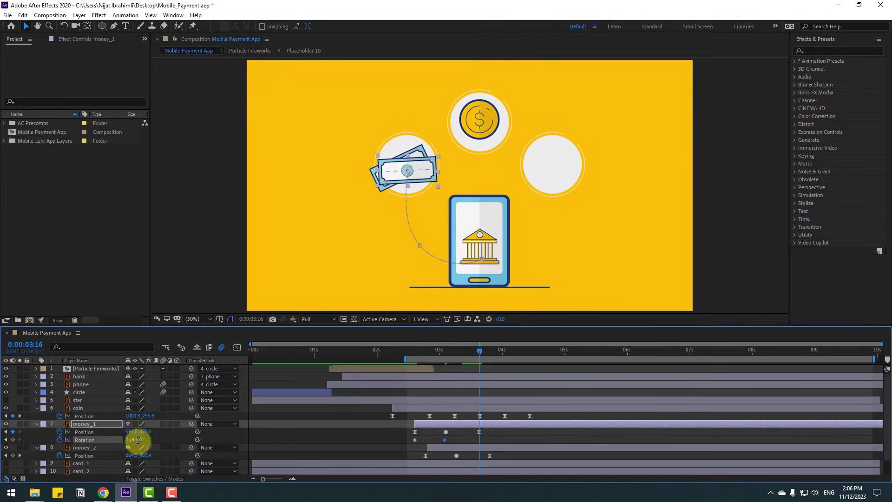
text(0)
key(Return)
Set money_1's Rotation keyframe at 0:00:03:02 to -25° and preview the swing
mouse_move(455, 357)
mouse_down()
mouse_move(423, 353)
mouse_move(453, 355)
mouse_move(445, 357)
mouse_up()
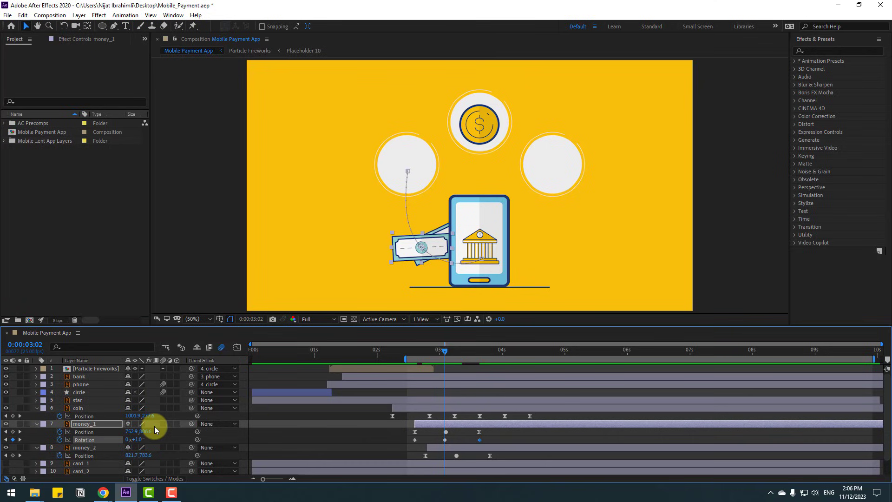
mouse_move(139, 440)
mouse_down()
mouse_move(128, 444)
mouse_move(168, 453)
mouse_move(143, 445)
mouse_up()
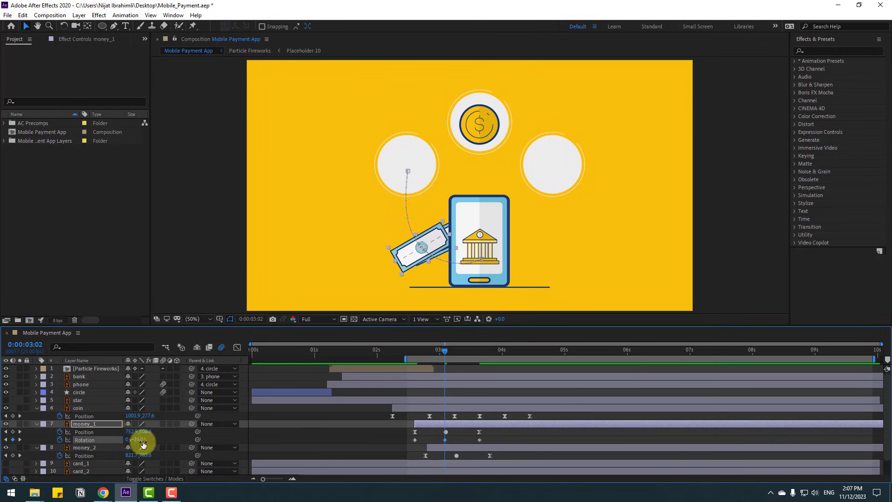
click(143, 445)
text(-5)
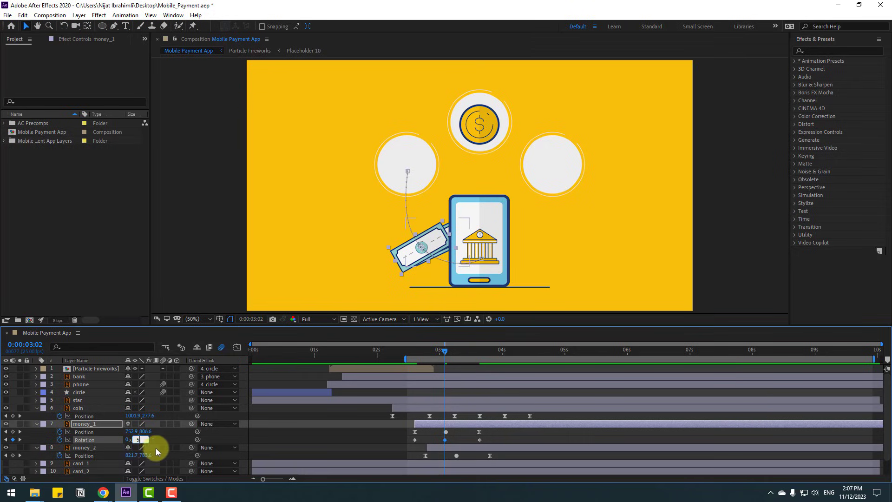
key(Return)
key(space)
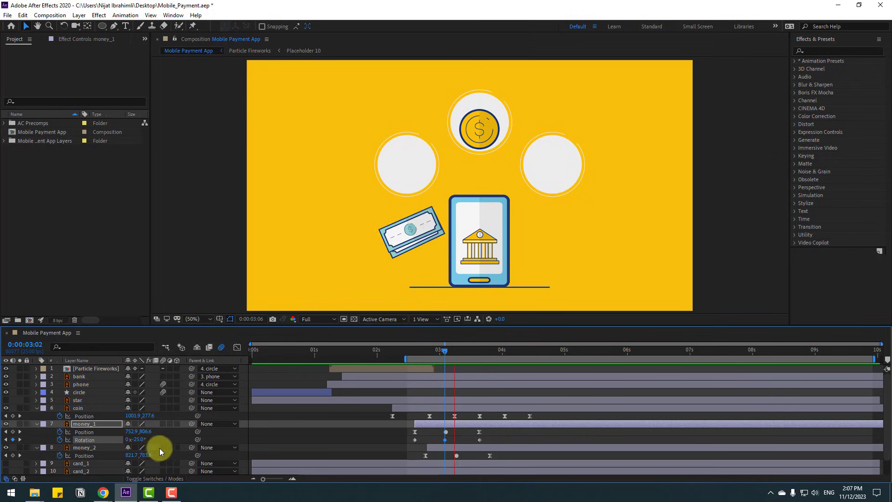
Apply Easy Ease to all three of money_1's Rotation keyframes
click(480, 440)
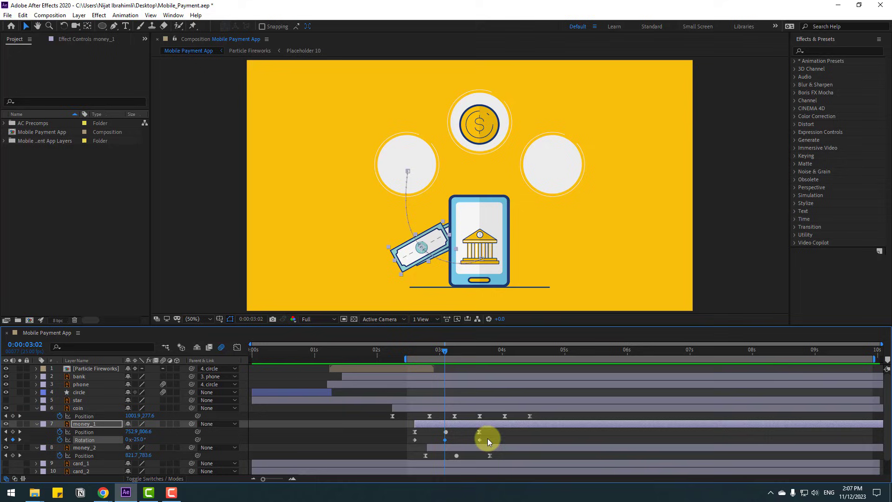
right_click(414, 441)
mouse_move(488, 436)
click(565, 364)
Add a Rotation keyframe to money_2 at 0:00:02:20 and set it to -26°
click(88, 448)
click(427, 353)
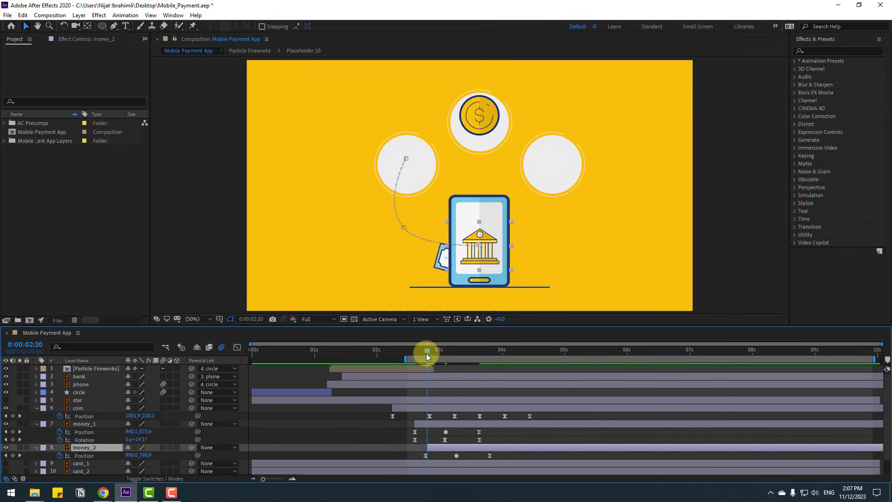
scroll(456, 423, down, 2)
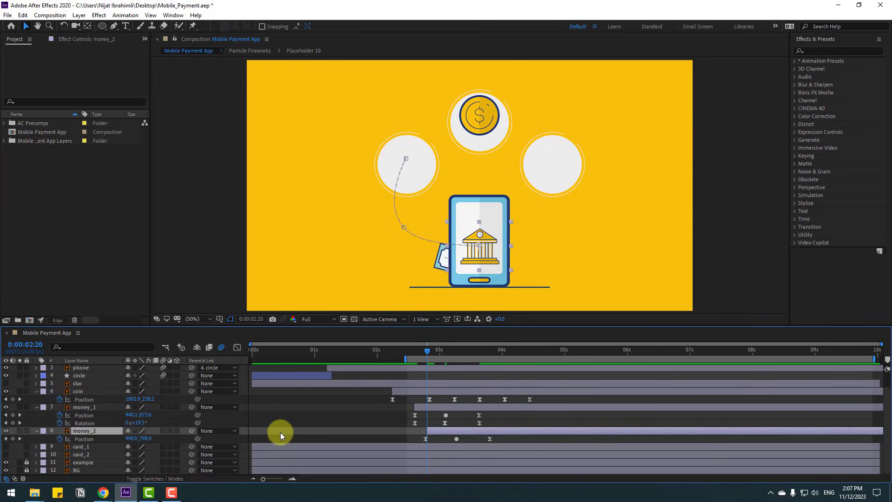
key(alt+shift+r)
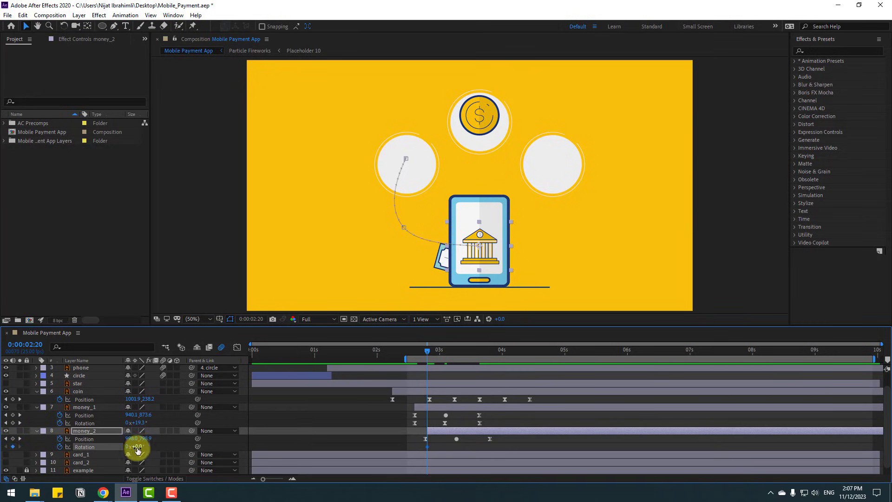
drag(136, 447, 143, 447)
click(141, 447)
text(-2)
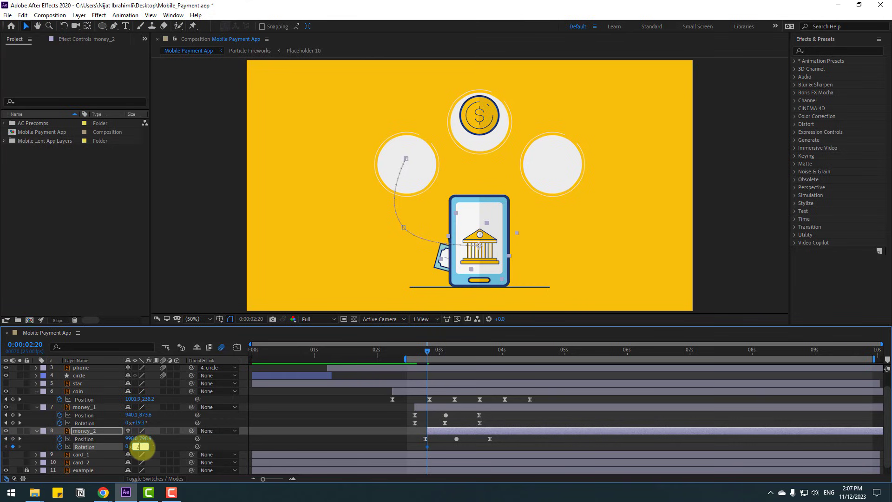
text(6)
key(Return)
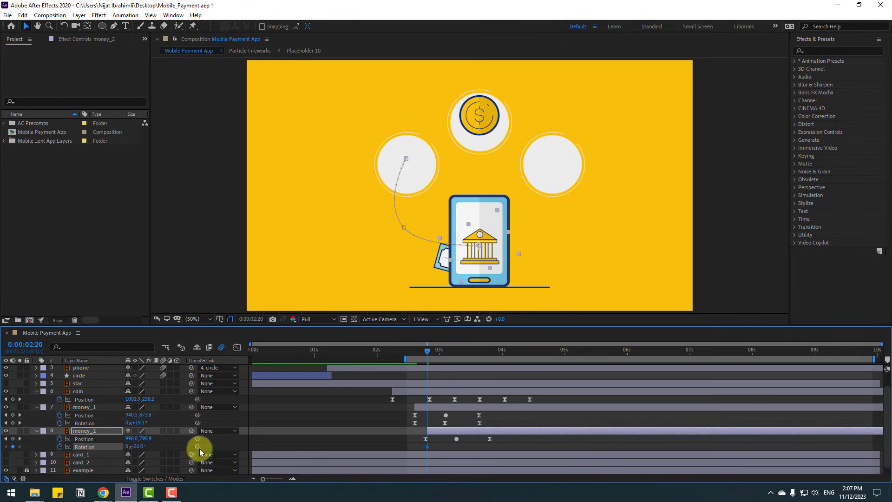
Keyframe money_2's Rotation at 0:00:03:06, first at 12° and finally at 54°
drag(427, 352, 456, 352)
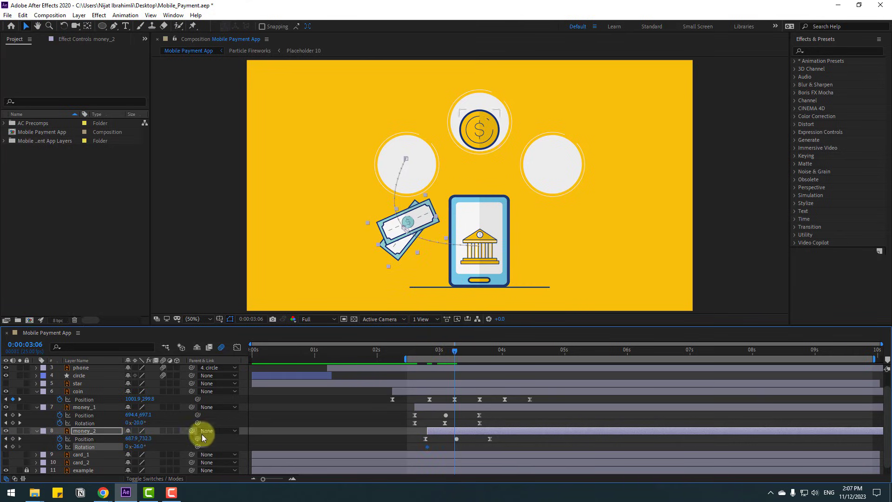
click(141, 447)
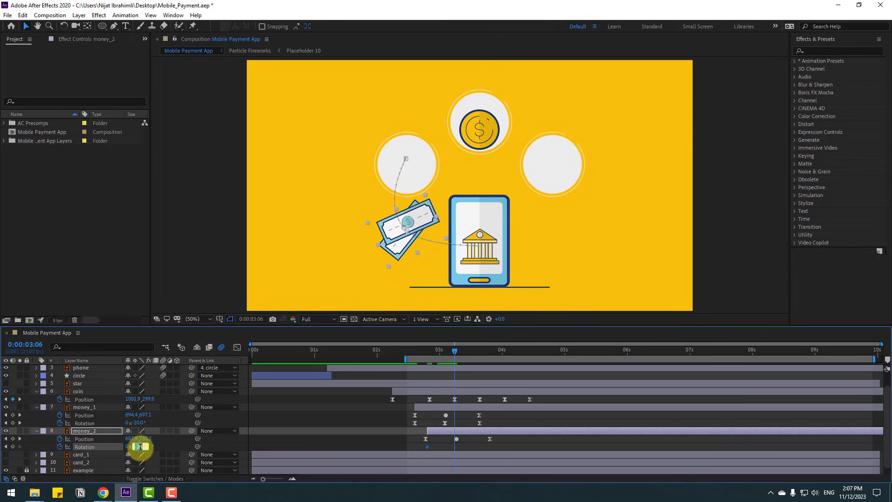
text(12)
key(Return)
drag(414, 353, 453, 355)
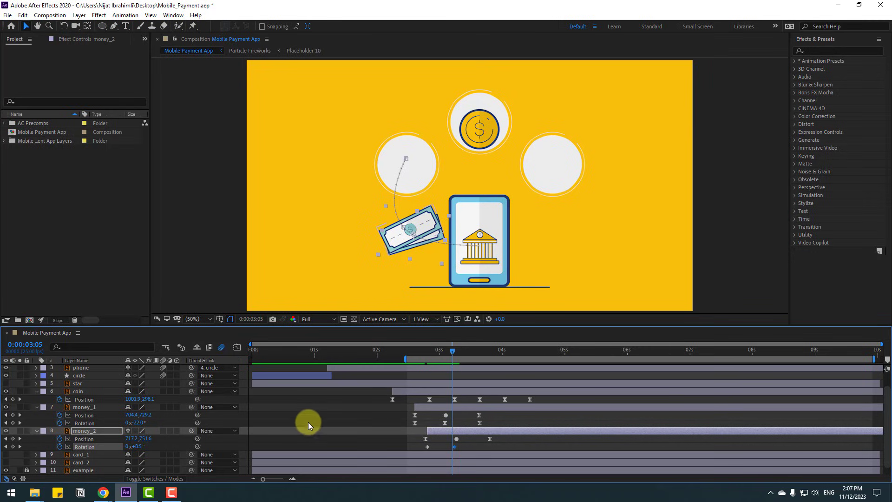
key(Page_Down)
drag(154, 449, 163, 444)
Set money_2's Rotation to 0° at 0:00:03:20
drag(411, 350, 489, 356)
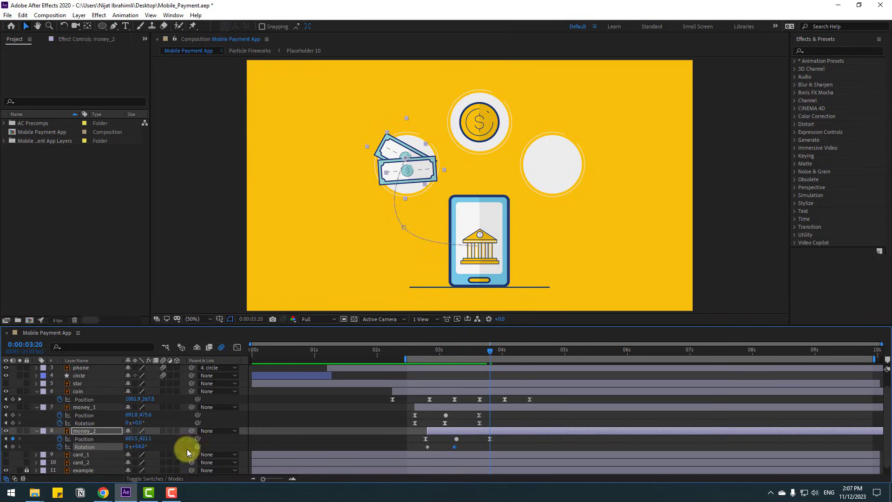
click(139, 451)
text(0)
key(Return)
Apply Easy Ease to money_2's three Rotation keyframes and preview both bills flying into their circle
click(256, 469)
drag(500, 445, 428, 444)
right_click(428, 447)
mouse_move(479, 494)
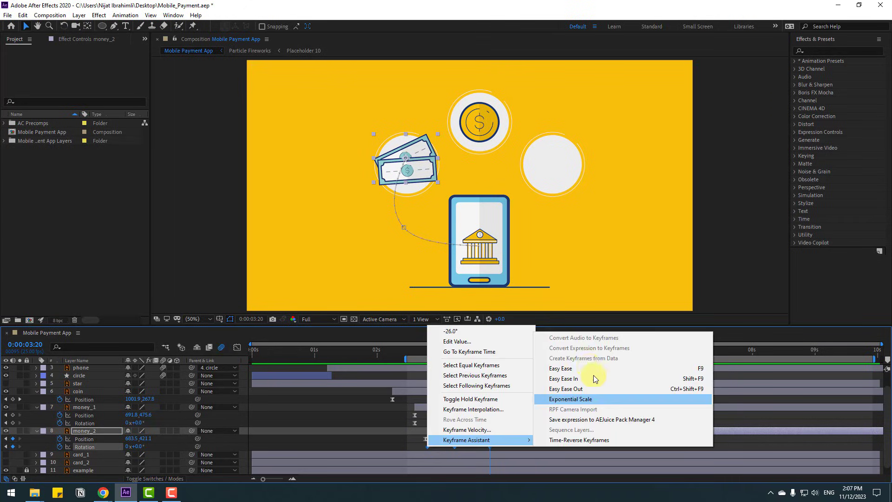
click(587, 373)
key(space)
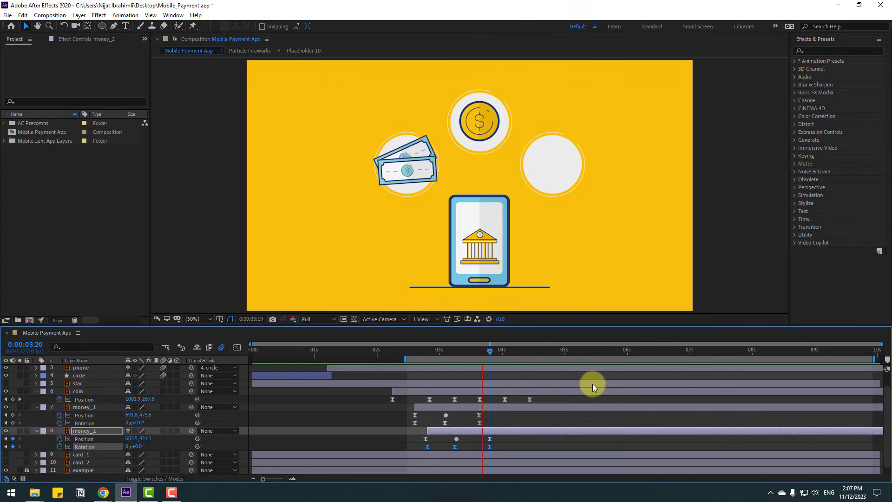
key(space)
key(space)
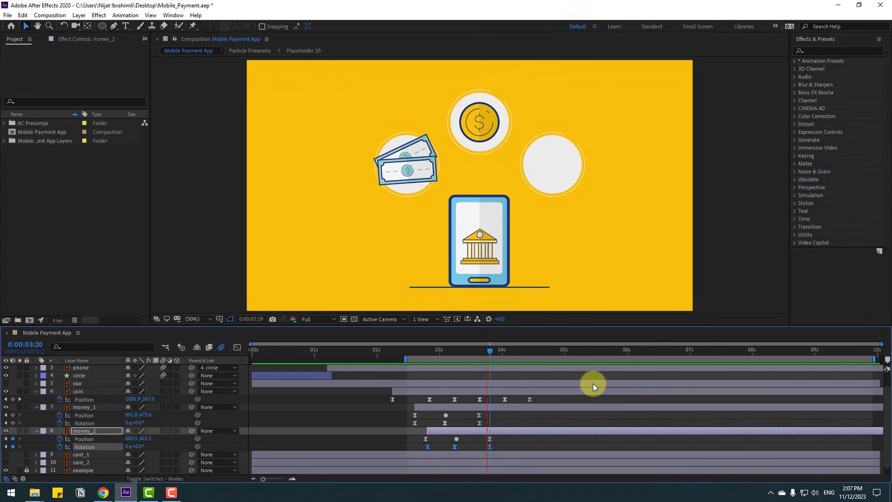
key(space)
Collapse the properties of the coin, money_1 and money_2 layers
click(36, 407)
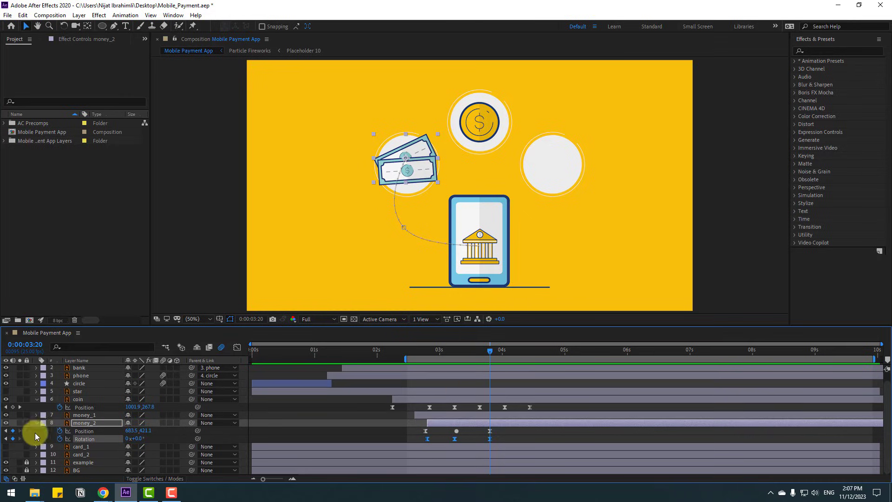
click(36, 414)
click(36, 411)
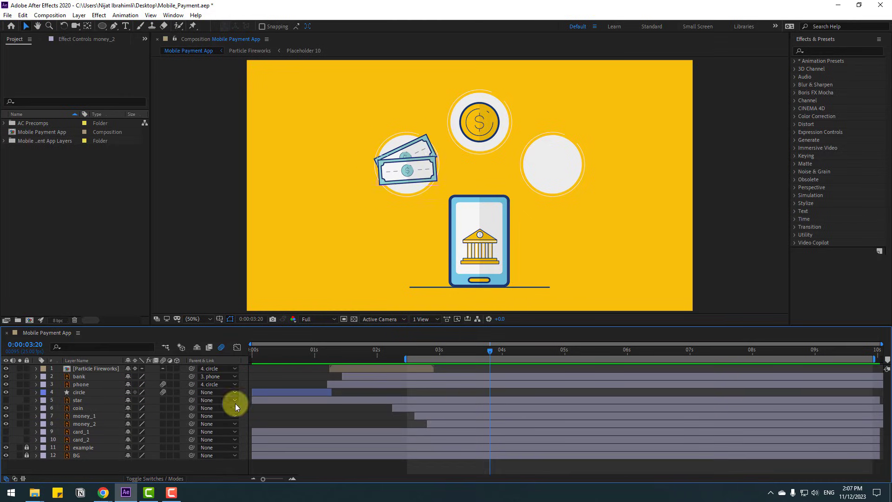
Move the coin layer earlier to start at about 0:00:02:01 and extend the work area back to just before 2 seconds
drag(366, 352, 389, 348)
click(81, 409)
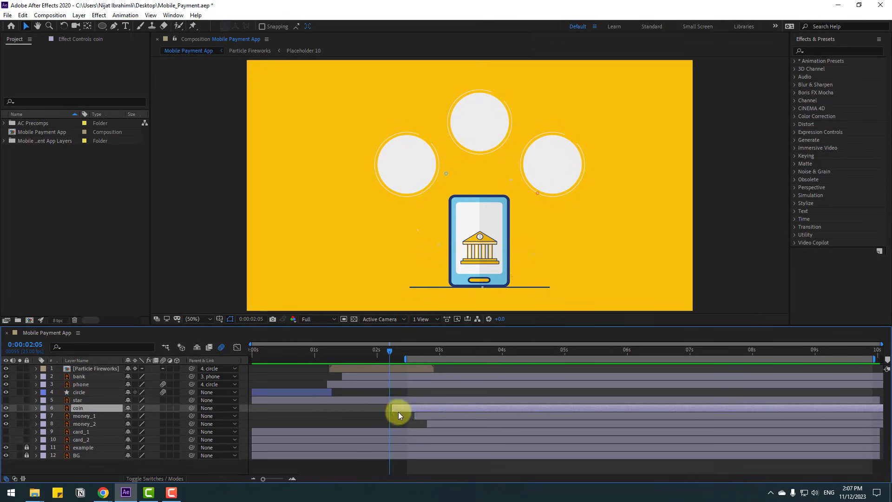
drag(399, 412, 383, 407)
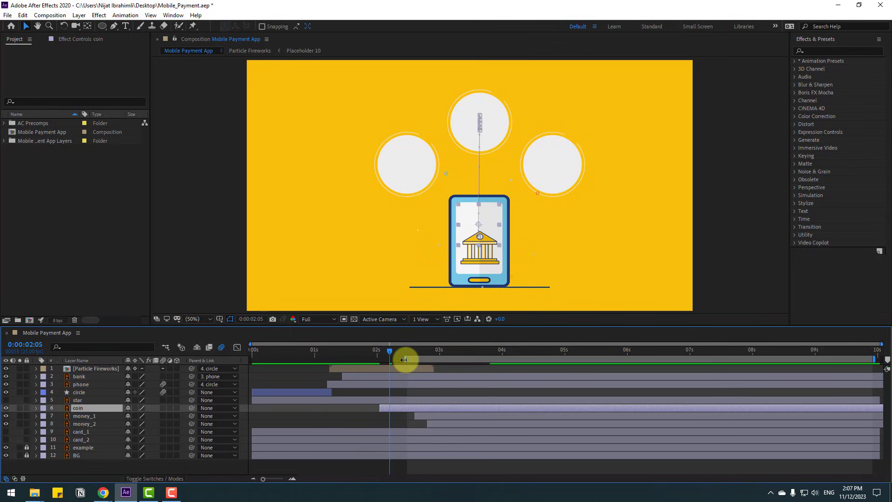
drag(405, 360, 364, 364)
Shift money_1 and money_2 earlier together so money_1 starts at about 0:00:02:06, and preview the timing
click(82, 417)
shift+click(82, 424)
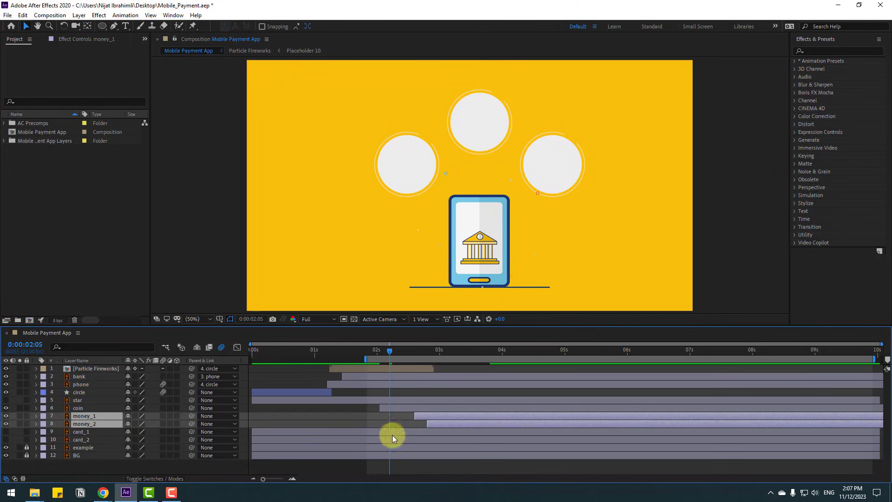
drag(431, 417, 400, 417)
key(space)
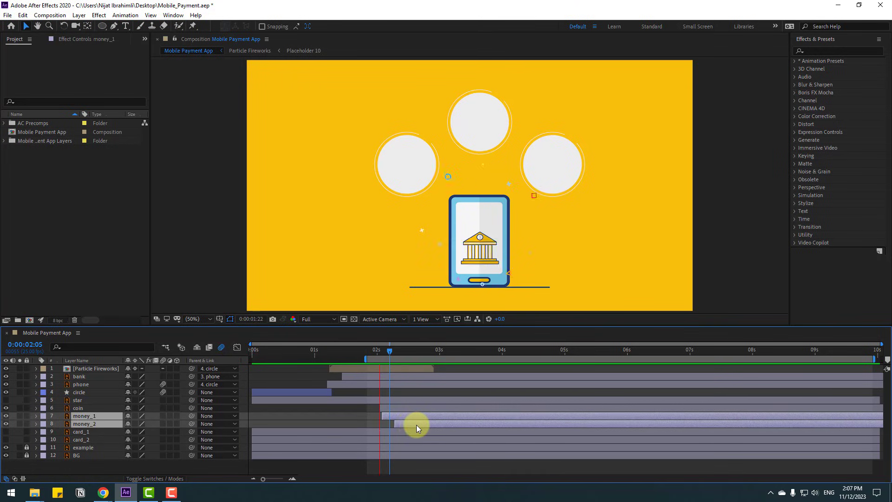
drag(400, 418, 412, 422)
key(space)
click(413, 422)
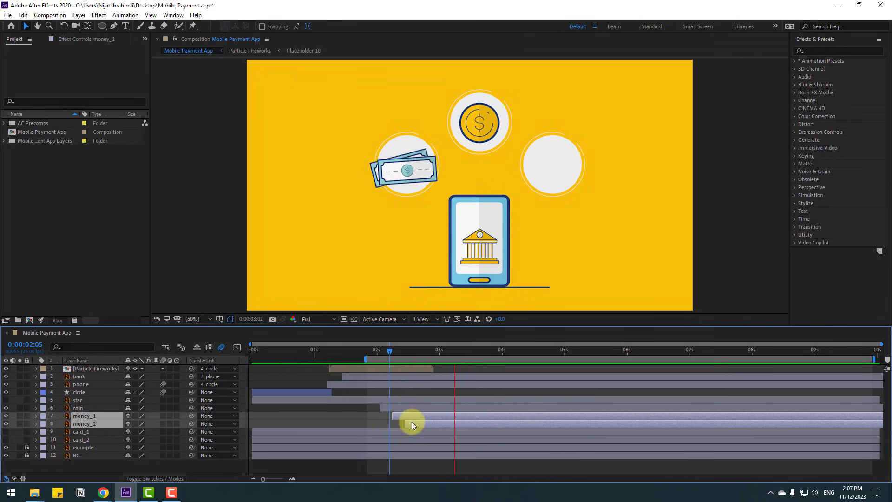
Show the card_1 and card_2 layers and move both to start at about 0:00:02:14
click(86, 433)
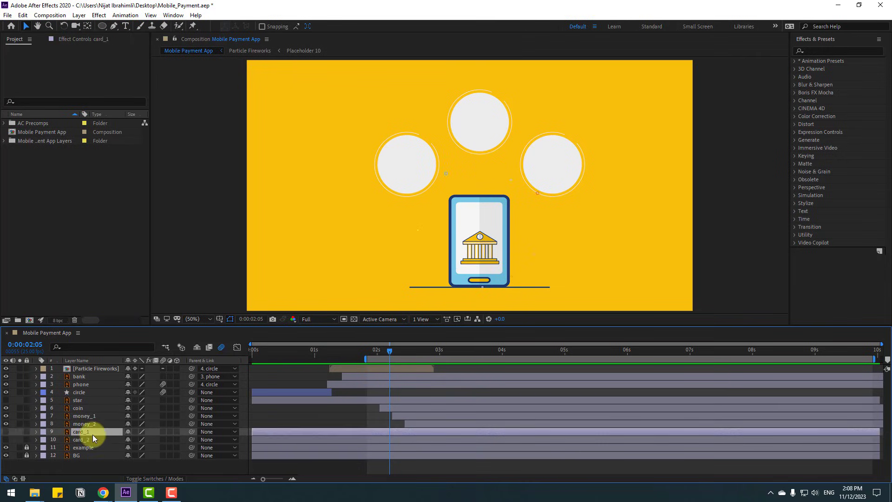
click(6, 432)
click(6, 439)
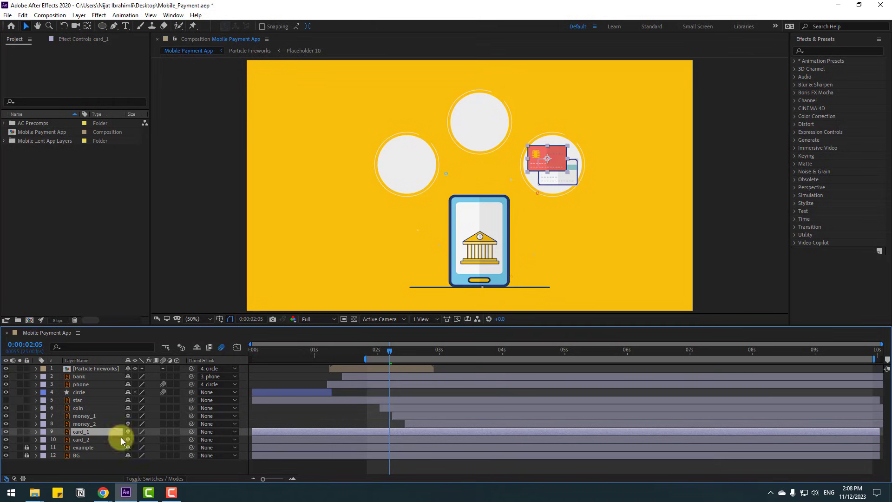
shift+click(88, 440)
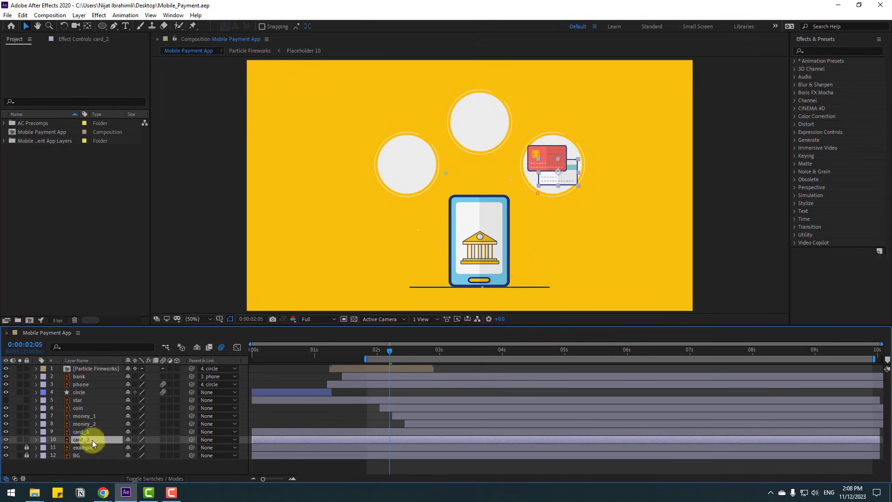
drag(316, 432, 436, 432)
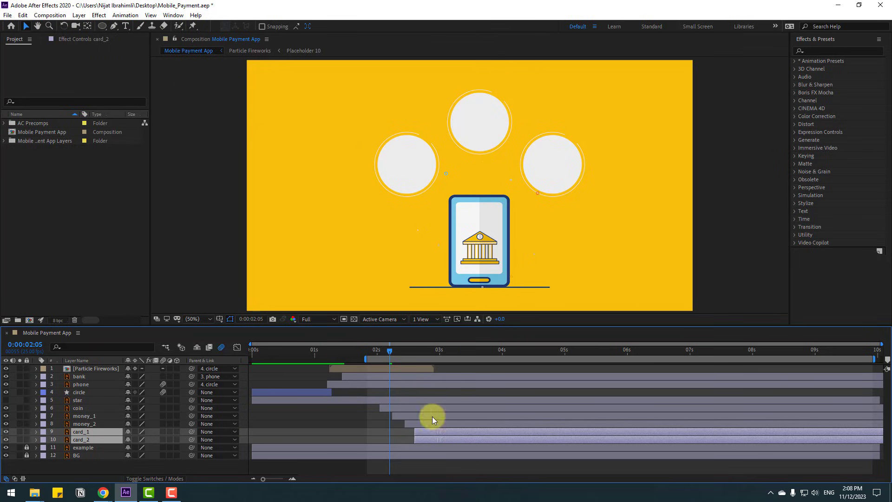
Keyframe both cards' Position inside the right-hand circle at 0:00:03:12 and behind the phone at 0:00:02:14
click(414, 353)
drag(414, 353, 470, 352)
key(p)
click(59, 440)
click(60, 455)
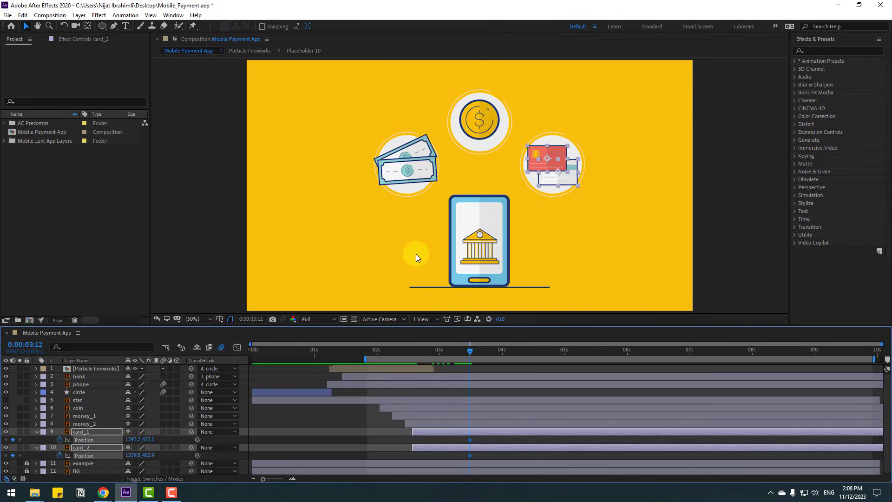
drag(461, 353, 414, 353)
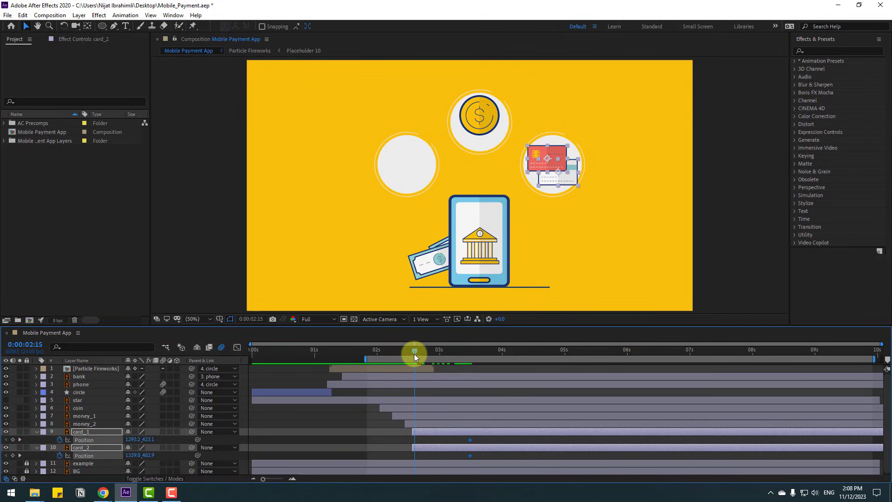
drag(557, 171, 487, 258)
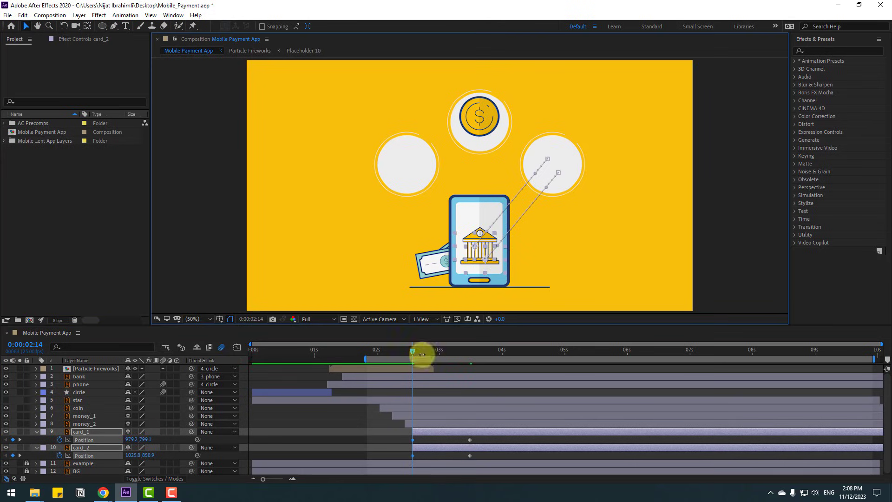
At 0:00:03:01, move card_1 outward to about 1255, 727 and curve its motion path into the circle
drag(422, 352, 442, 351)
click(452, 432)
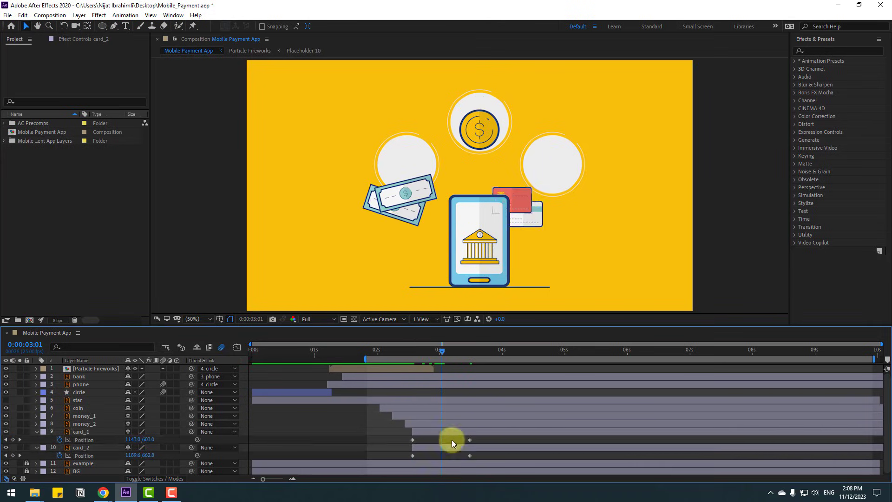
drag(516, 204, 543, 232)
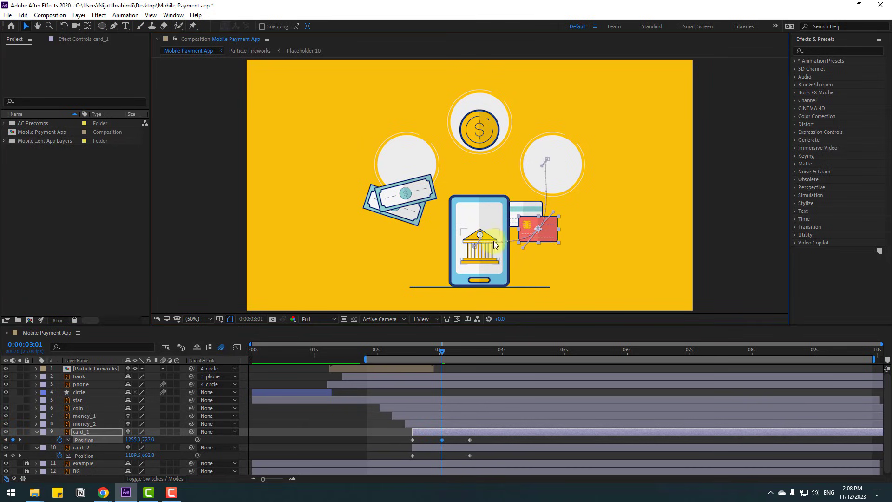
drag(544, 165, 554, 177)
Move card_2 outward to about 1390, 747 at 0:00:03:01 and bend its motion path into a curve
click(431, 446)
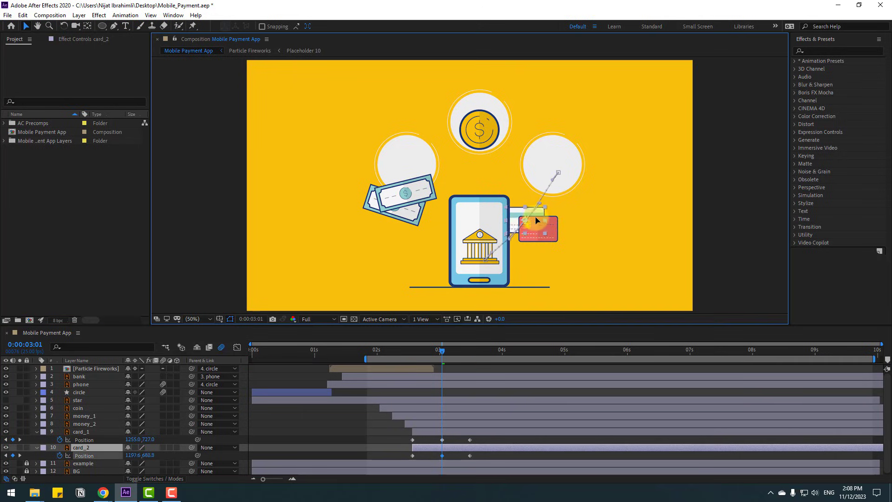
drag(538, 215, 580, 233)
drag(553, 178, 574, 188)
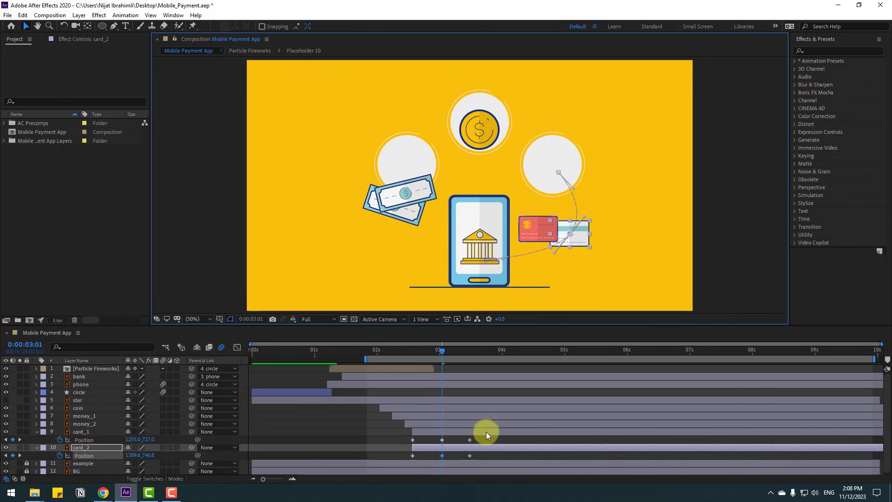
Apply Easy Ease to all Position keyframes of card_1 and card_2
click(446, 450)
drag(475, 434, 410, 460)
right_click(411, 456)
mouse_move(420, 450)
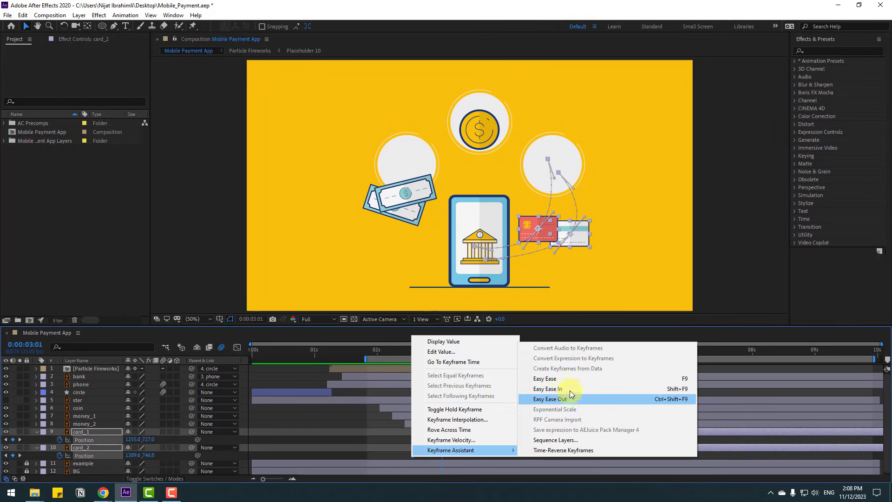
click(567, 380)
click(494, 437)
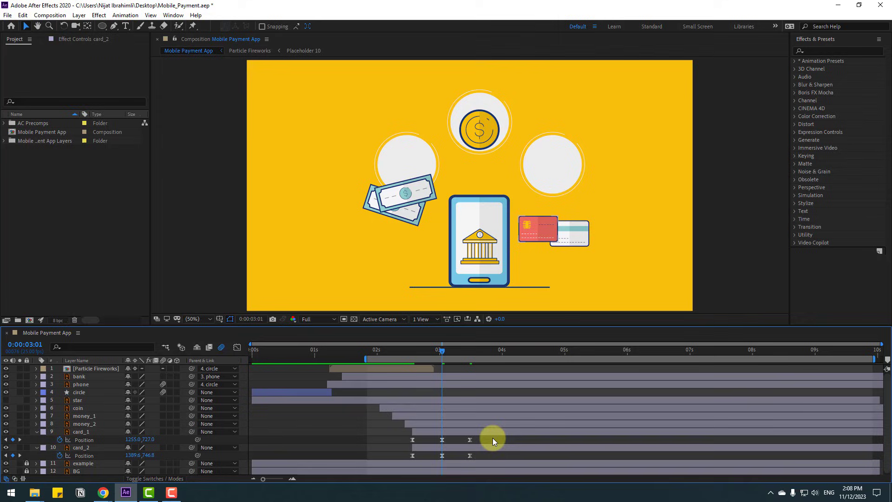
Convert both cards' middle Position keyframes to Auto Bezier, delay card_2 to start at 0:00:02:20, and preview the motion
ctrl+click(440, 440)
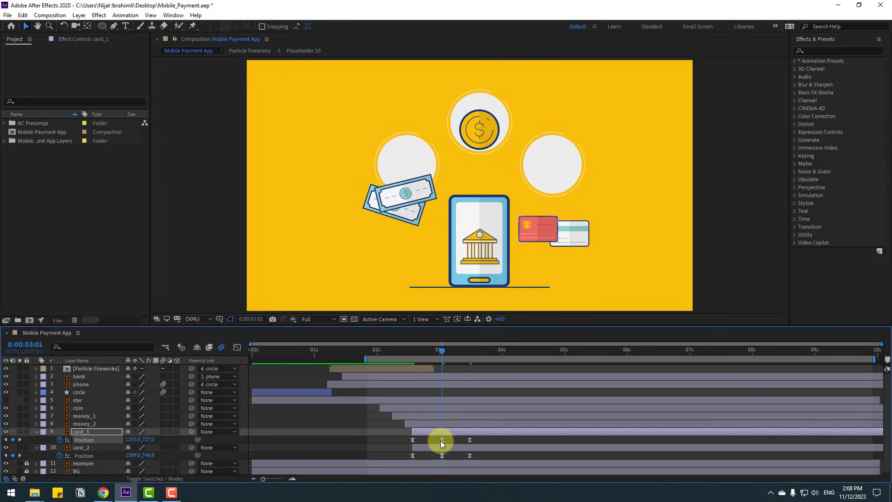
ctrl+click(442, 456)
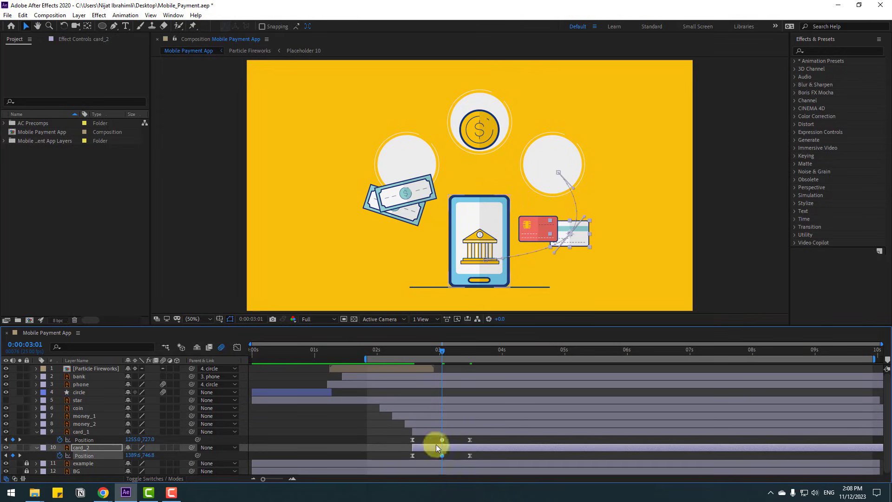
drag(432, 447, 444, 443)
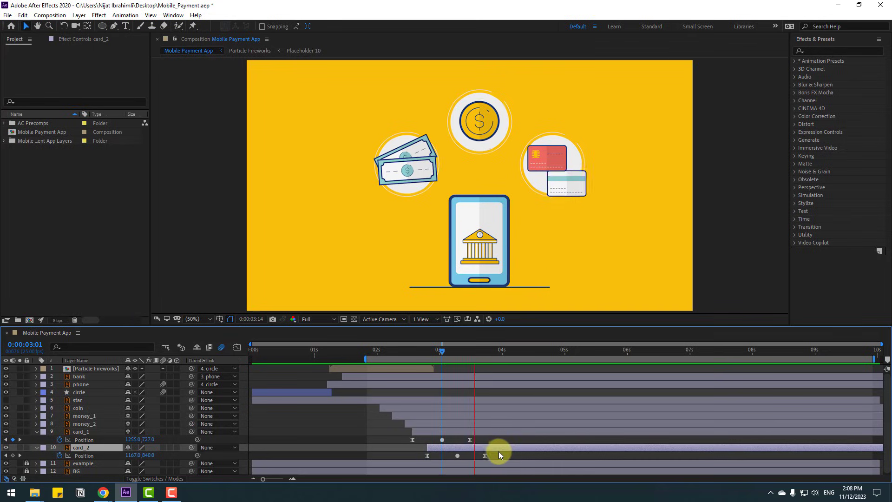
key(space)
Keyframe card_1's Rotation at -25° at 0:00:02:14 and 0° at 0:00:03:12
click(412, 350)
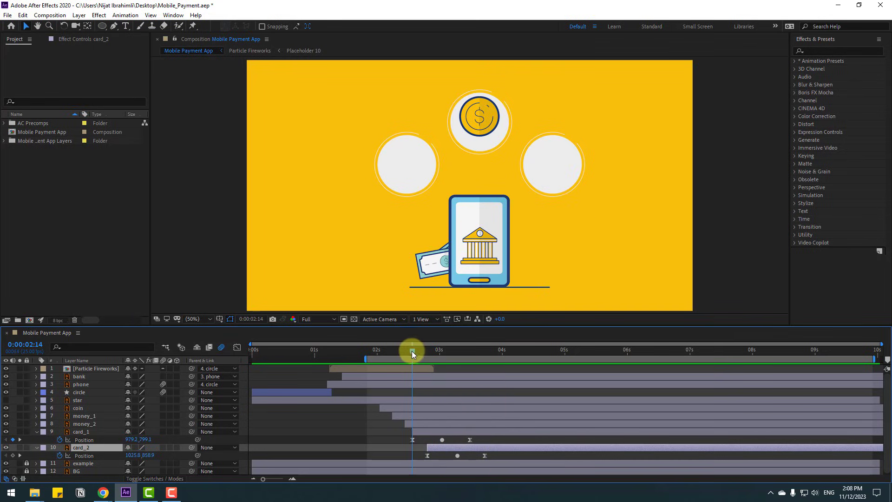
click(421, 432)
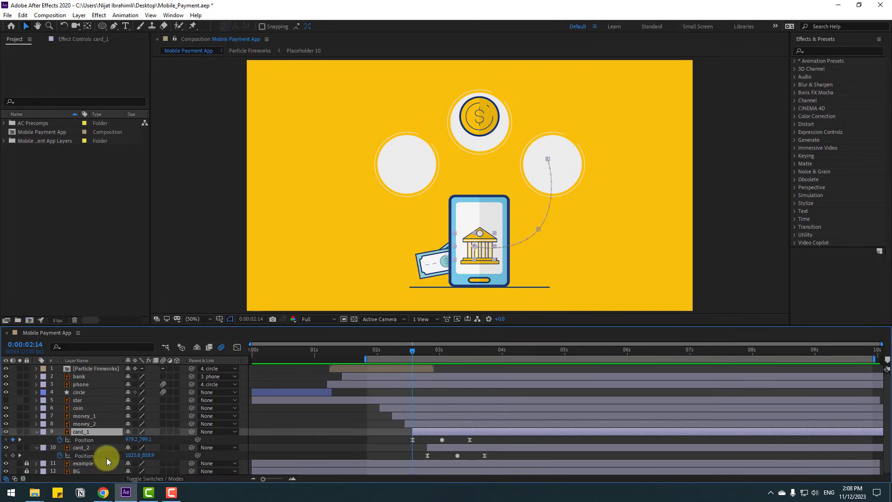
key(shift+r)
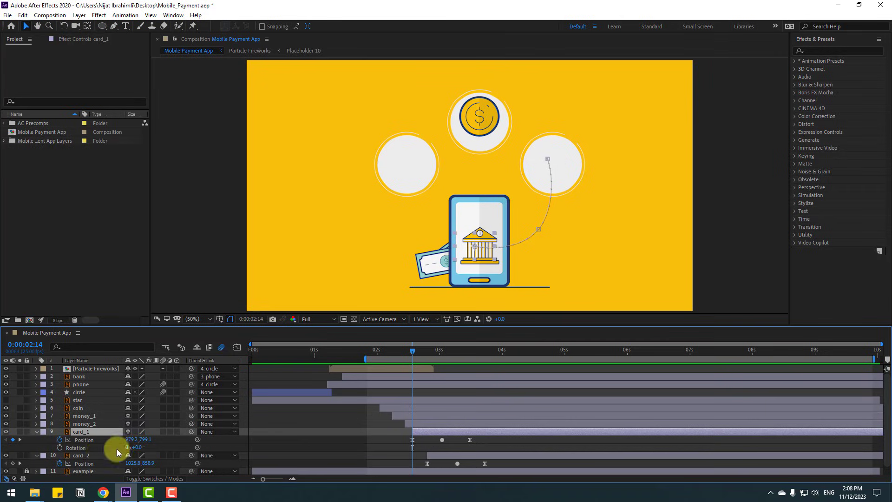
click(60, 448)
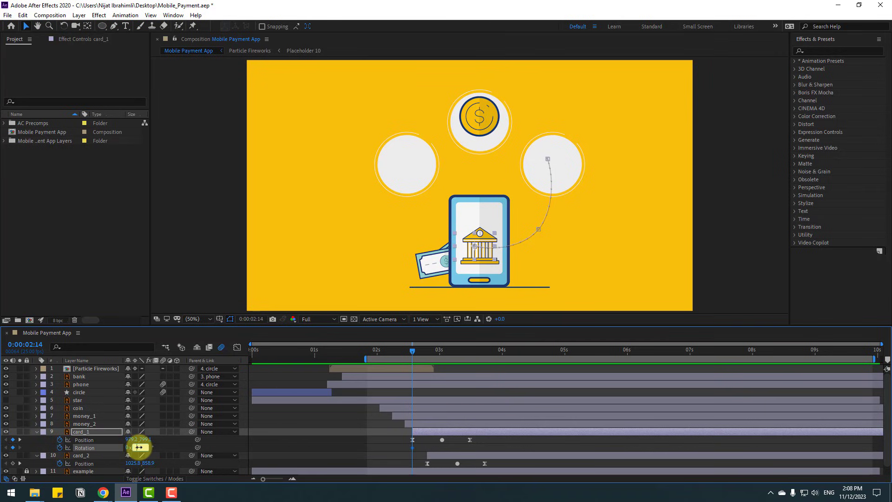
drag(139, 447, 135, 447)
drag(421, 350, 469, 352)
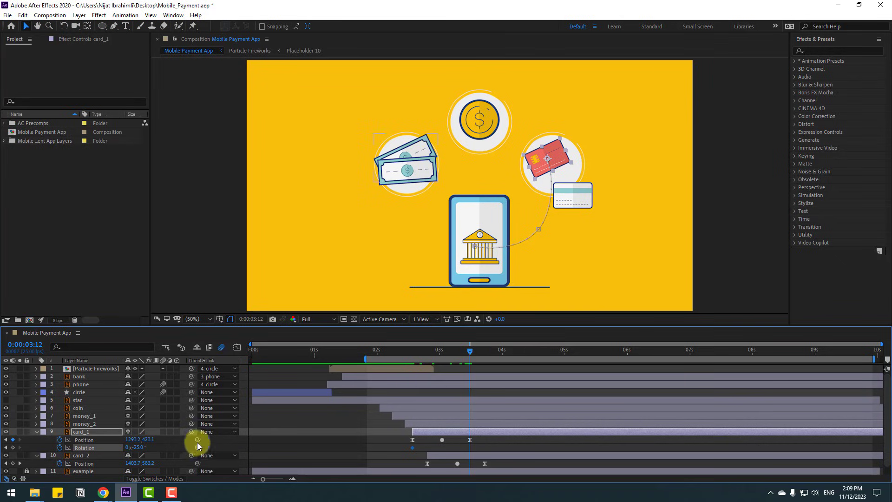
drag(136, 447, 498, 442)
Set card_1's Rotation to 45° at 0:00:02:14 and preview the spin
mouse_move(396, 350)
mouse_down()
mouse_move(462, 348)
mouse_move(412, 353)
mouse_up()
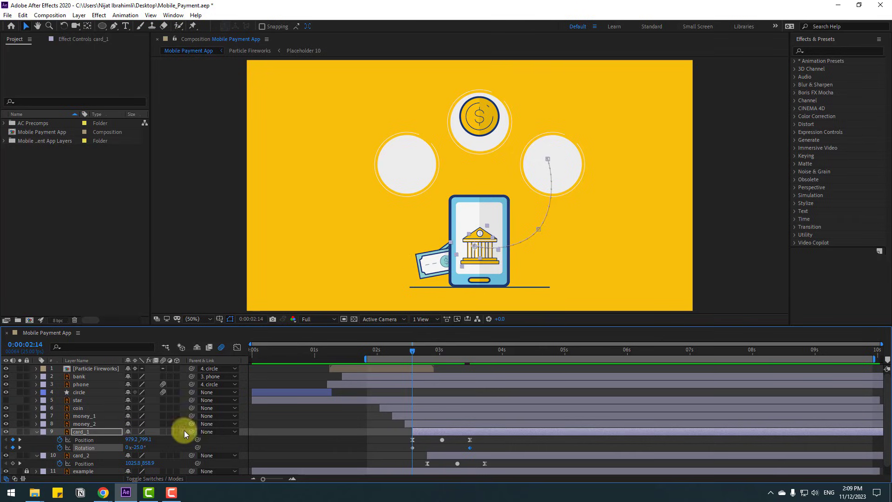
click(142, 448)
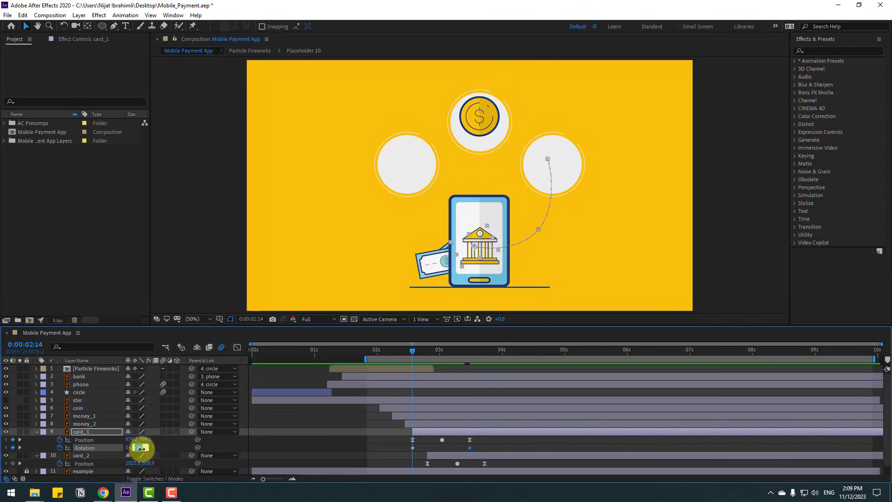
text(45)
key(Return)
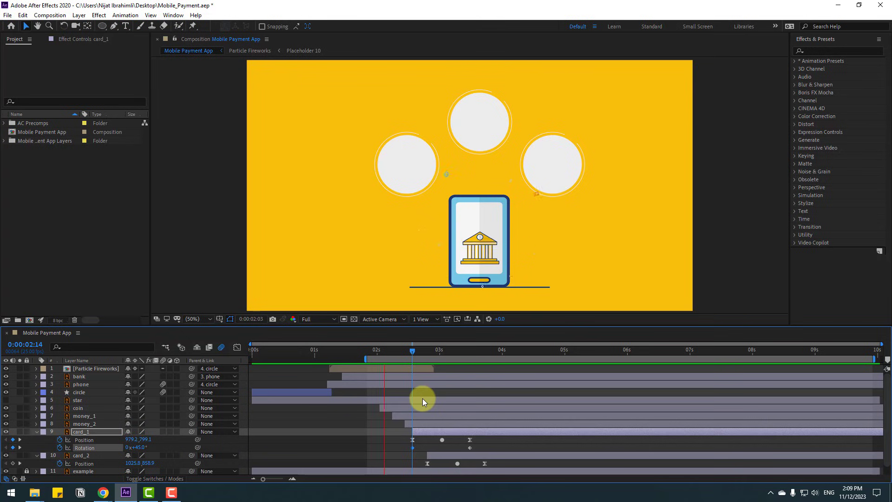
key(space)
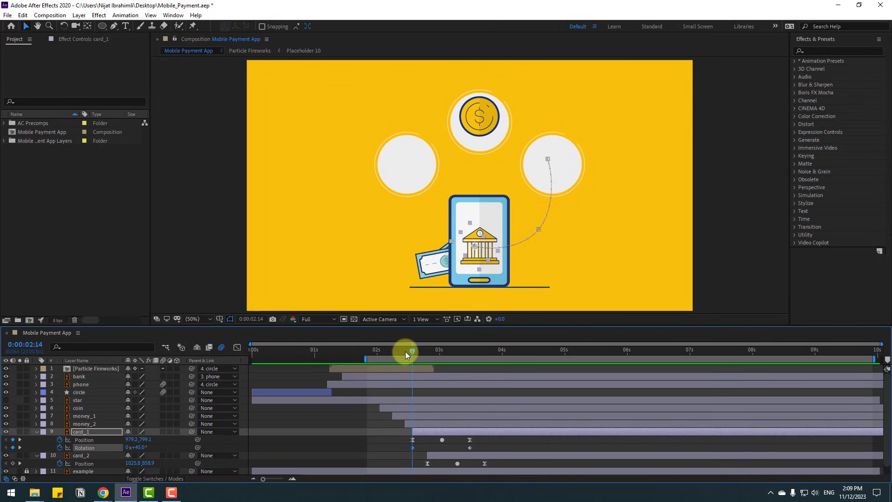
Delay card_1's first Rotation keyframe to about 0:00:02:21 and preview the result
drag(405, 351, 442, 349)
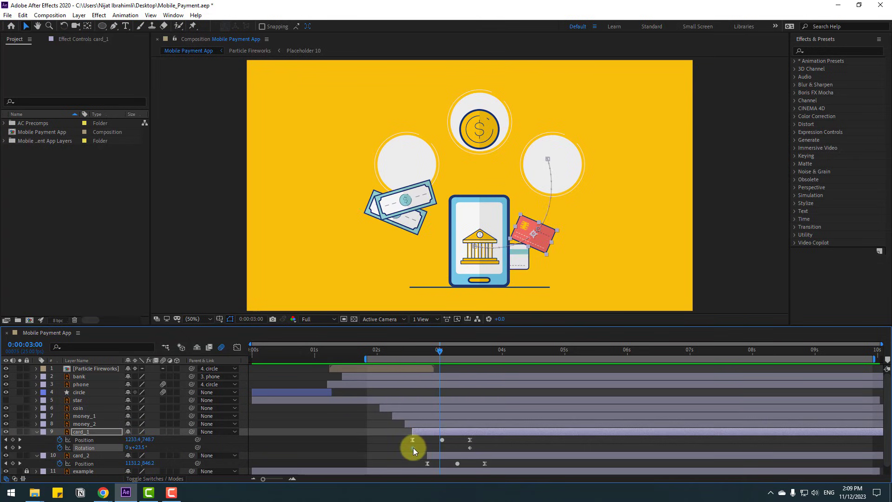
drag(414, 447, 429, 447)
key(space)
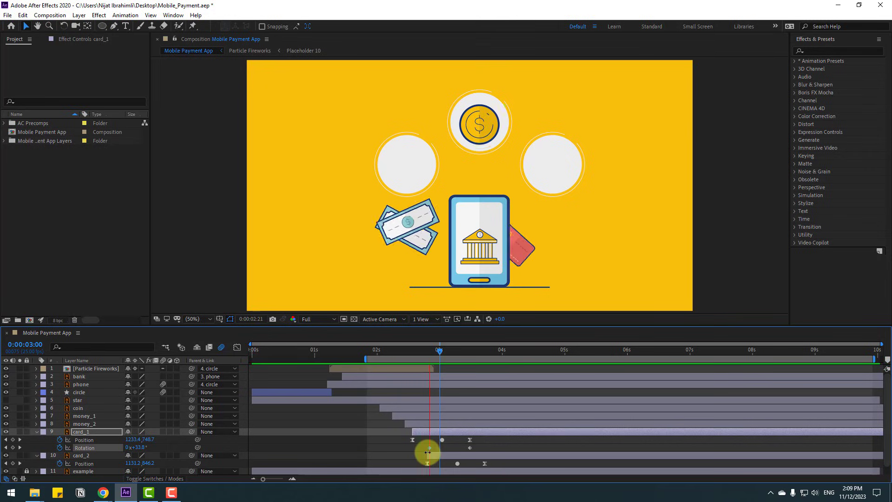
Add a Rotation keyframe of 35° to card_2 at 0:00:02:20
click(439, 458)
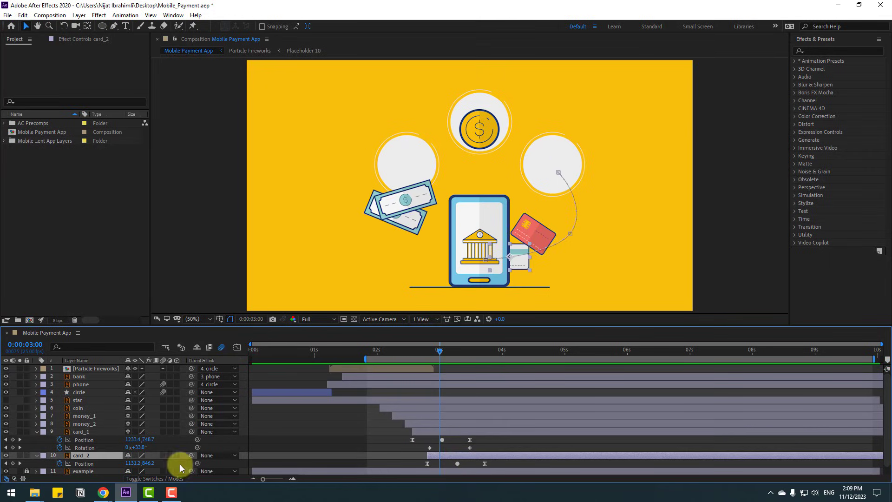
scroll(431, 360, down, 1)
click(428, 351)
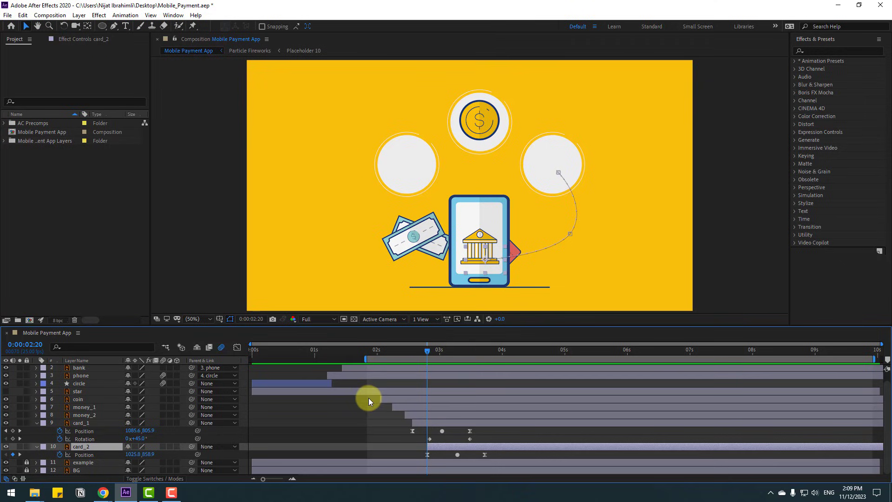
key(alt+shift+r)
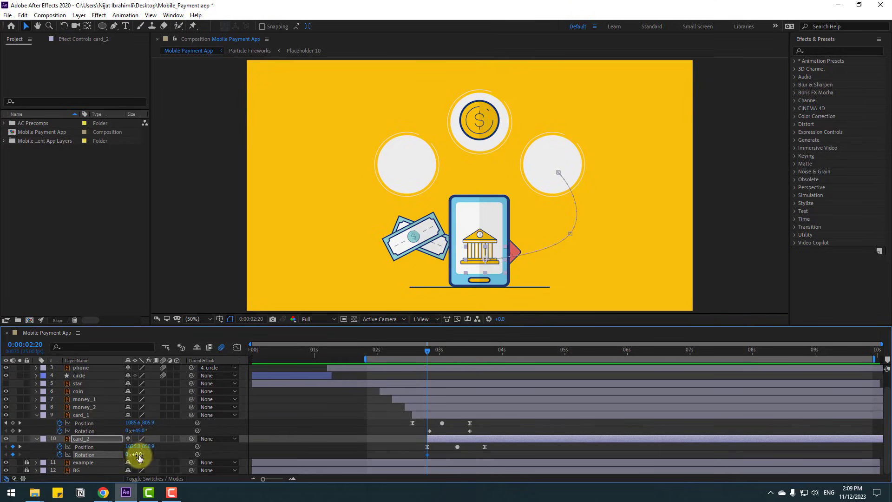
click(140, 455)
text(-)
text(2)
key(Return)
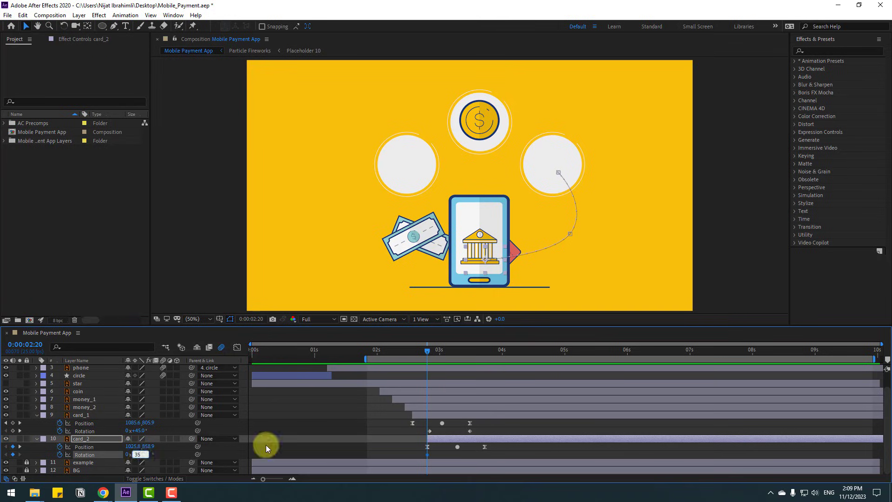
Keyframe card_2's Rotation at -20° at 0:00:03:08 and at 0° at 0:00:03:18
drag(436, 351, 460, 352)
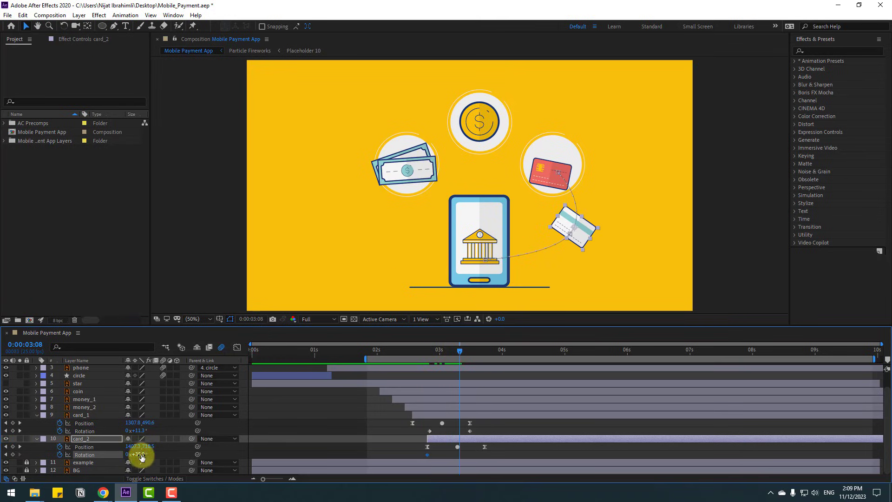
drag(140, 455, 114, 458)
drag(461, 352, 485, 351)
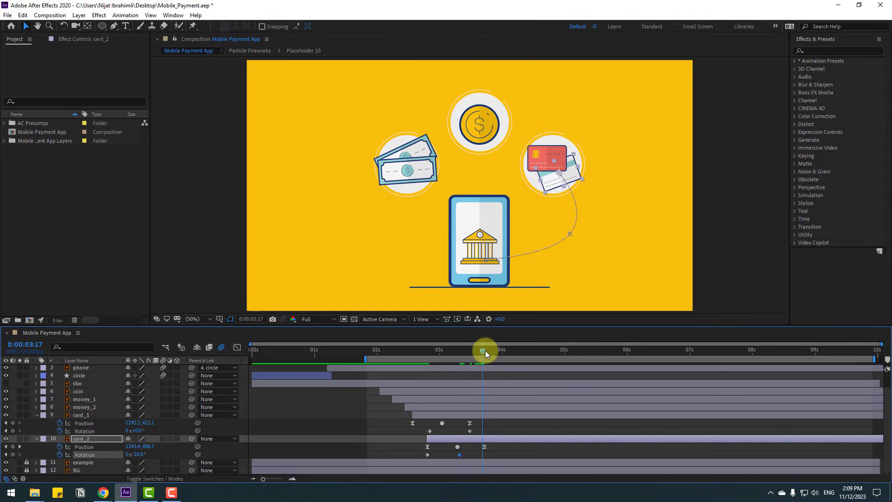
key(ctrl+v)
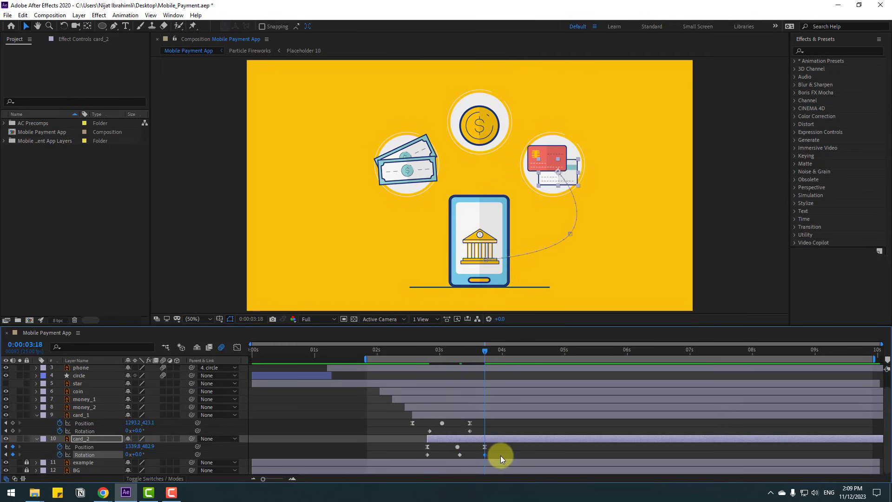
Apply Easy Ease to all three of card_2's Rotation keyframes and preview the card motion
right_click(428, 455)
mouse_move(469, 448)
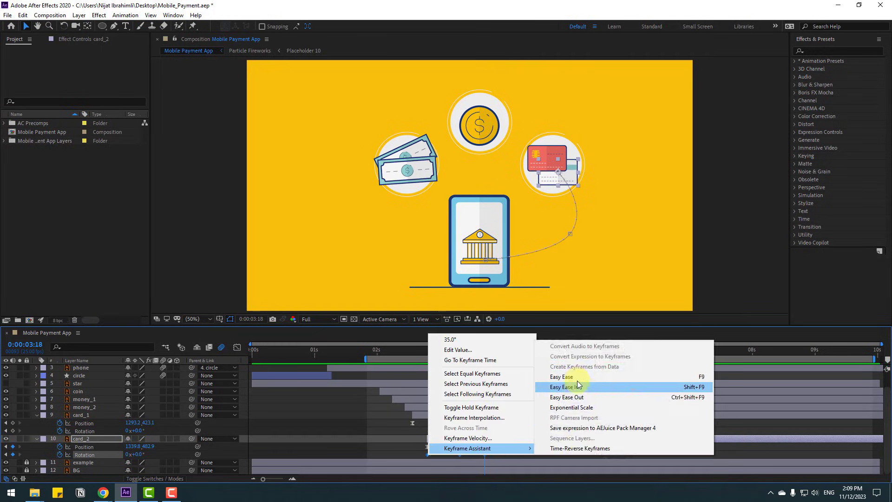
click(567, 392)
key(space)
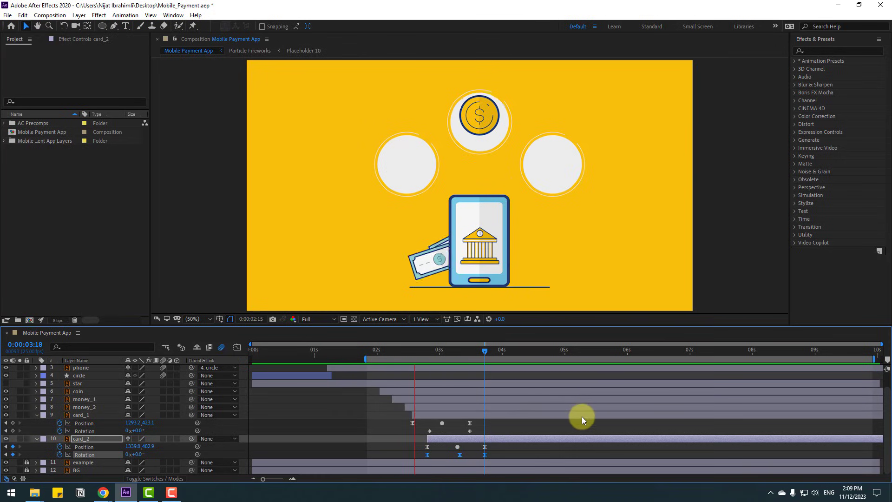
key(space)
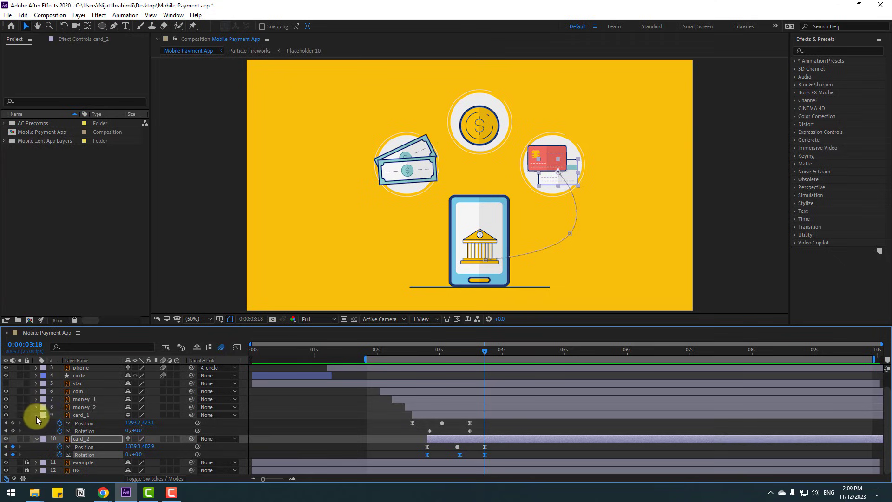
Collapse both card layers, shift card_1 and card_2 together about four frames earlier, and preview the motion
scroll(36, 417, up, 1)
click(37, 423)
click(37, 423)
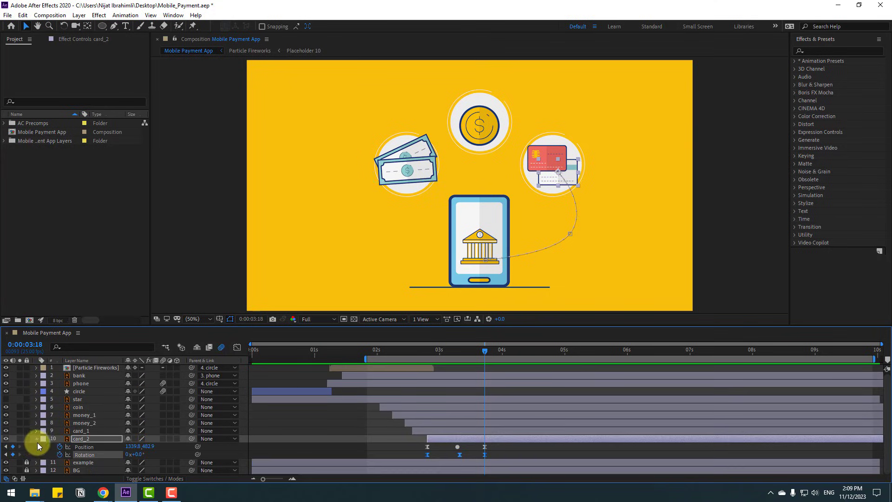
shift+click(82, 432)
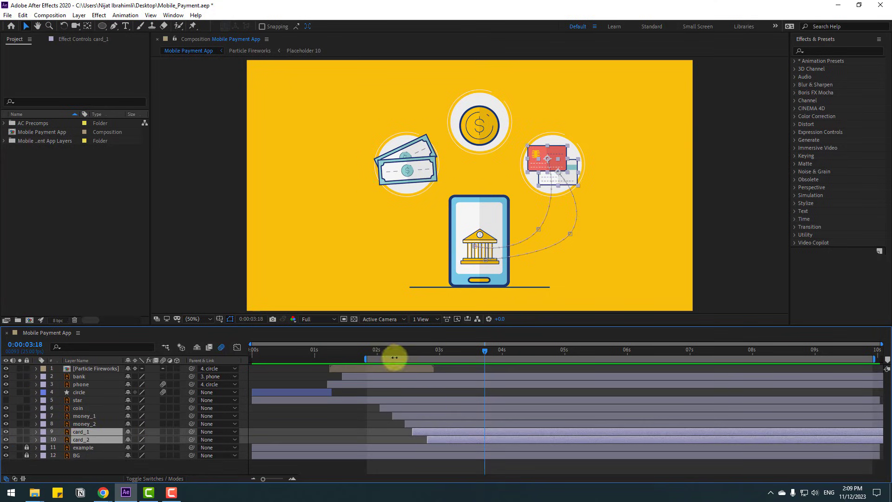
drag(399, 353, 426, 352)
drag(432, 436, 426, 430)
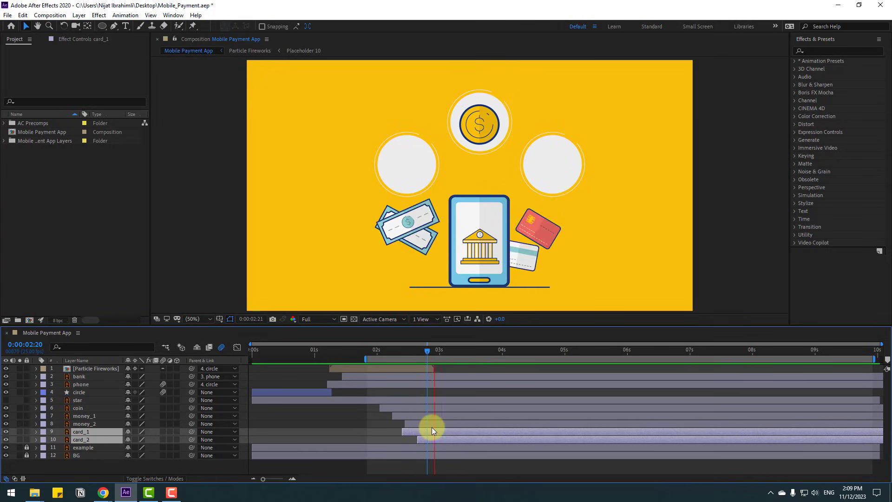
Unlock and solo the example layer with the time at 0:00:04:05, and deselect all layers
drag(432, 353, 515, 352)
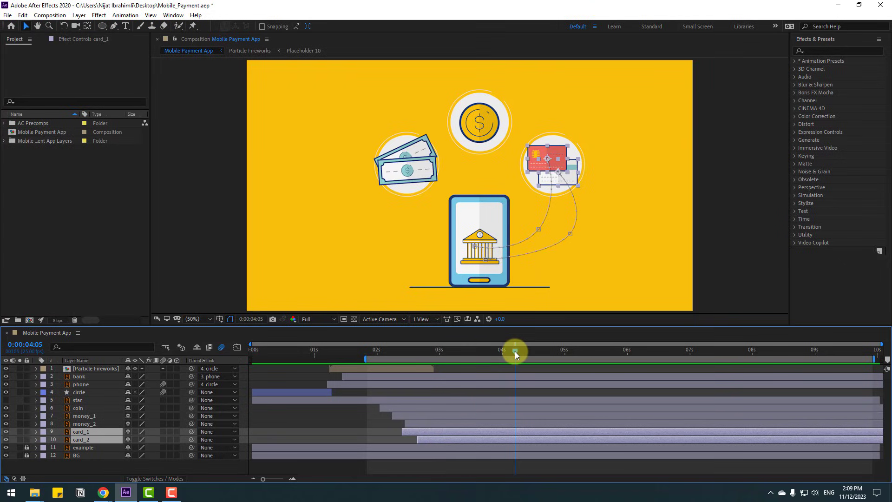
click(99, 466)
click(27, 448)
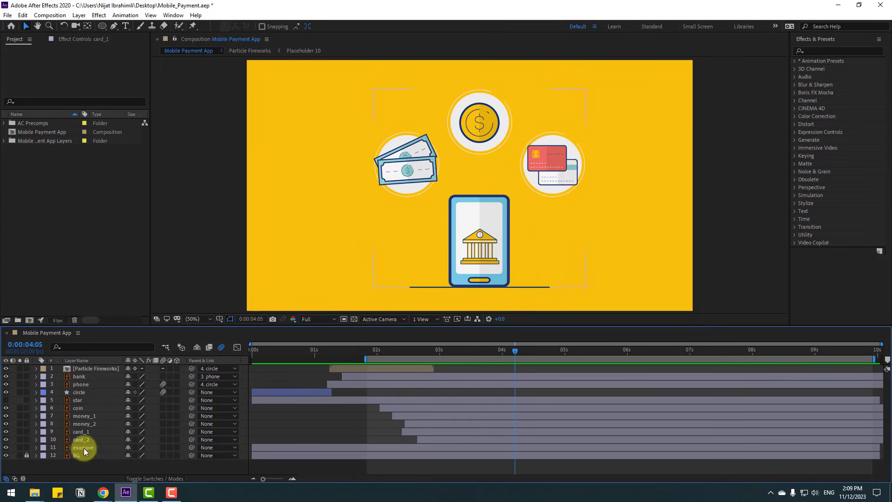
click(84, 448)
click(20, 447)
key(F2)
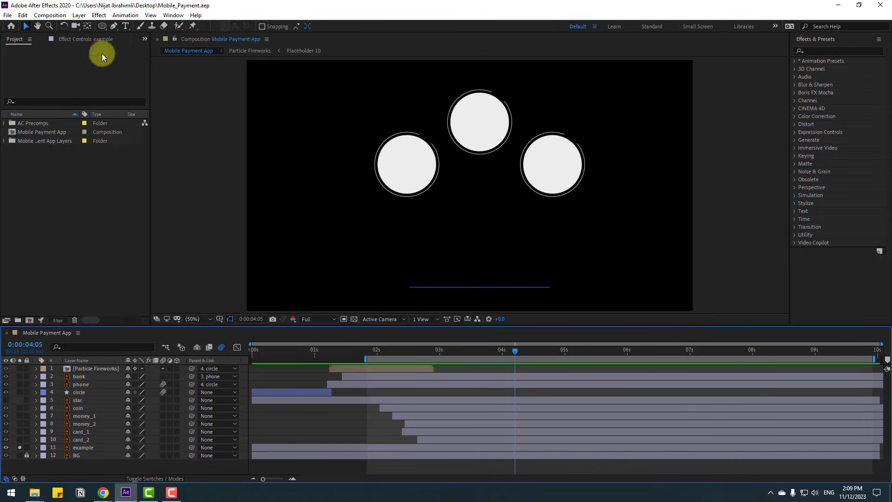
Draw a circle matching the size of the white circle behind the banknotes, and undo its move onto that circle
drag(100, 29, 130, 49)
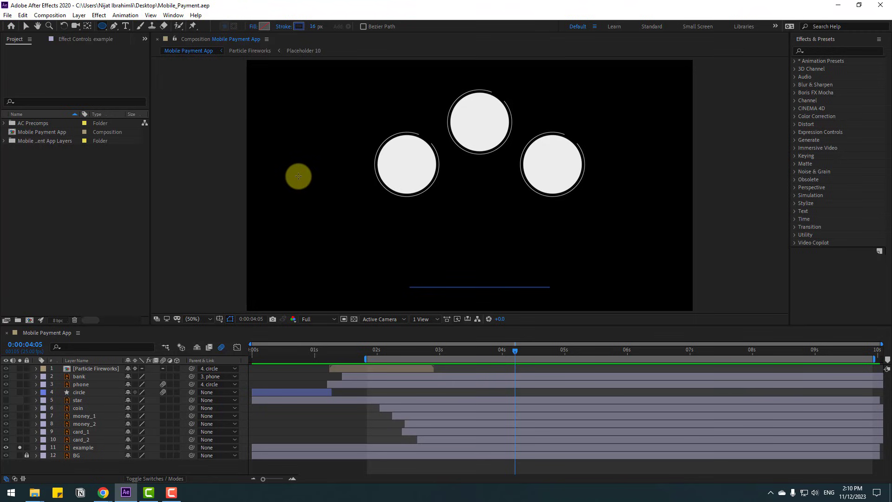
drag(297, 175, 419, 183)
key(v)
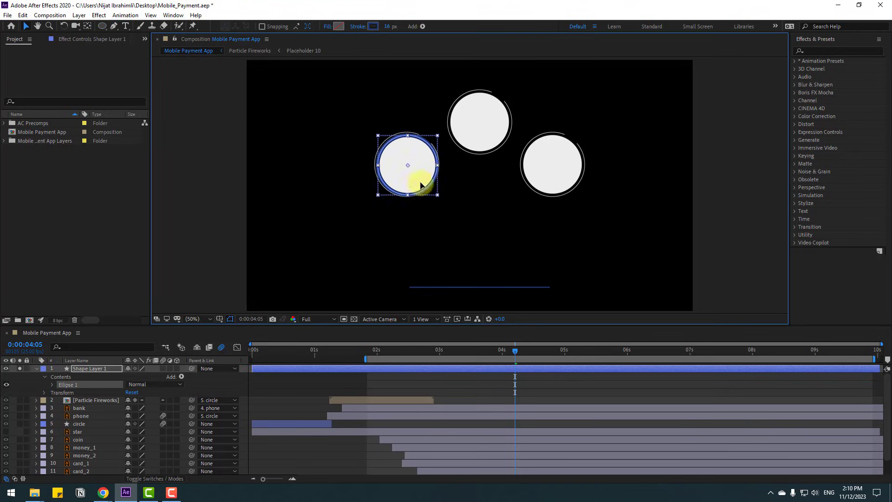
key(ctrl+z)
Set the new circle's stroke width to 0 px and its fill colour to white (FFFFFF)
click(387, 26)
text(0)
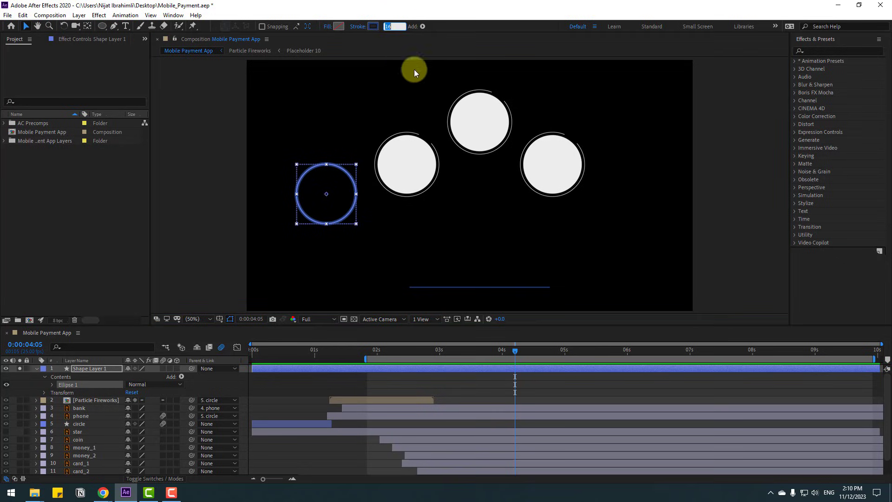
key(Return)
click(338, 27)
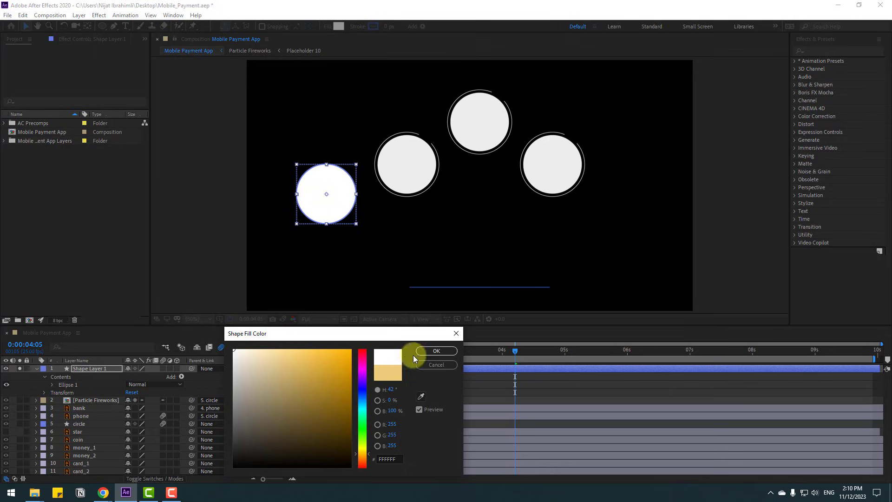
click(425, 352)
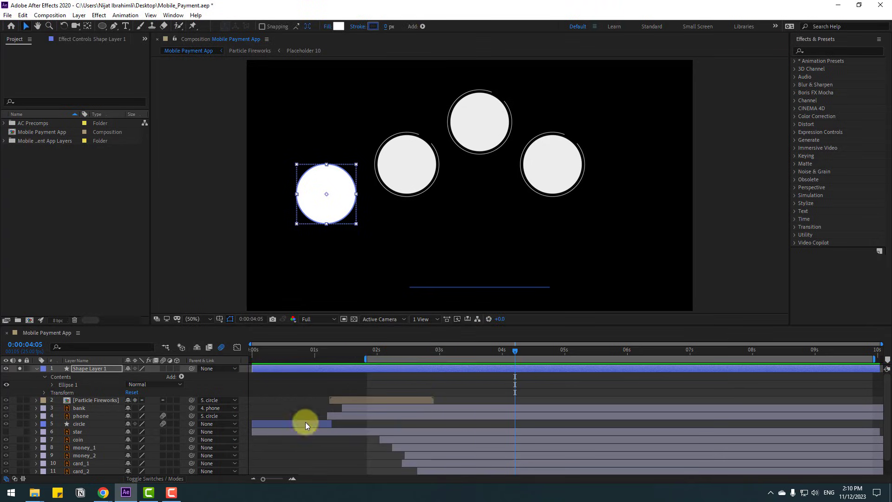
Select Shape Layer 1 and centre its anchor point within the circle
click(297, 370)
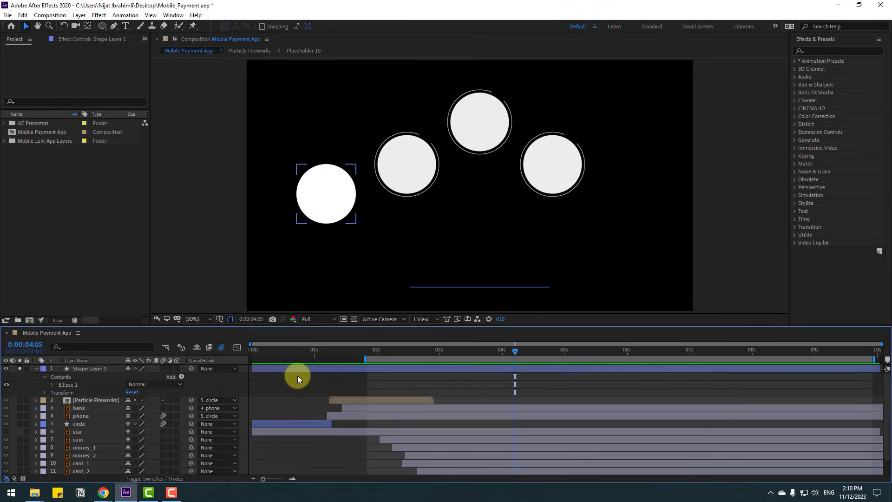
double_click(88, 28)
click(26, 27)
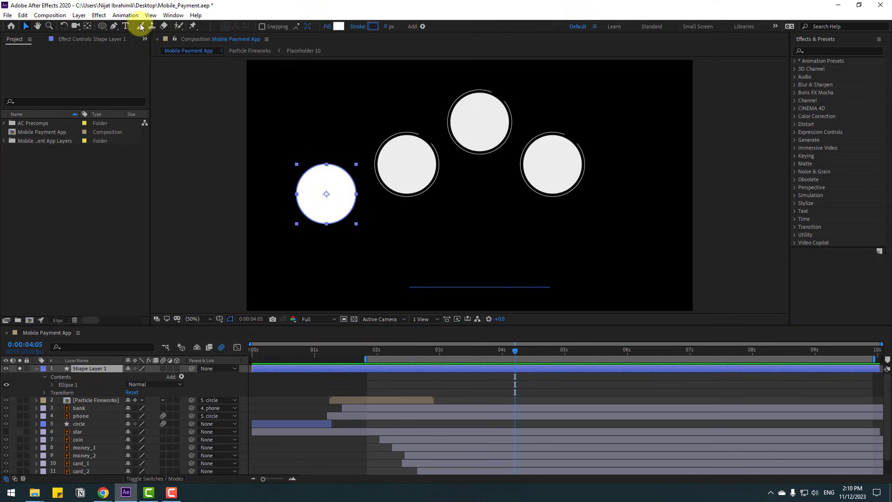
Apply Animation Composer 3's 2D layer preset Overshoot Scale From Anchor Point to Shape Layer 1 as its In transition
click(174, 15)
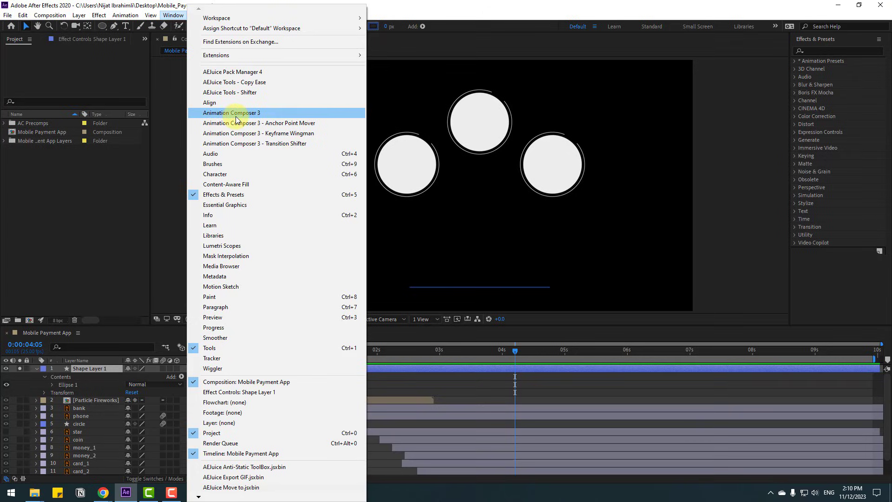
click(237, 115)
drag(273, 70, 317, 241)
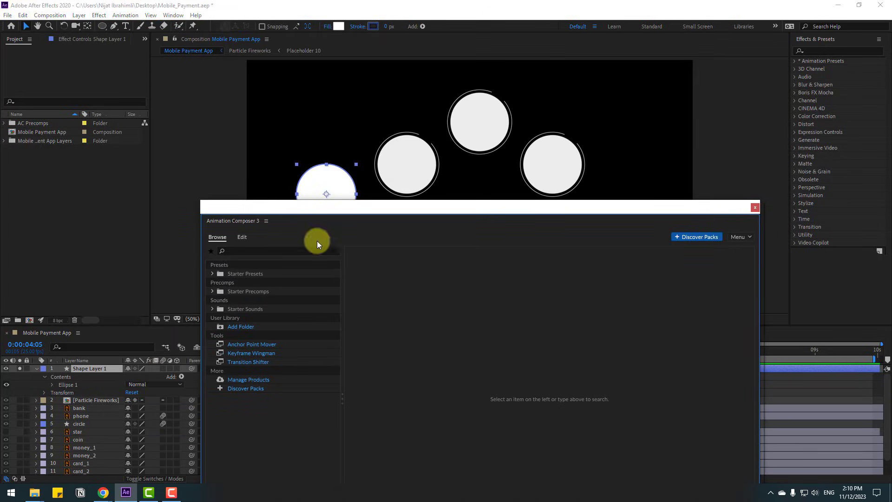
click(213, 273)
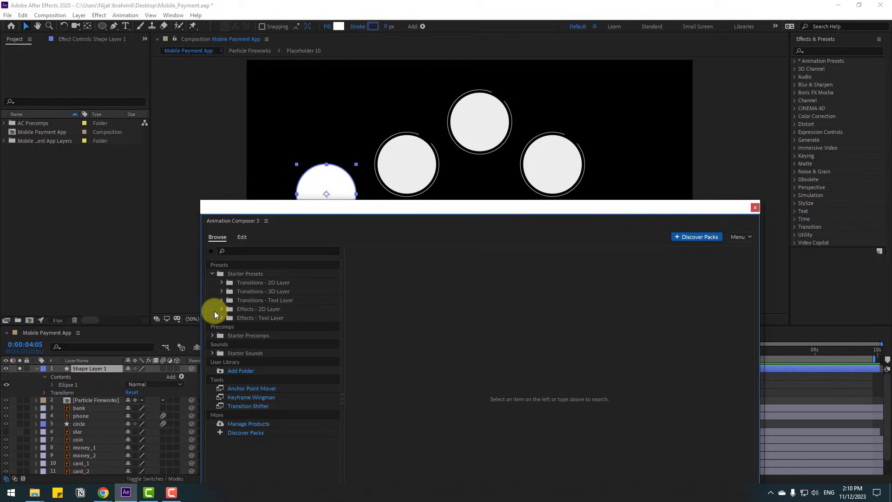
click(225, 281)
click(221, 281)
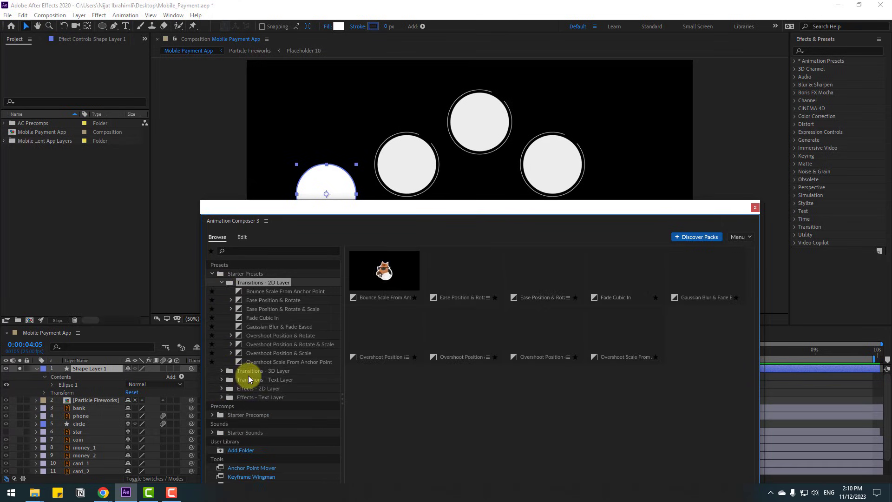
click(261, 362)
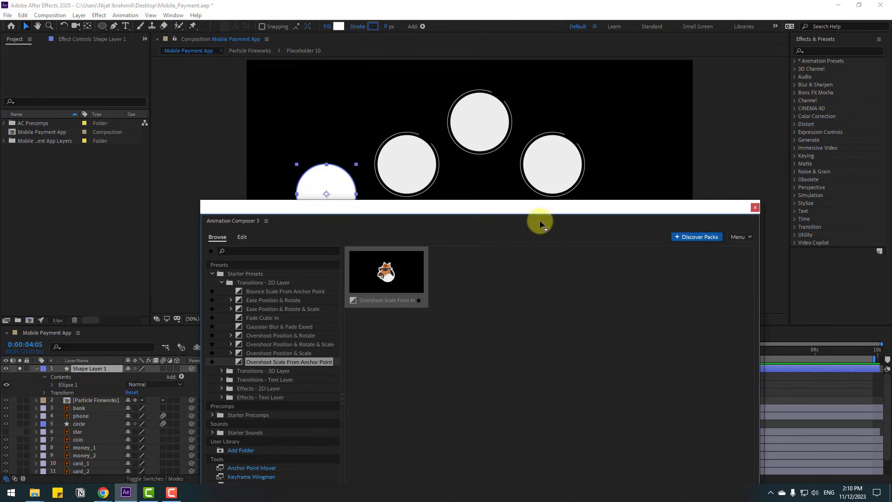
double_click(523, 203)
click(603, 376)
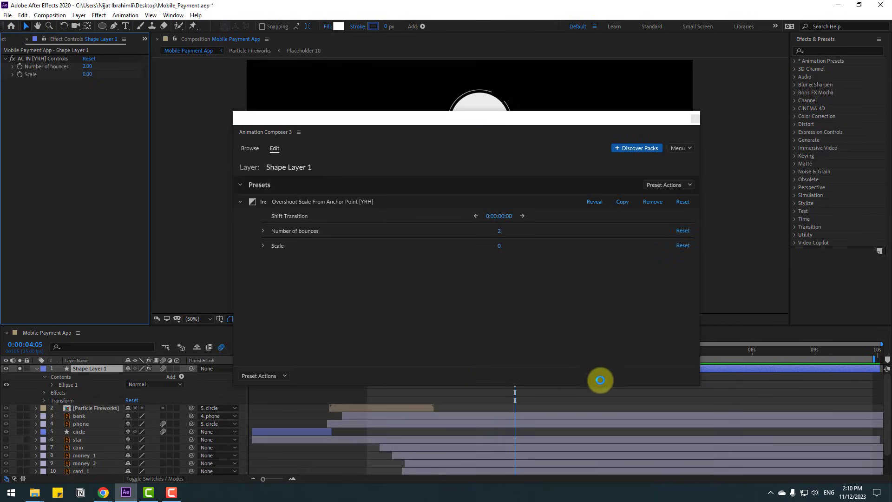
click(695, 119)
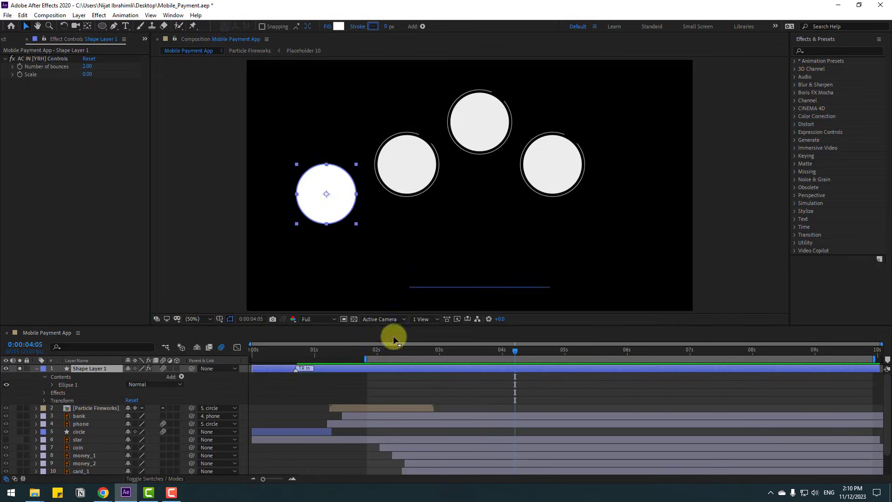
Start Shape Layer 1 at about 0:00:03:23 and place its circle over the leftmost white circle of the example
click(36, 368)
drag(295, 371, 503, 362)
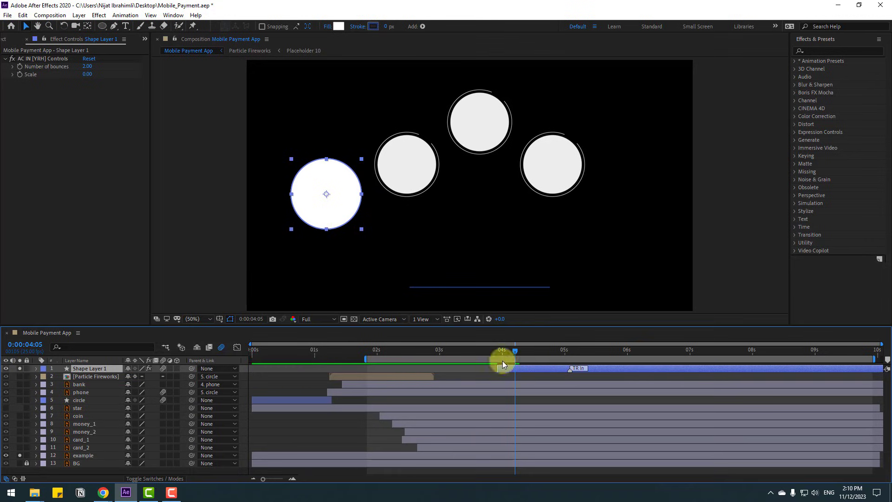
drag(324, 217, 404, 187)
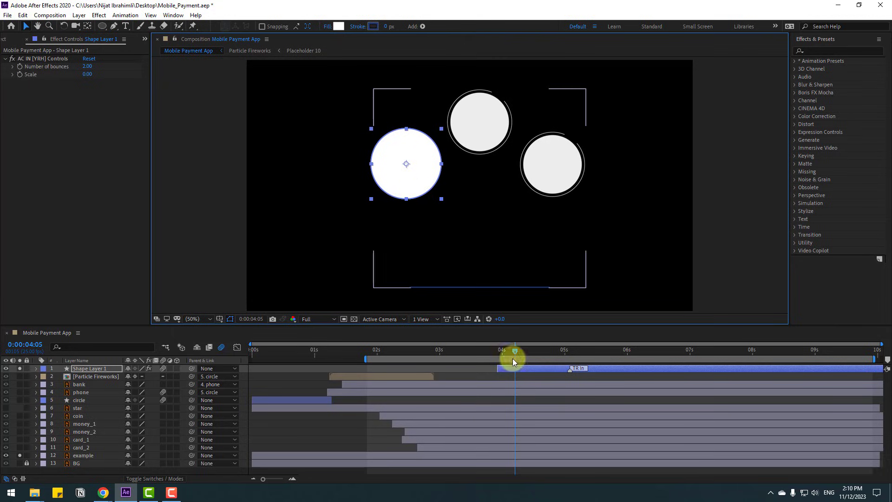
Delay Shape Layer 1's TR In marker to about 0:00:05:17 and preview with the work area starting at about 0:00:03:06
mouse_move(460, 351)
mouse_down()
mouse_move(548, 350)
mouse_move(607, 368)
mouse_up()
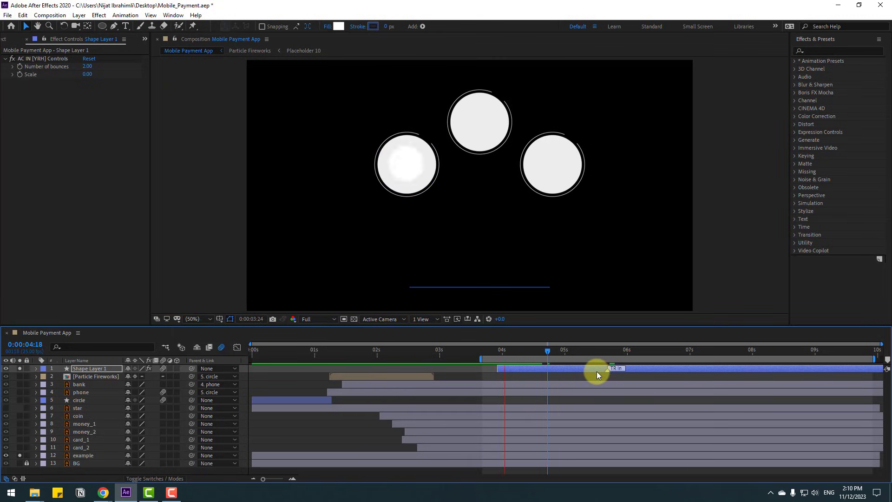
drag(479, 359, 455, 360)
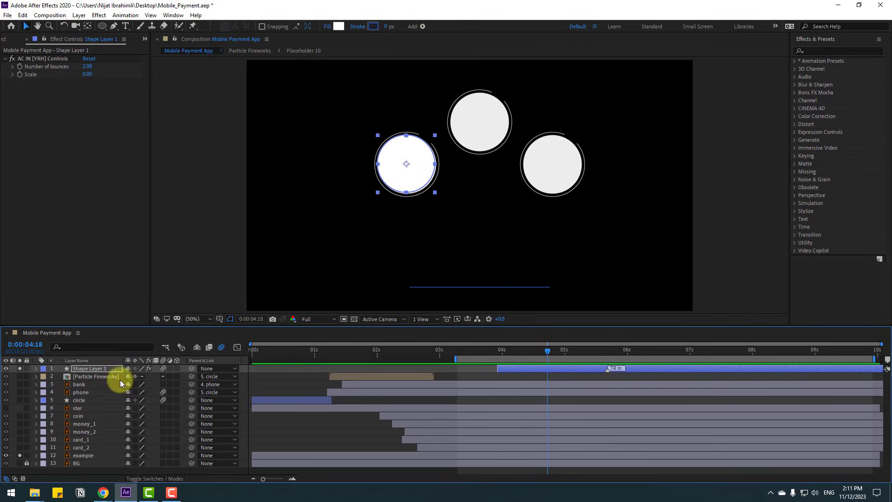
Duplicate Shape Layer 1 twice, place the copies over the example's other two white circles, and delete the example layer
key(ctrl+d)
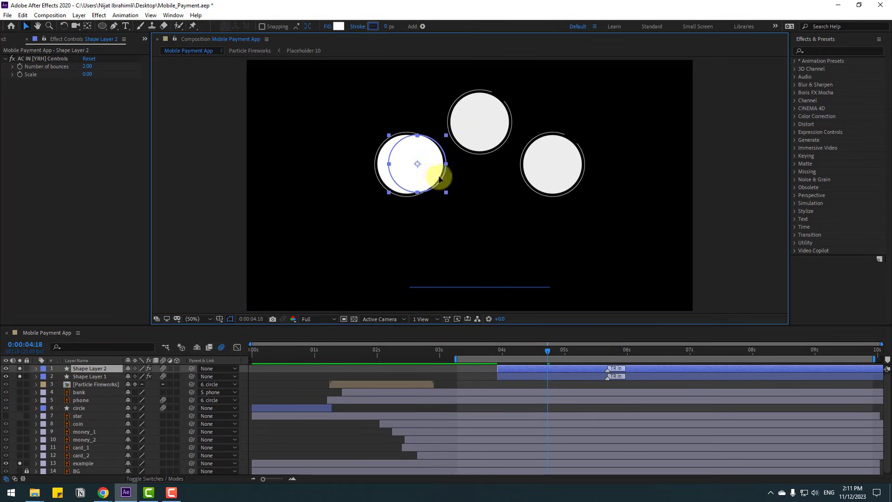
drag(435, 177, 559, 182)
key(ctrl+d)
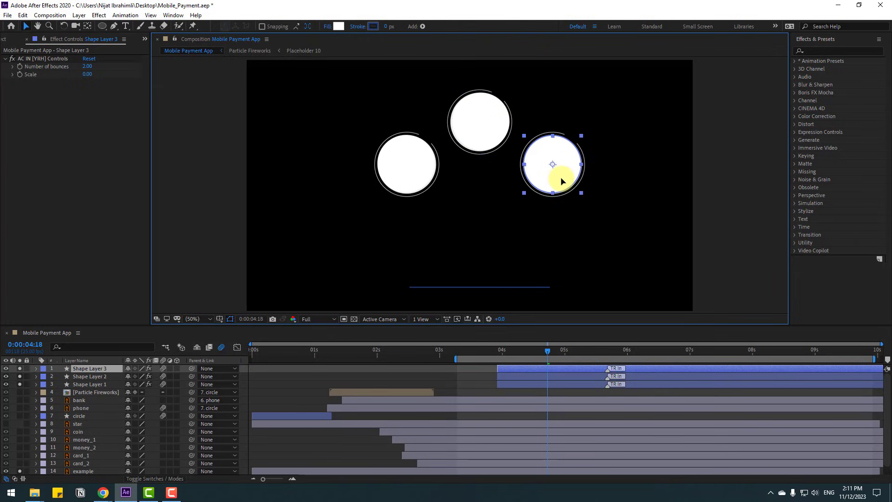
click(90, 469)
key(Delete)
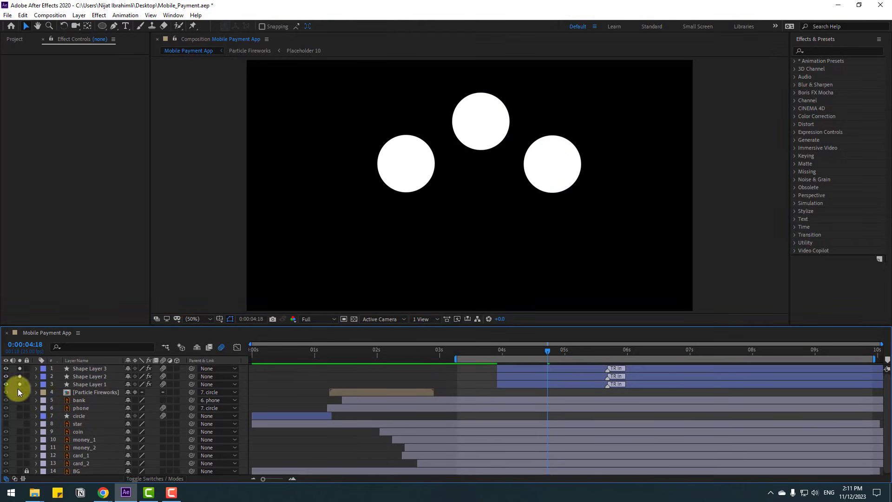
Turn off solo for the three circle layers and start Shape Layer 1 at about 0:00:02:24
mouse_move(441, 353)
mouse_down()
mouse_move(464, 350)
mouse_move(455, 353)
mouse_up()
drag(501, 384, 452, 383)
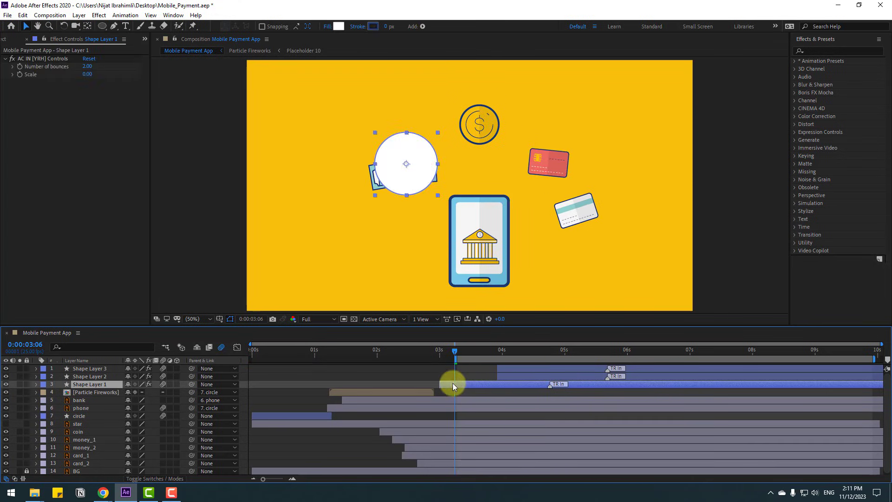
drag(409, 352, 467, 351)
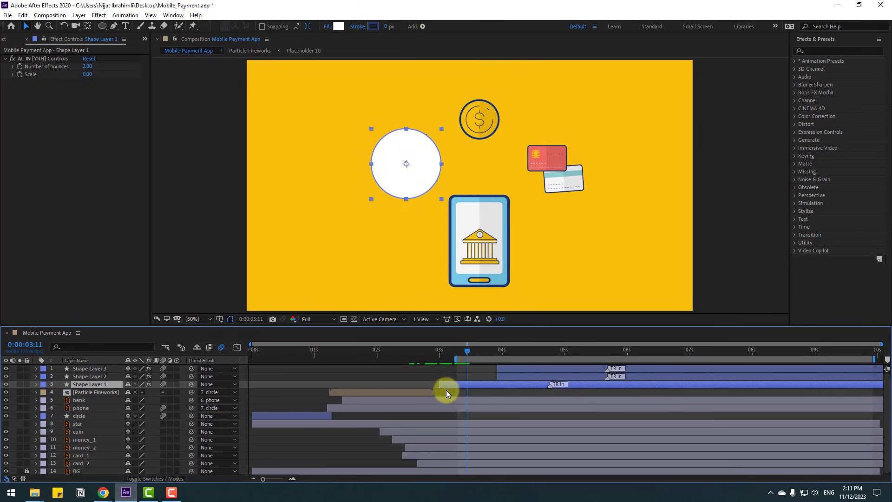
drag(455, 389, 453, 389)
Move Shape Layers 1, 2 and 3 below card_2 in the layer stack, directly above BG
ctrl+click(90, 377)
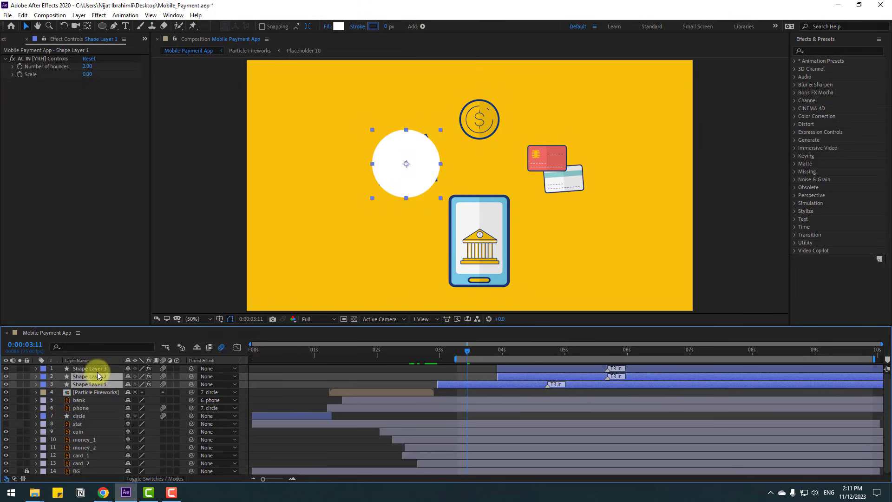
ctrl+click(91, 369)
drag(104, 389, 99, 467)
click(477, 451)
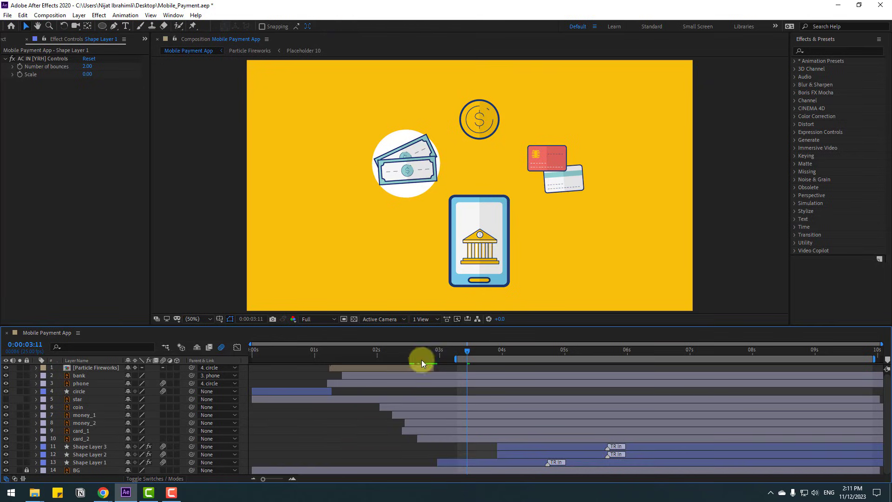
Begin the work area at about 0:00:02:08 and start Shape Layer 2 at about 0:00:02:09, as the coin rises
drag(422, 360, 398, 360)
drag(456, 351, 483, 351)
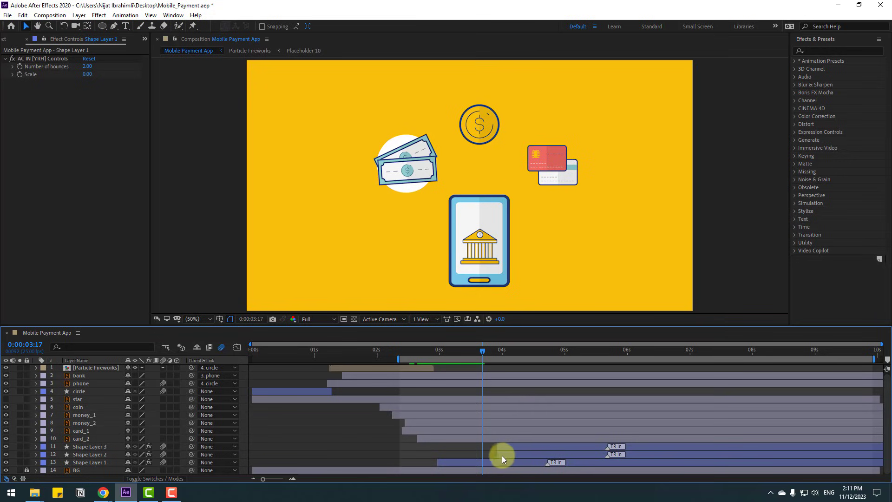
drag(506, 456, 420, 459)
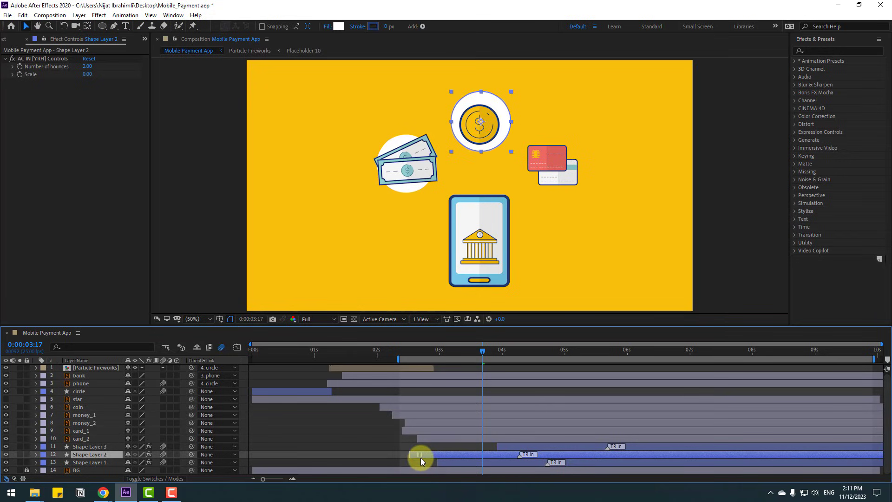
drag(382, 350, 397, 364)
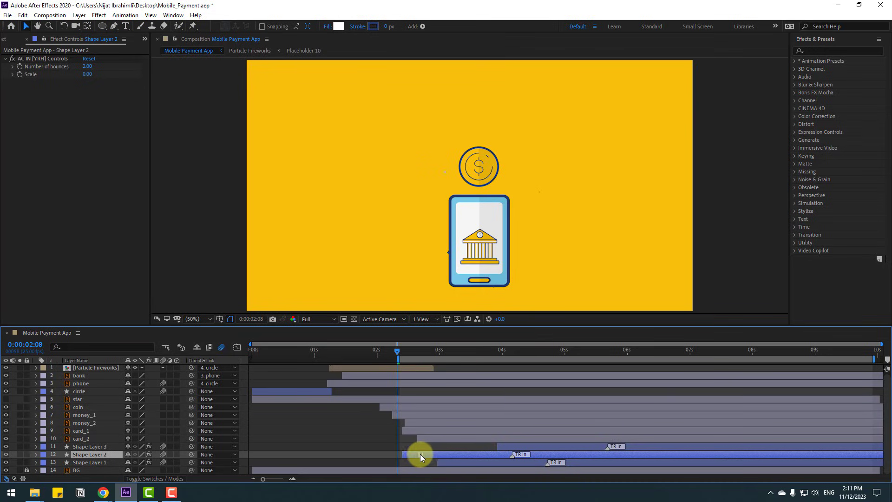
drag(421, 458, 418, 458)
Start Shape Layer 3 at about 0:00:03:02 and check how its circle appears behind the bank cards
drag(400, 346, 515, 358)
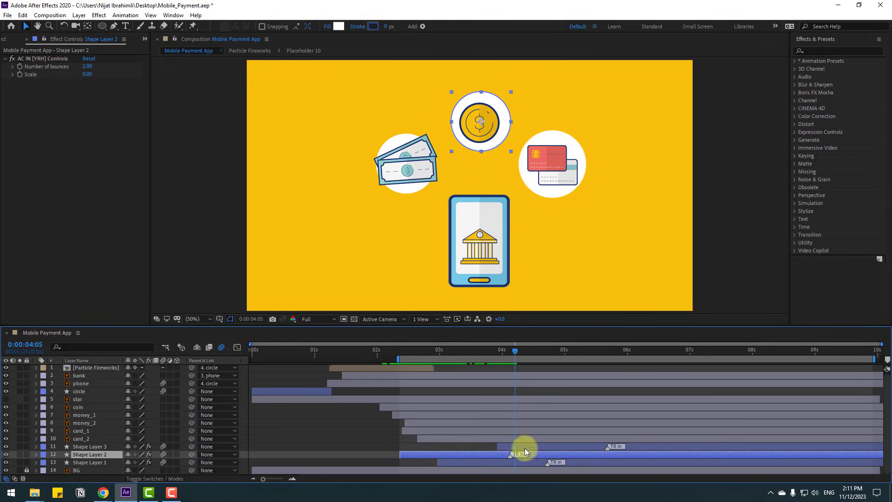
drag(524, 449, 472, 447)
drag(401, 359, 562, 364)
Centre Shape Layer 2's circle behind the coin and preview the animation
scroll(548, 158, up, 2)
drag(548, 157, 525, 213)
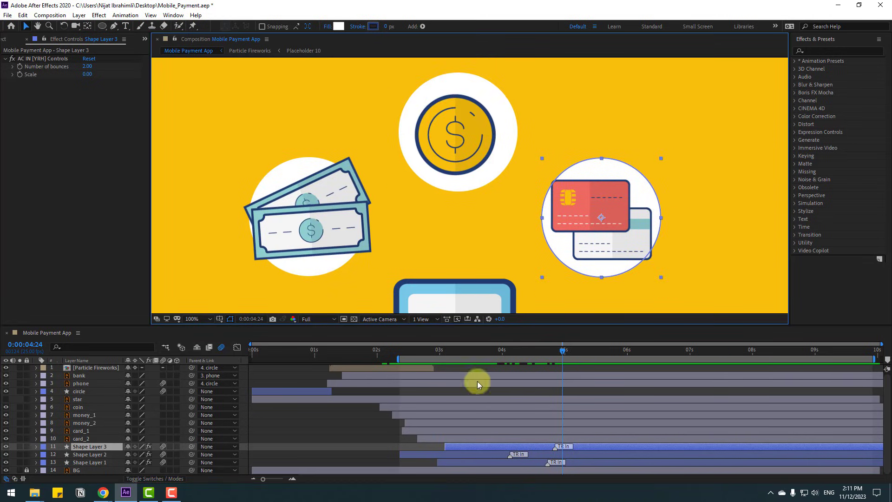
click(434, 455)
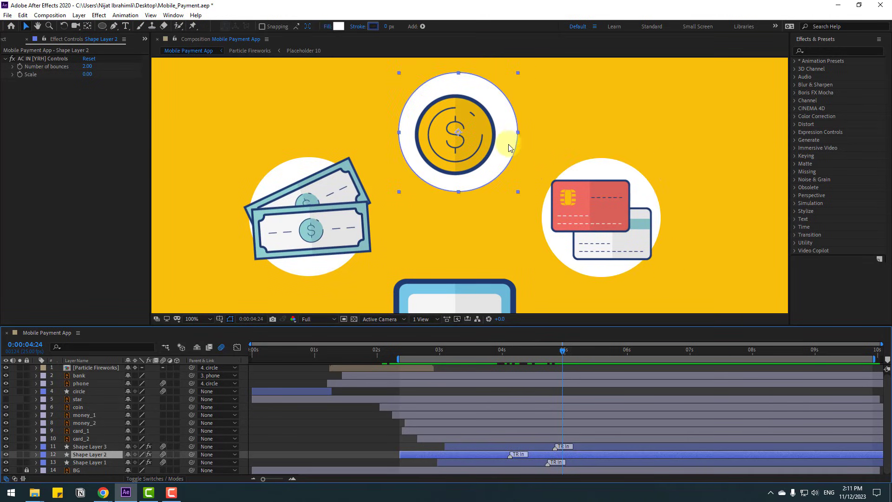
drag(514, 135, 510, 138)
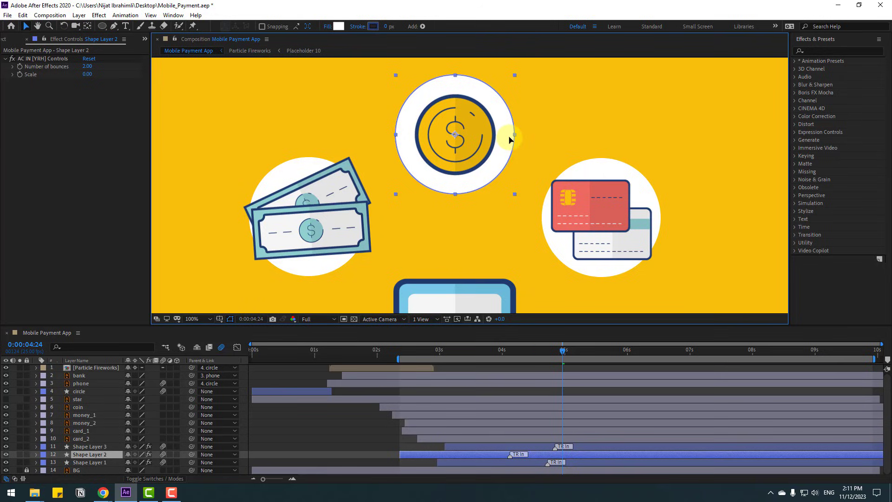
click(578, 354)
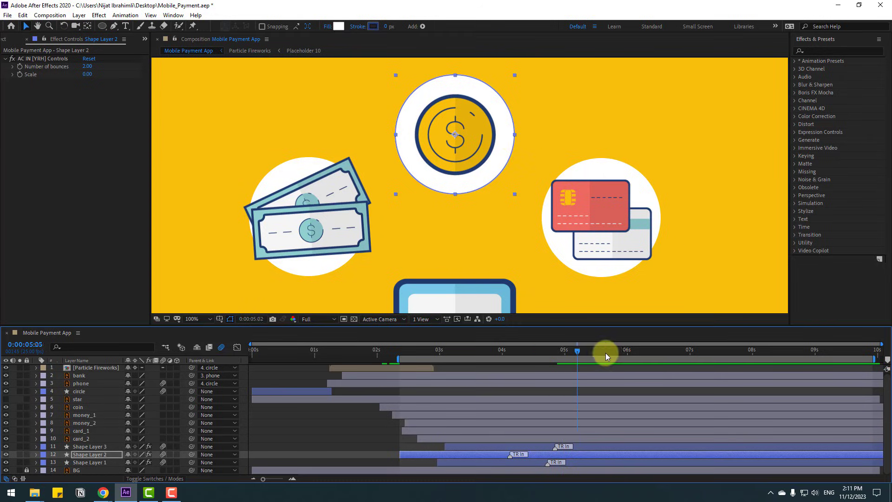
scroll(512, 264, down, 2)
click(333, 426)
key(space)
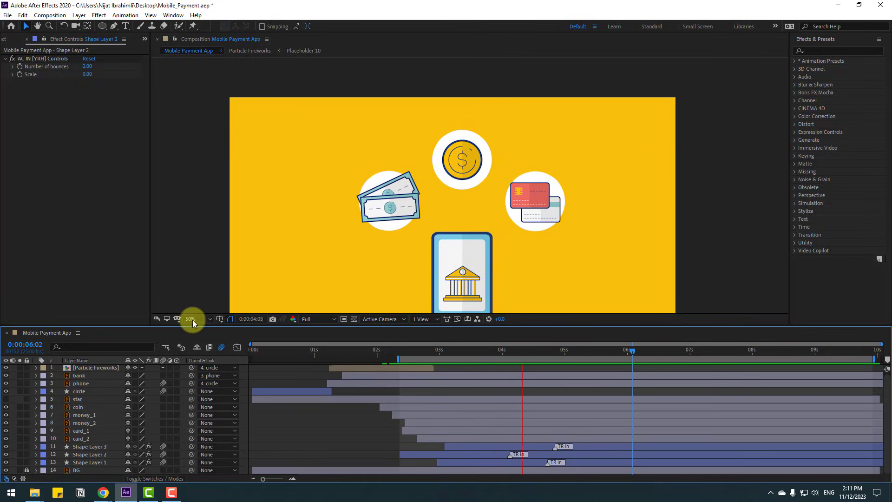
Set the stroke width of Shape Layers 1, 2 and 3 to 10 px
click(463, 462)
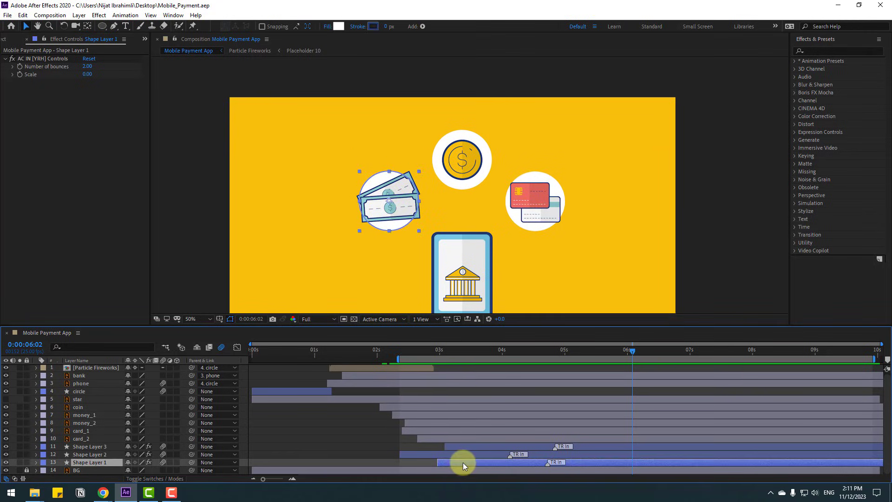
ctrl+click(445, 456)
ctrl+click(450, 448)
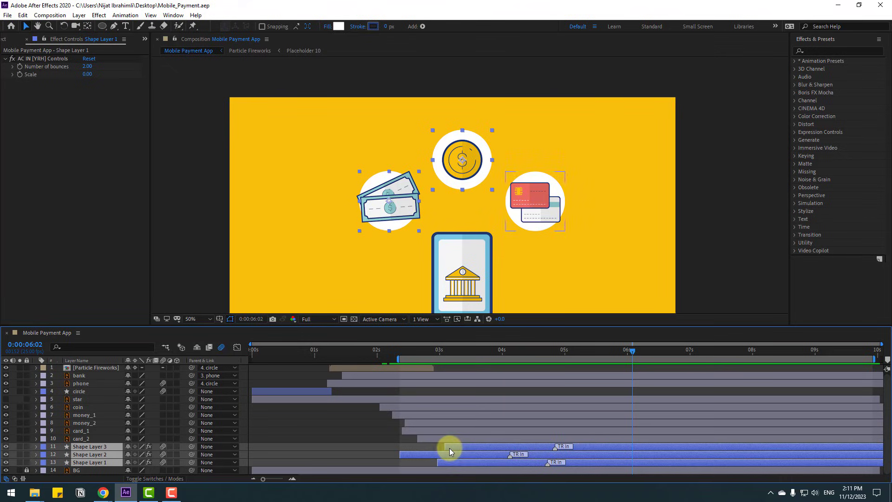
click(388, 26)
text(10)
key(Return)
Preview the outlined circles, with the work area set from 0:00:00:00 to about 0:00:05:20
click(343, 429)
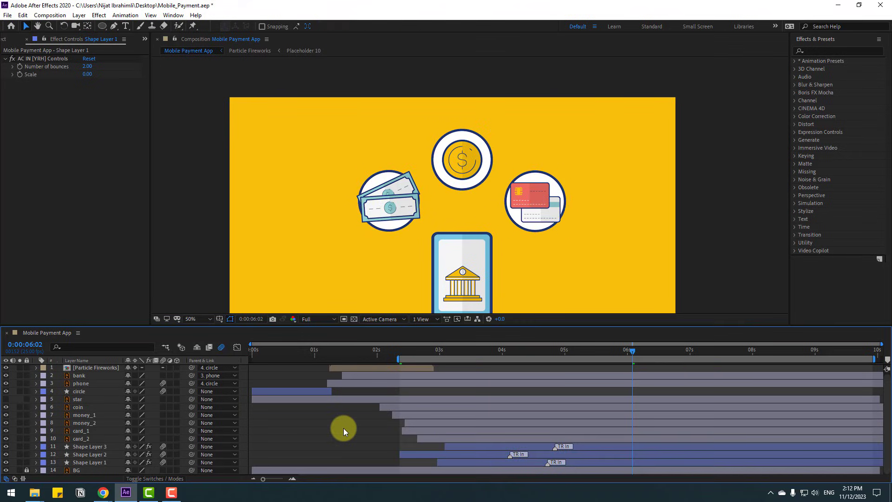
key(space)
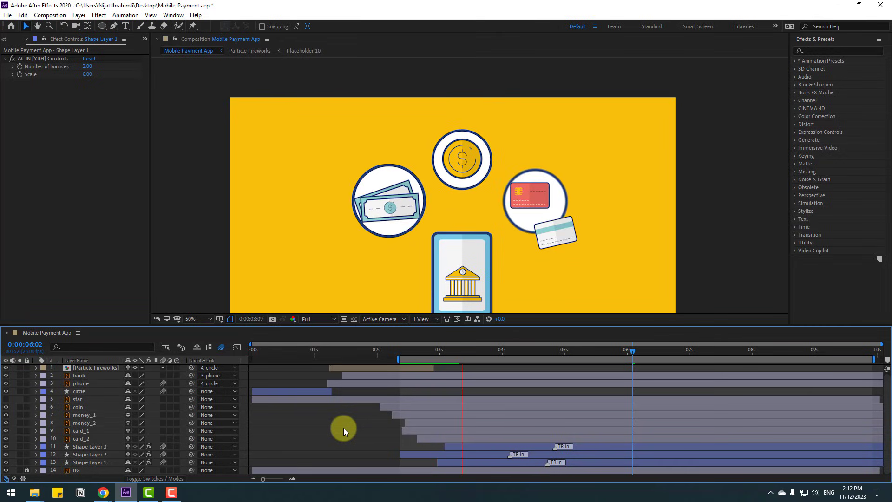
drag(524, 355, 390, 365)
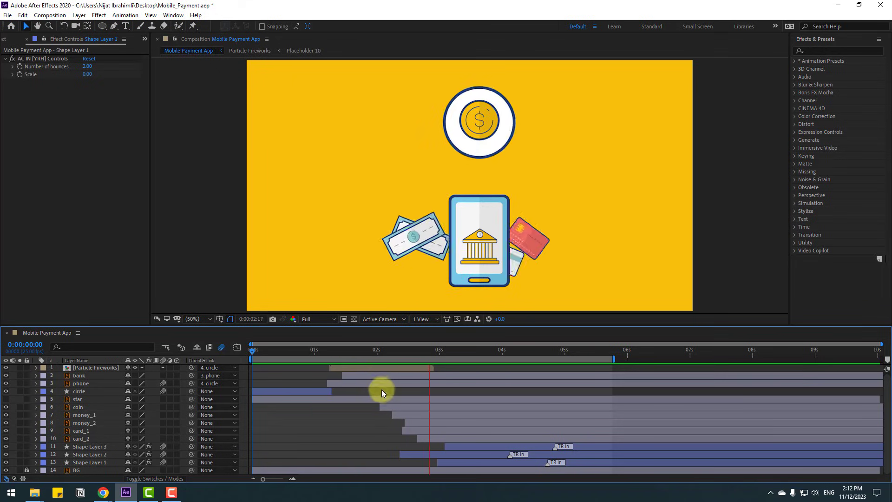
At 0:00:02:20, draw a horizontal line along the phone's base with the Pen tool and centre it beneath the phone
click(426, 352)
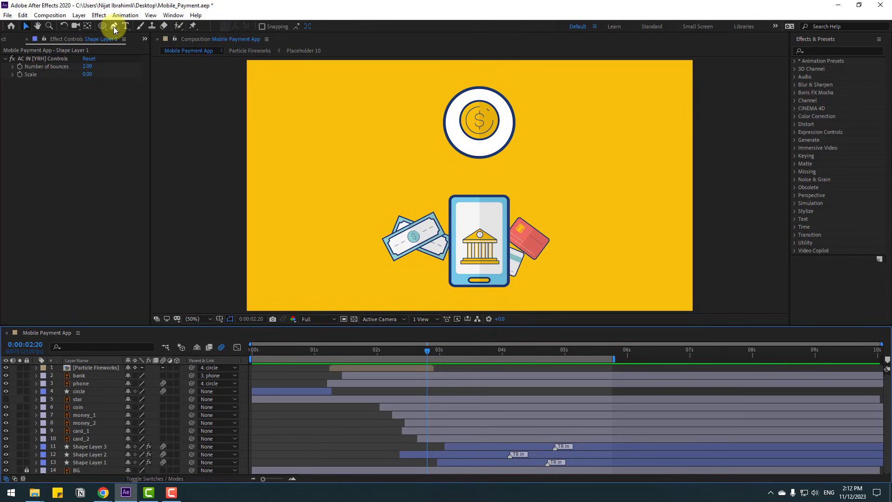
scroll(465, 186, down, 3)
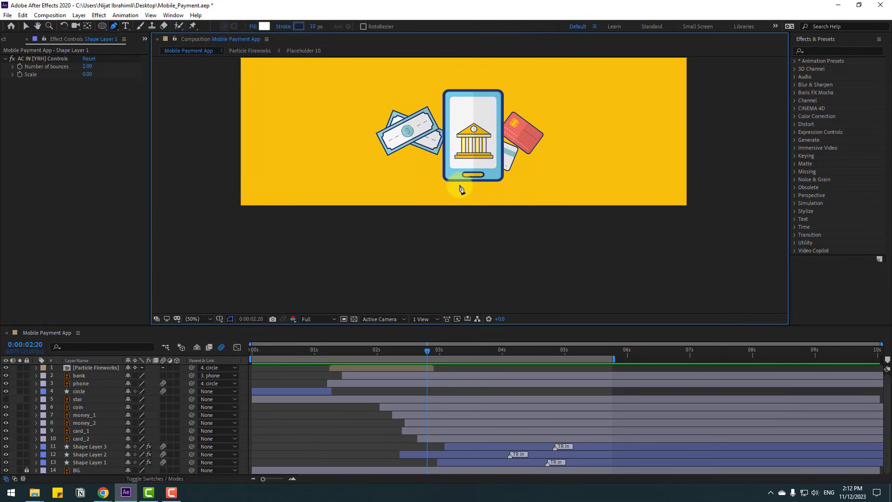
scroll(462, 187, up, 2)
key(g)
click(289, 196)
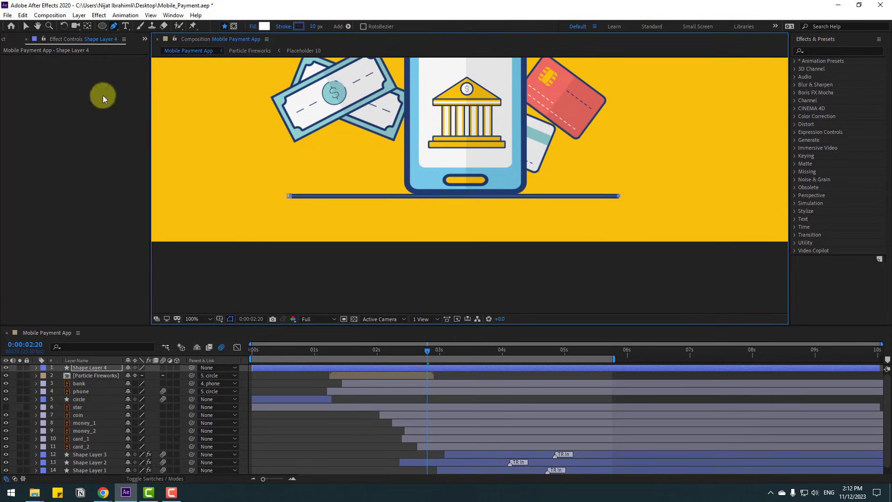
click(26, 26)
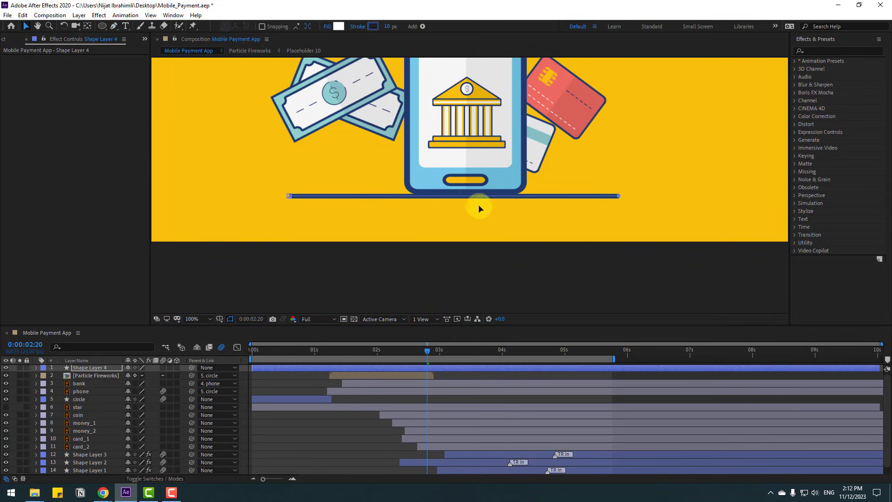
drag(480, 208, 494, 207)
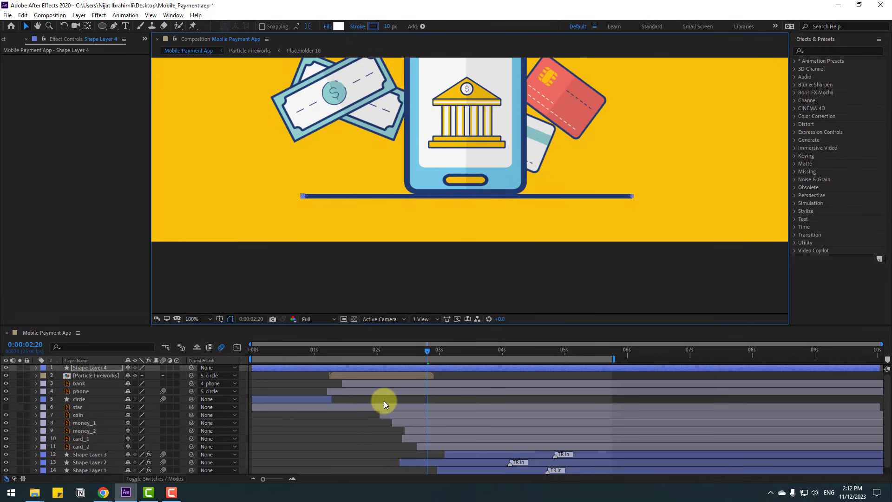
Add Trim Paths to the line on Shape Layer 4 and start the layer at 0:00:02:20
click(417, 26)
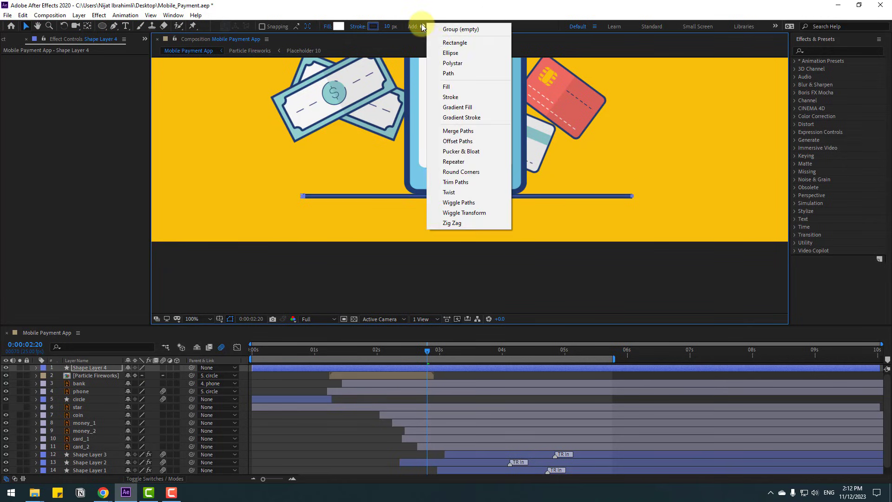
click(444, 184)
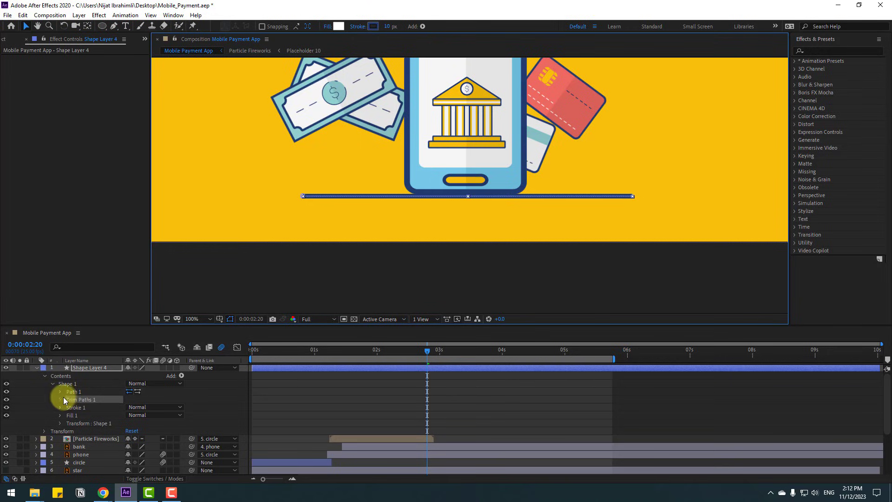
click(61, 400)
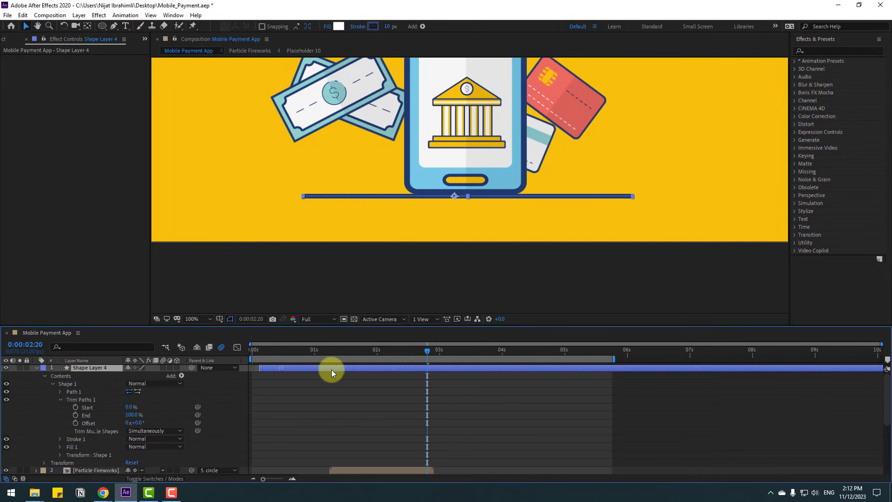
Keyframe the line's Trim Paths End at 0% at 0:00:02:20 and 100% at 0:00:03:23
click(134, 415)
text(0)
key(Return)
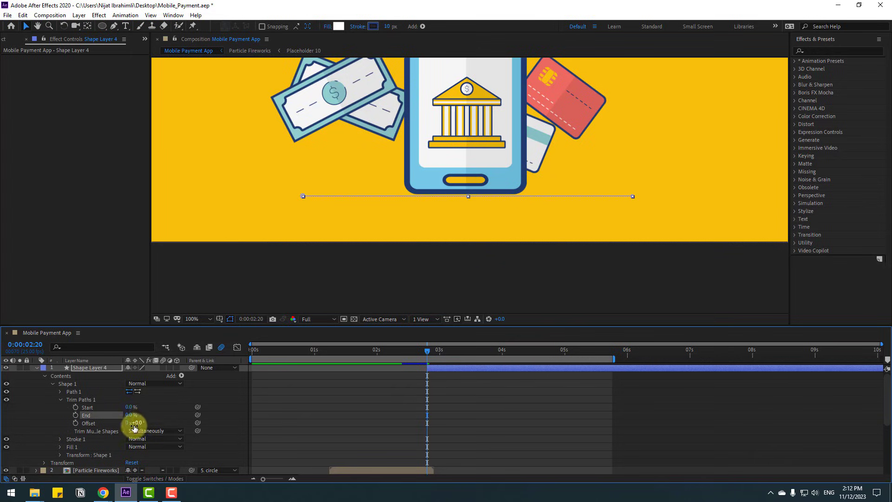
click(76, 415)
click(497, 350)
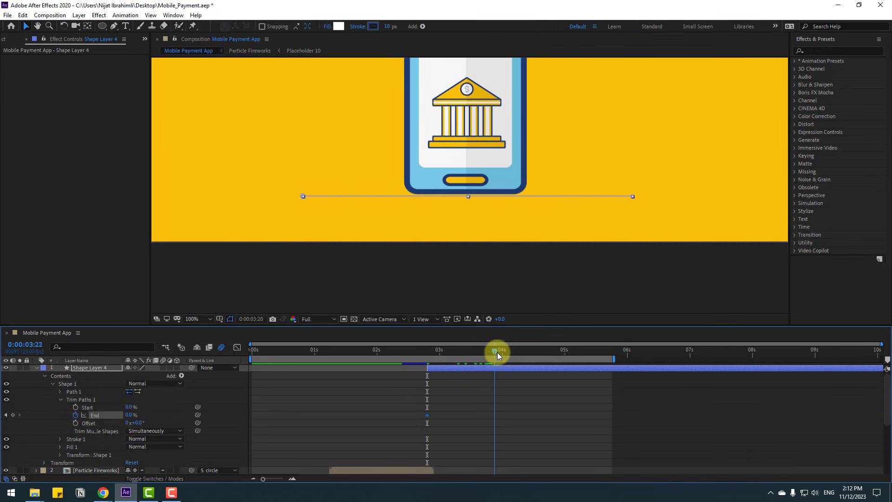
text(100)
key(Return)
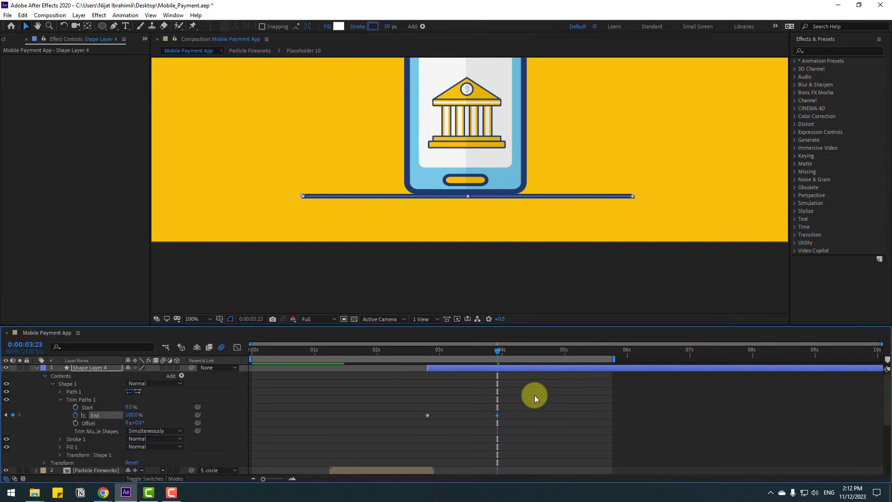
Apply Easy Ease to the Trim Paths End keyframes and sharpen their speed curve into a steep central peak
right_click(427, 415)
mouse_move(450, 414)
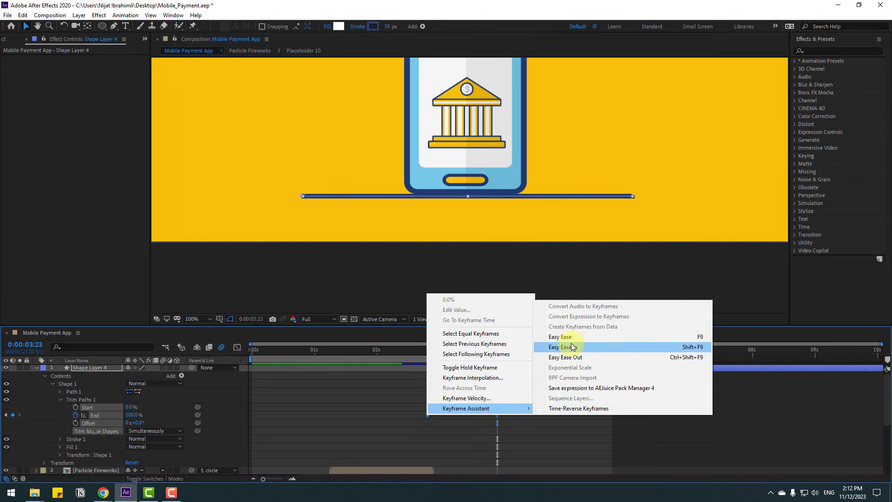
click(560, 337)
click(237, 347)
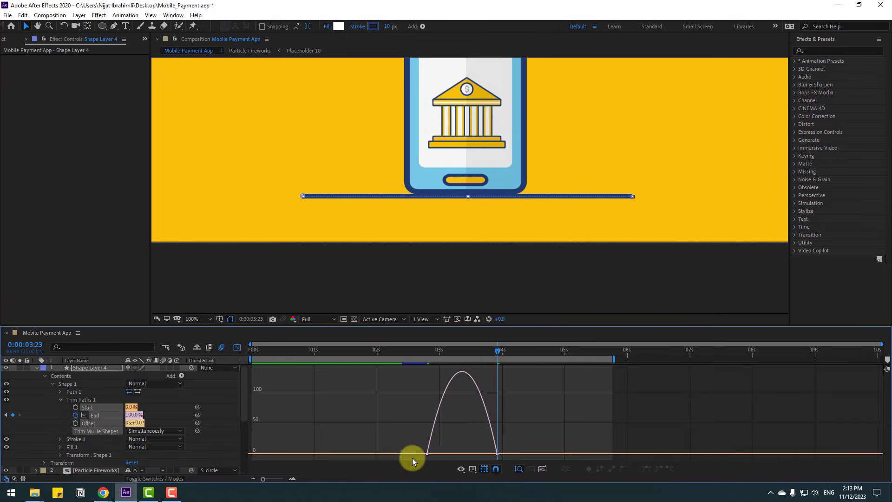
drag(439, 455, 414, 438)
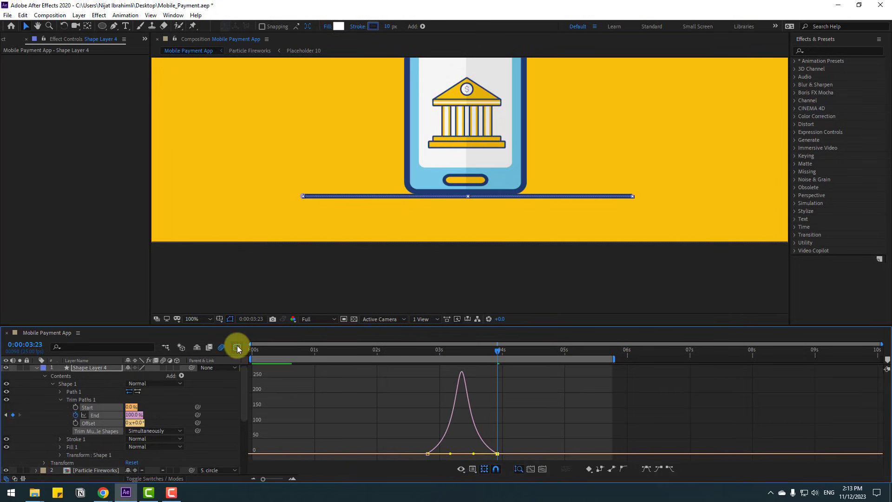
Shift the ground line's Shape Layer 4 earlier in the timeline so it starts at about 0:00:01:00
click(237, 347)
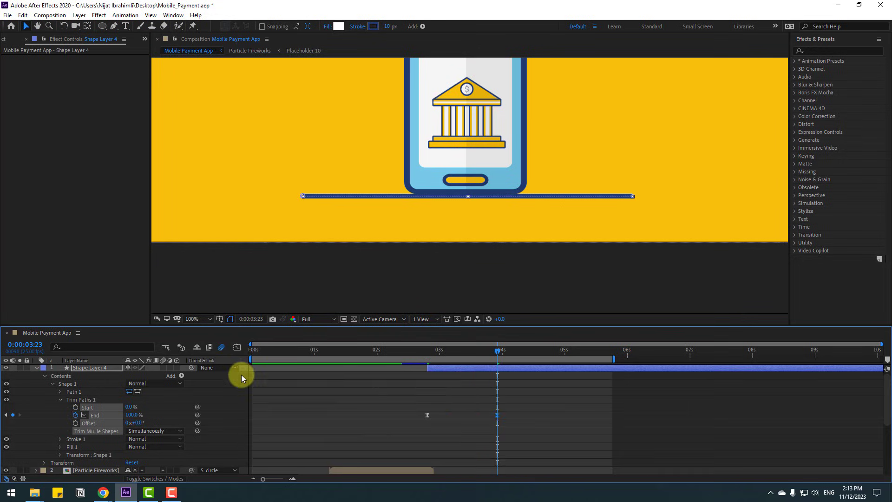
click(35, 368)
drag(409, 351, 356, 367)
scroll(516, 214, down, 4)
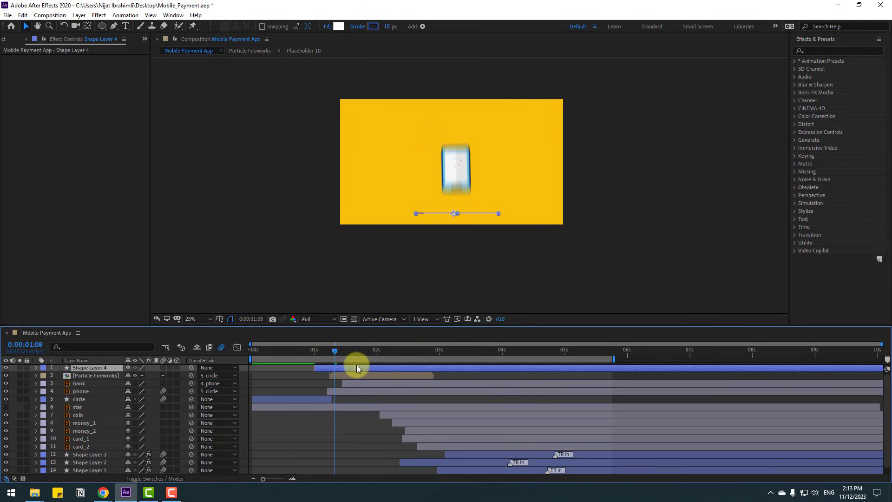
Preview the line animation and move its last Trim Paths End keyframe earlier so the line draws faster
key(space)
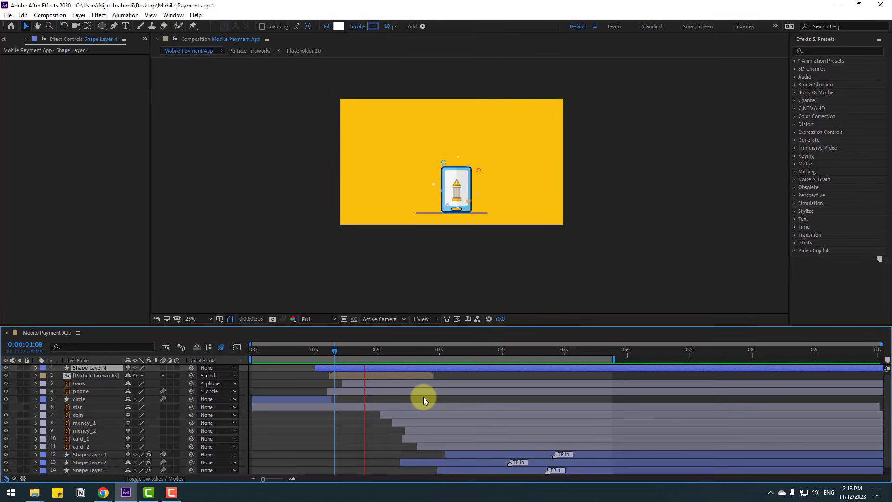
key(u)
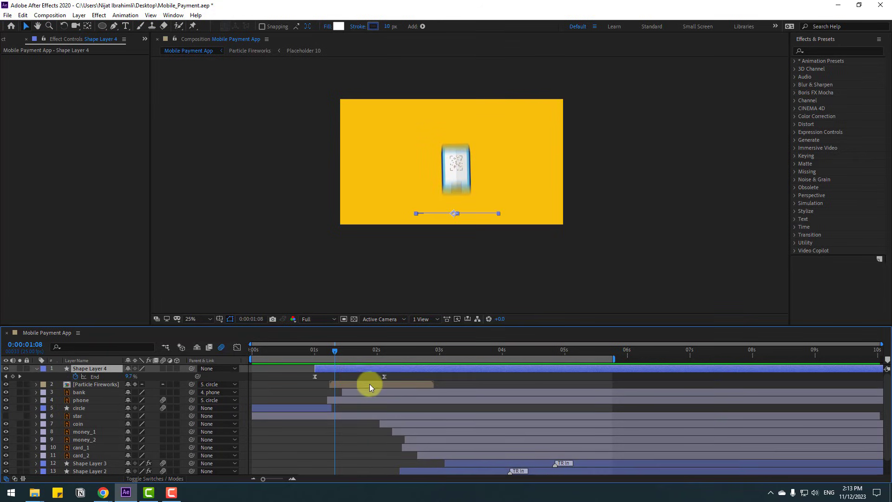
drag(386, 377, 359, 377)
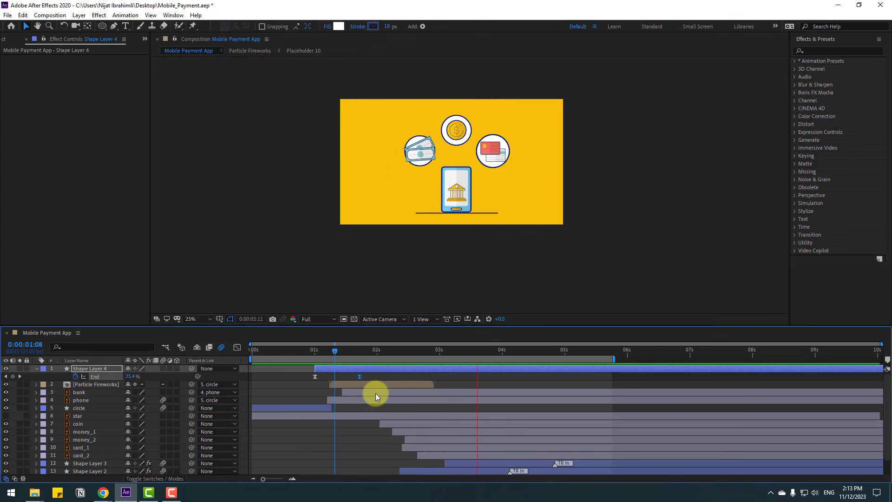
At 0:00:02:05, round the ground line's ends by setting Stroke 1's Line Cap to Round Cap
drag(345, 349, 389, 351)
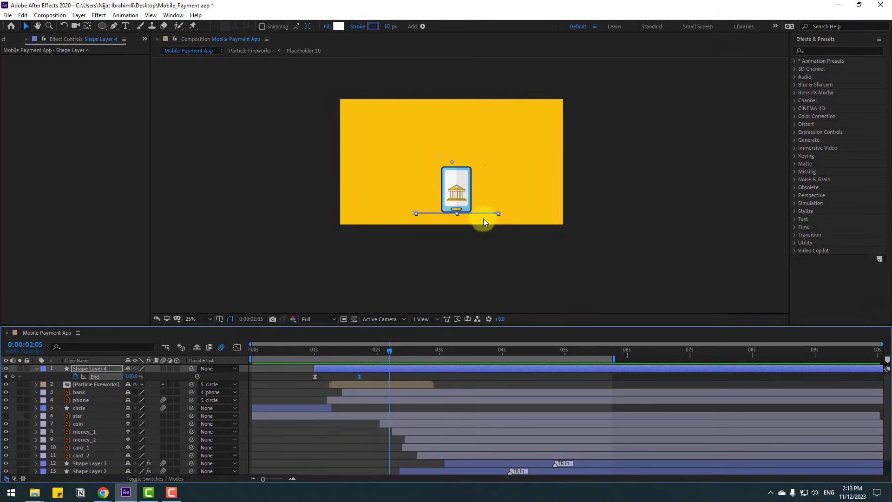
scroll(559, 185, up, 4)
scroll(285, 285, up, 4)
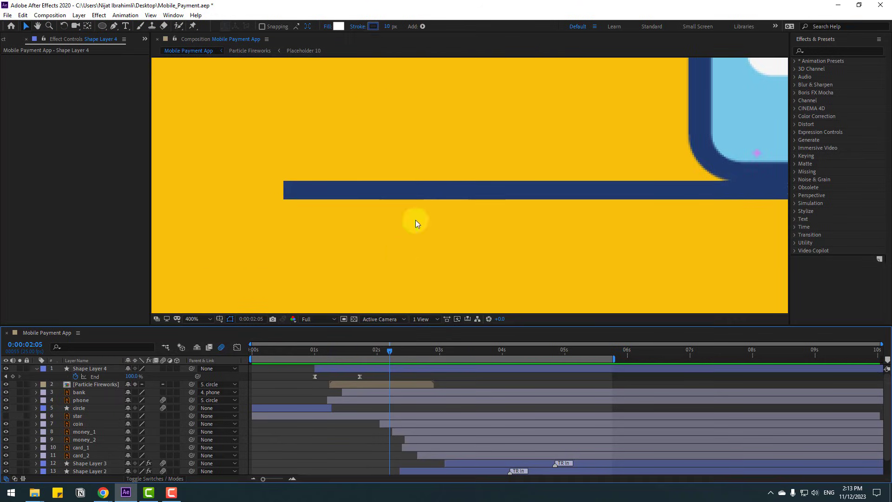
click(37, 369)
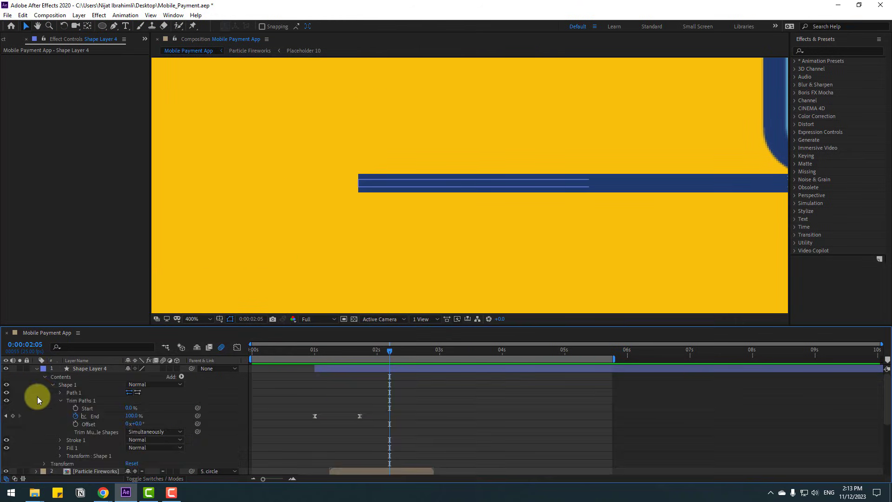
click(59, 401)
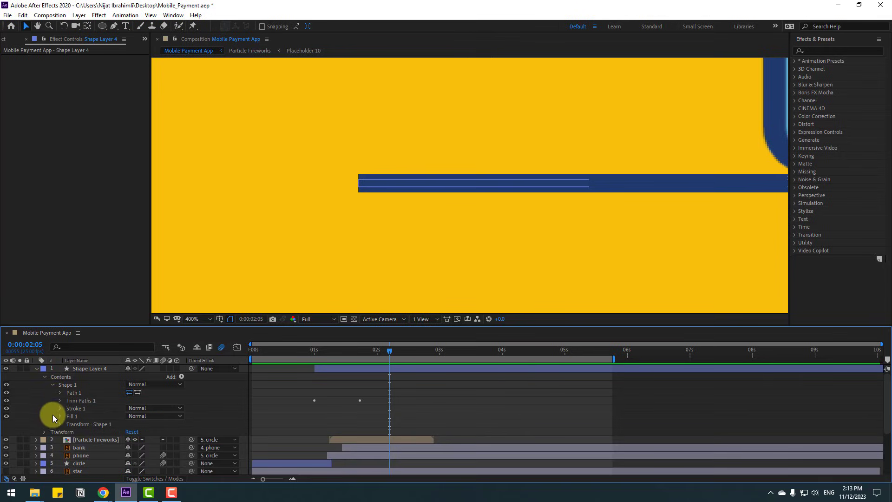
click(60, 408)
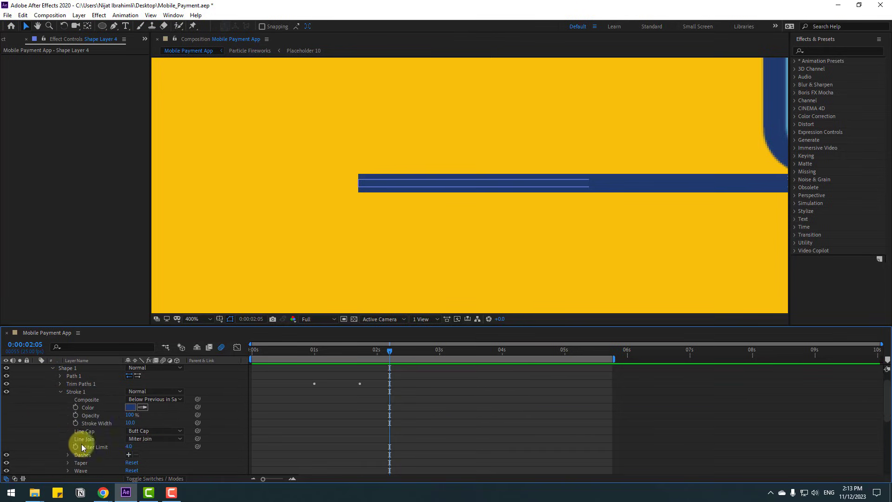
click(137, 432)
click(141, 452)
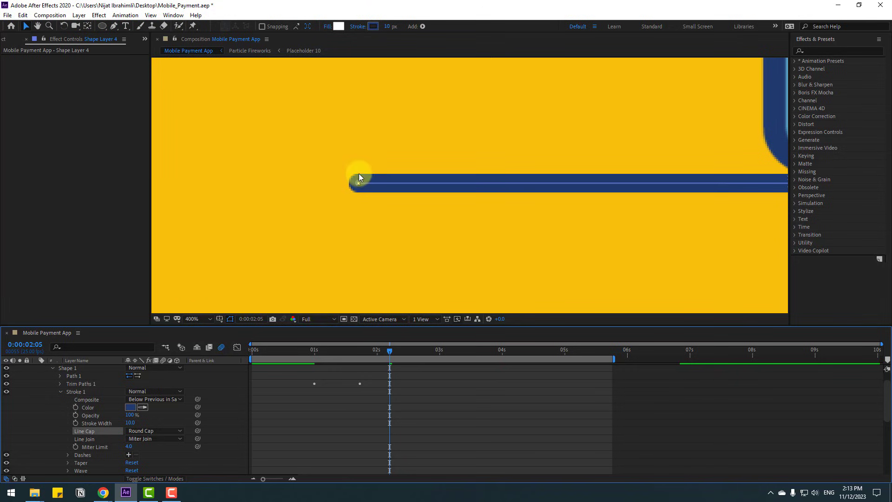
click(317, 391)
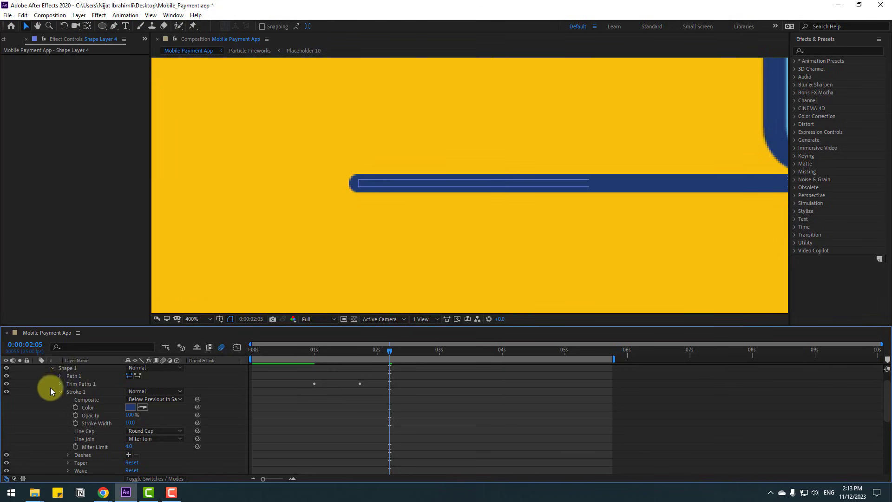
scroll(46, 385, up, 2)
click(37, 368)
Set the composition view to Fit up to 100% and play back the full animation
click(201, 319)
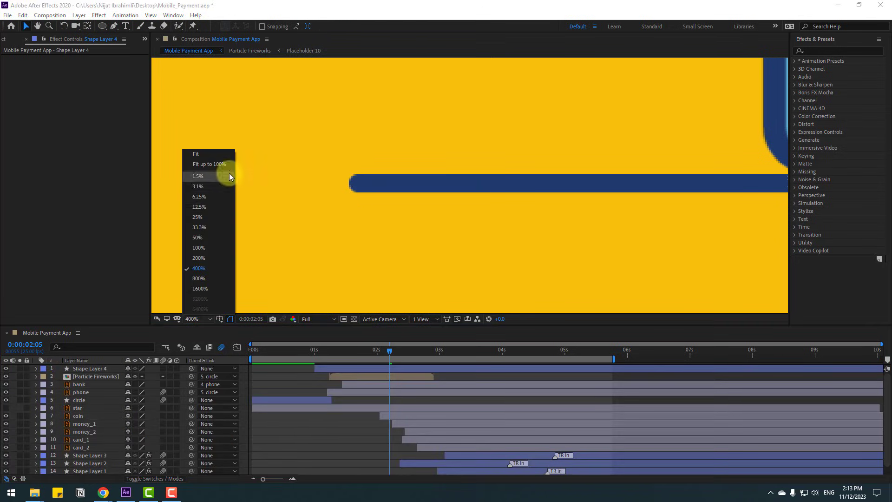
click(226, 165)
key(space)
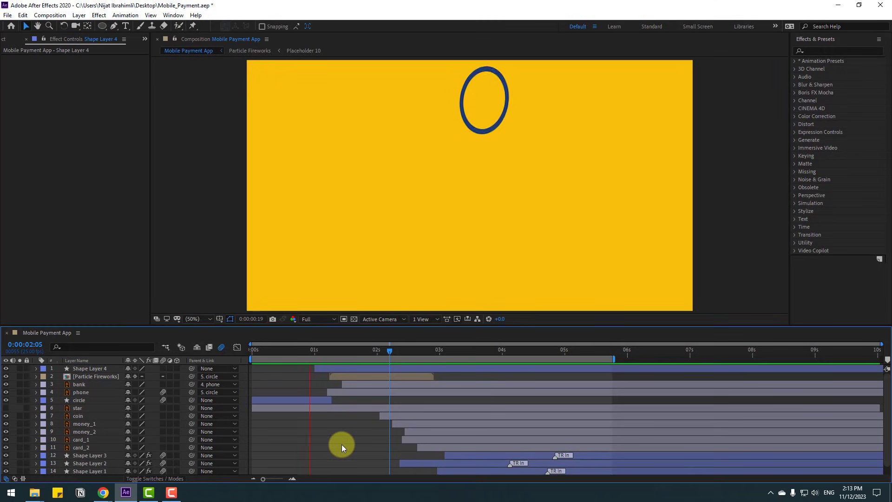